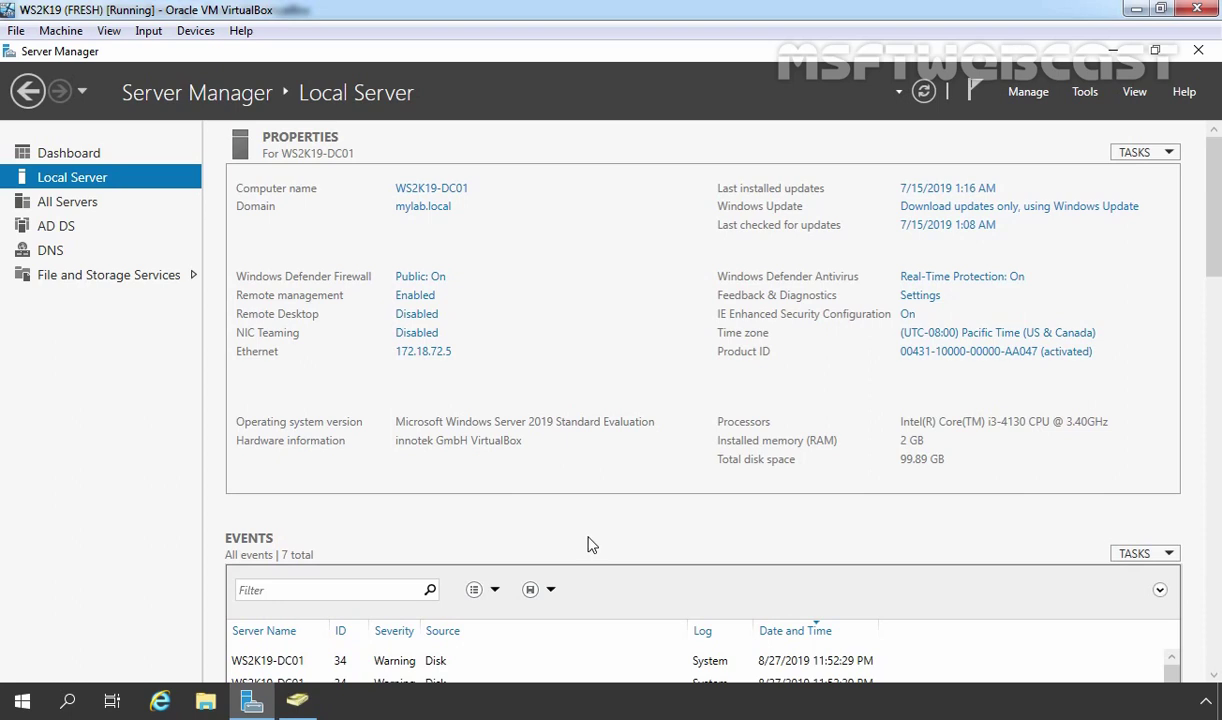
In Active Directory Users and Computers on WS2K19-DC01, review the users and the TestUsers group in TestOU
click(297, 700)
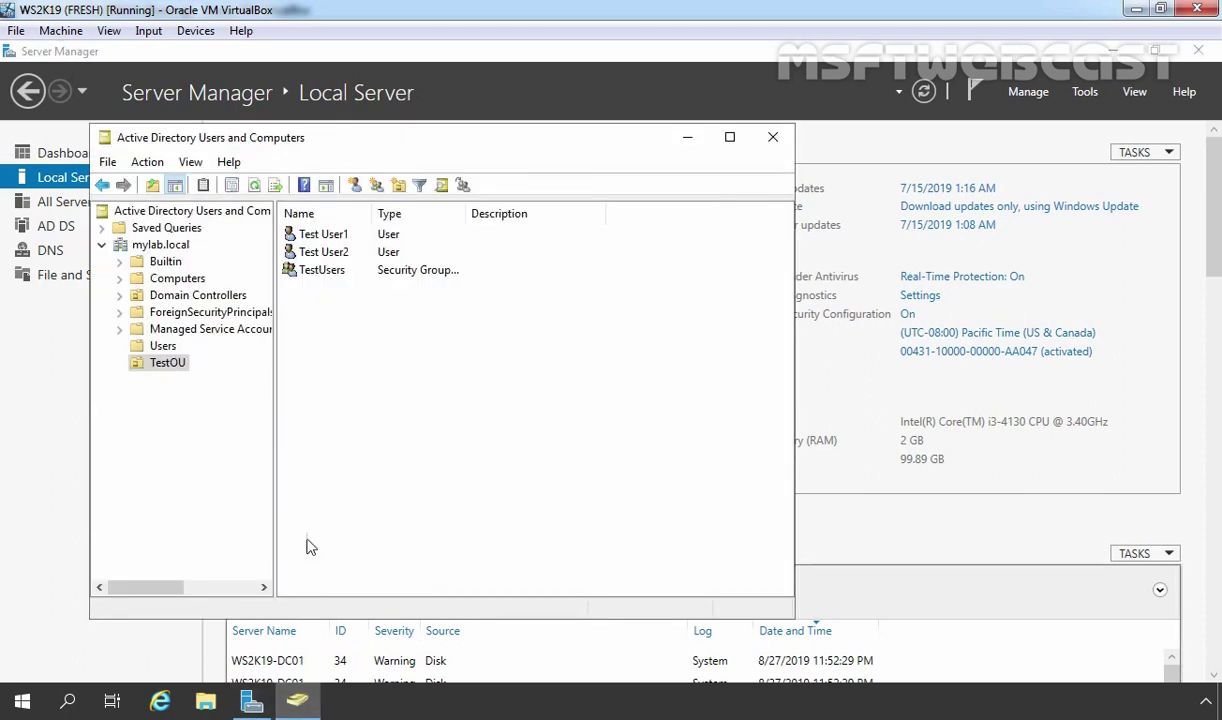
click(162, 364)
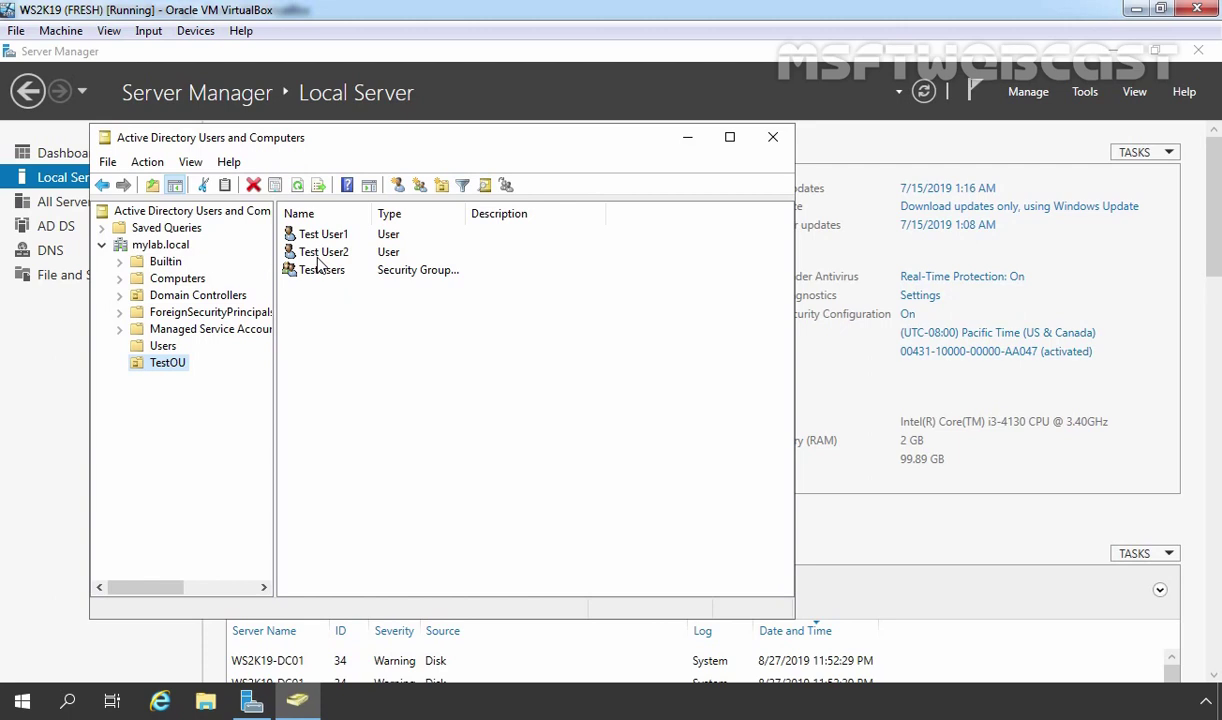
click(316, 271)
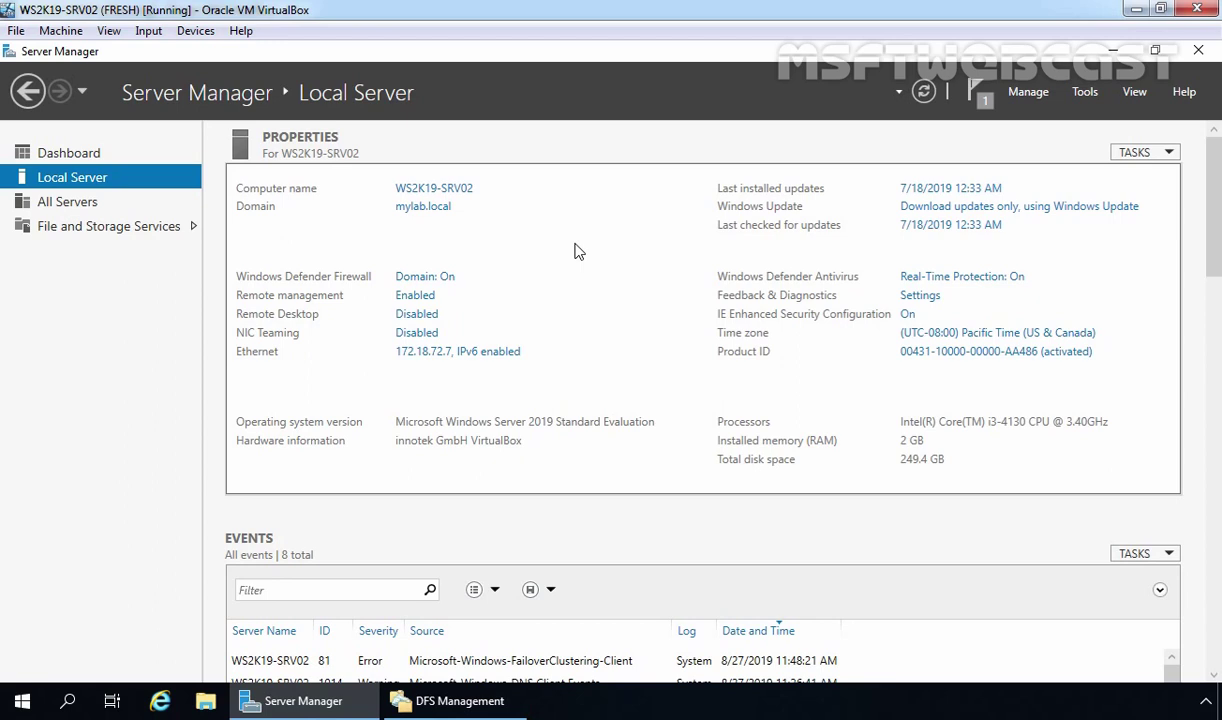
In DFS Management on WS2K19-SRV02, view the folders of the \\mylab.local\store namespace
click(460, 697)
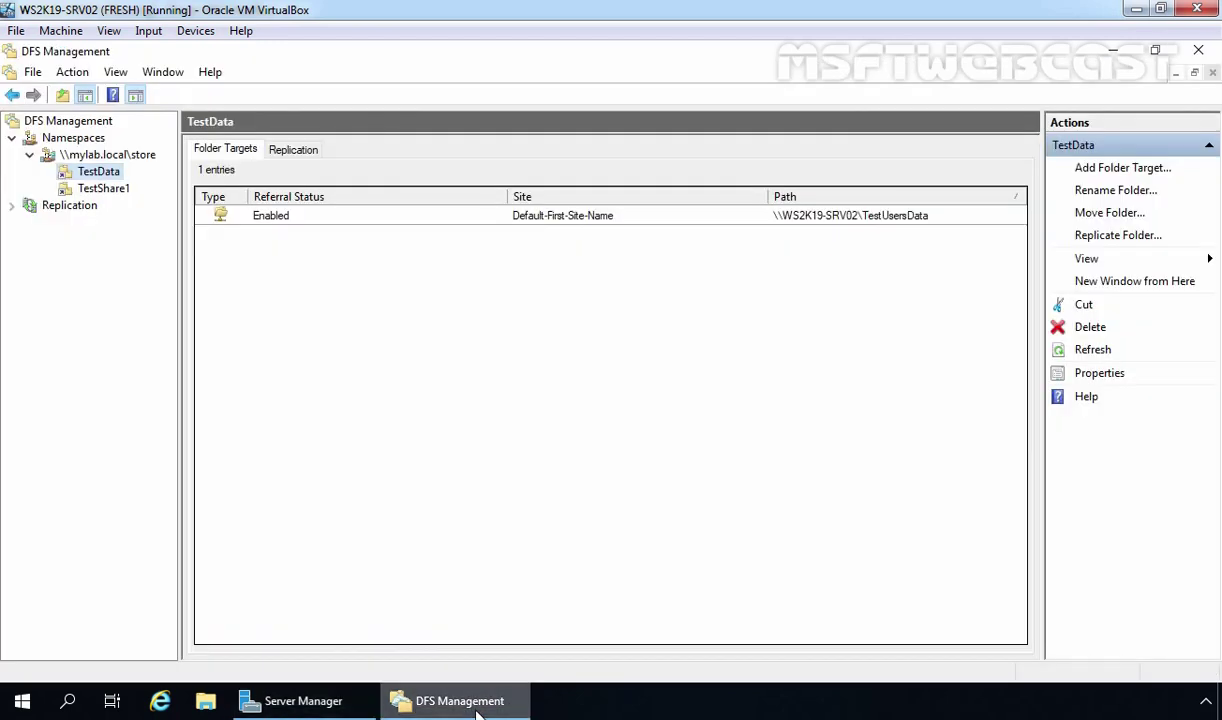
click(108, 156)
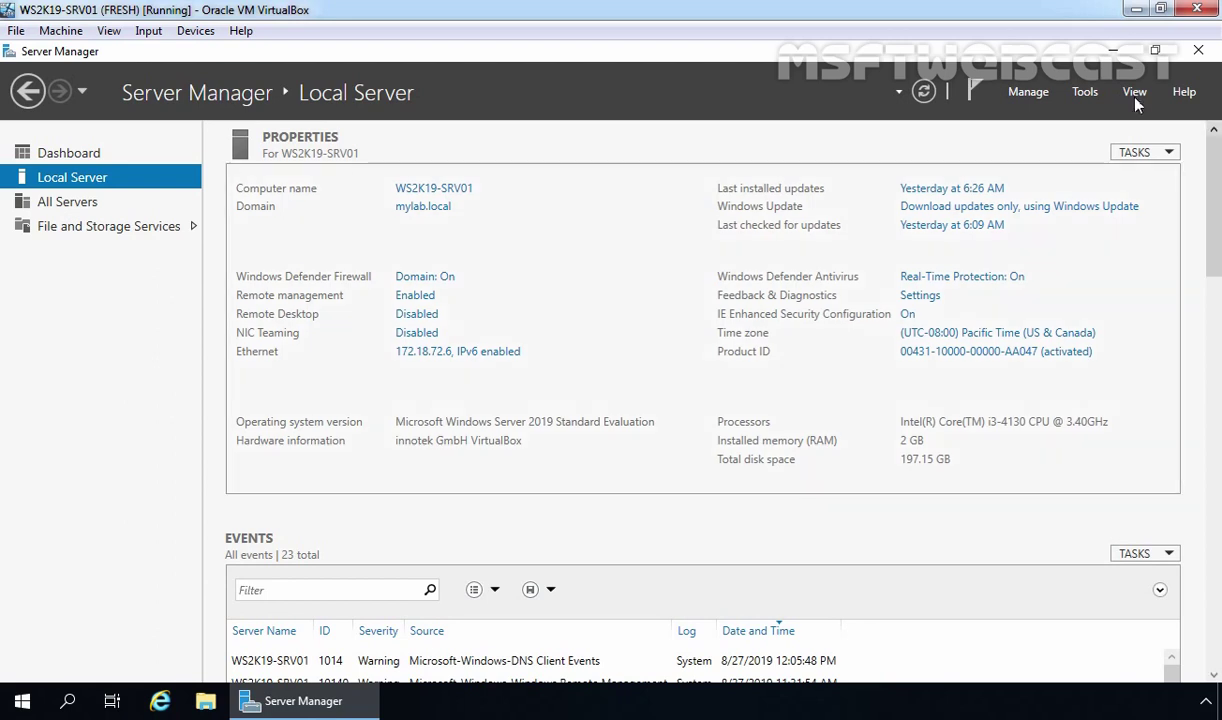
On WS2K19-SRV01, start adding roles and features with a role-based installation targeting WS2K19-SRV01.mylab.local
click(1042, 95)
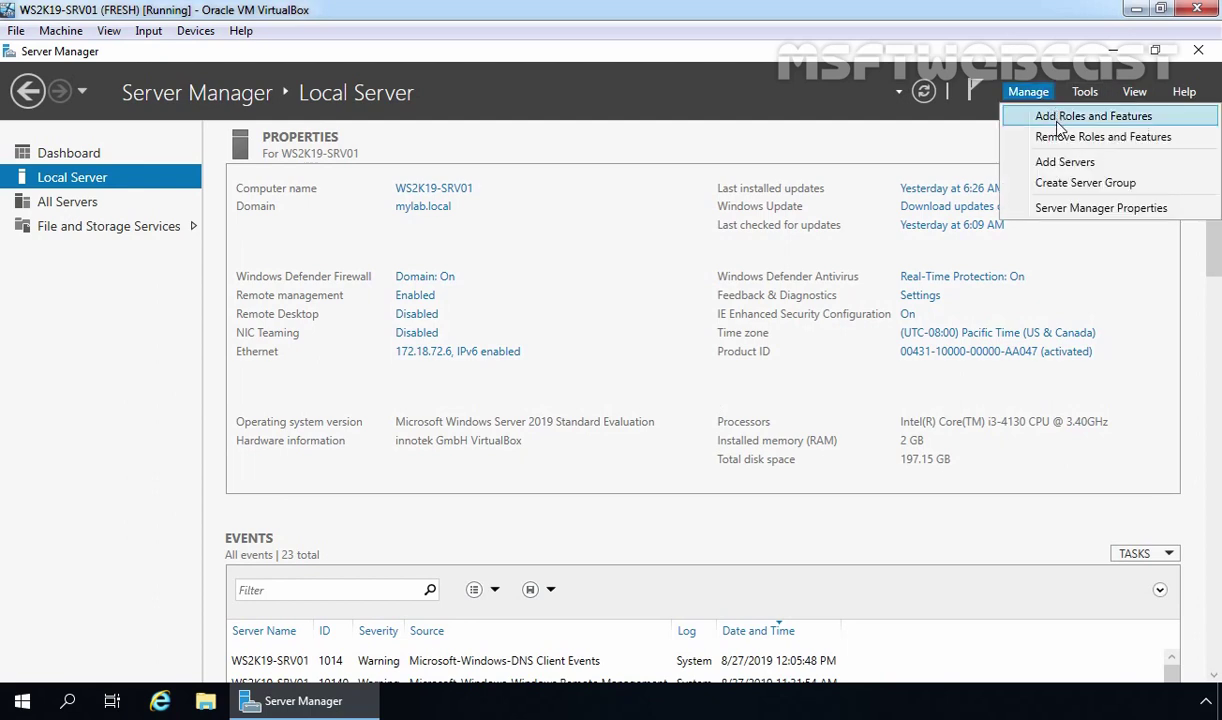
click(1055, 117)
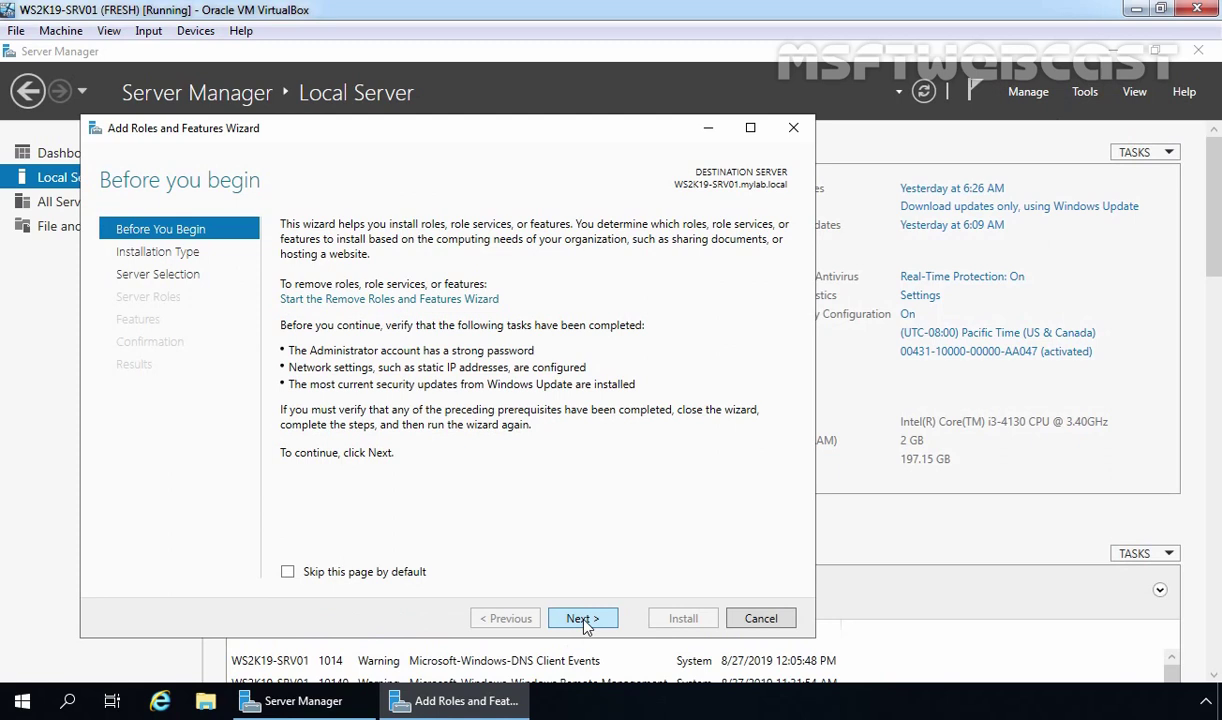
click(585, 620)
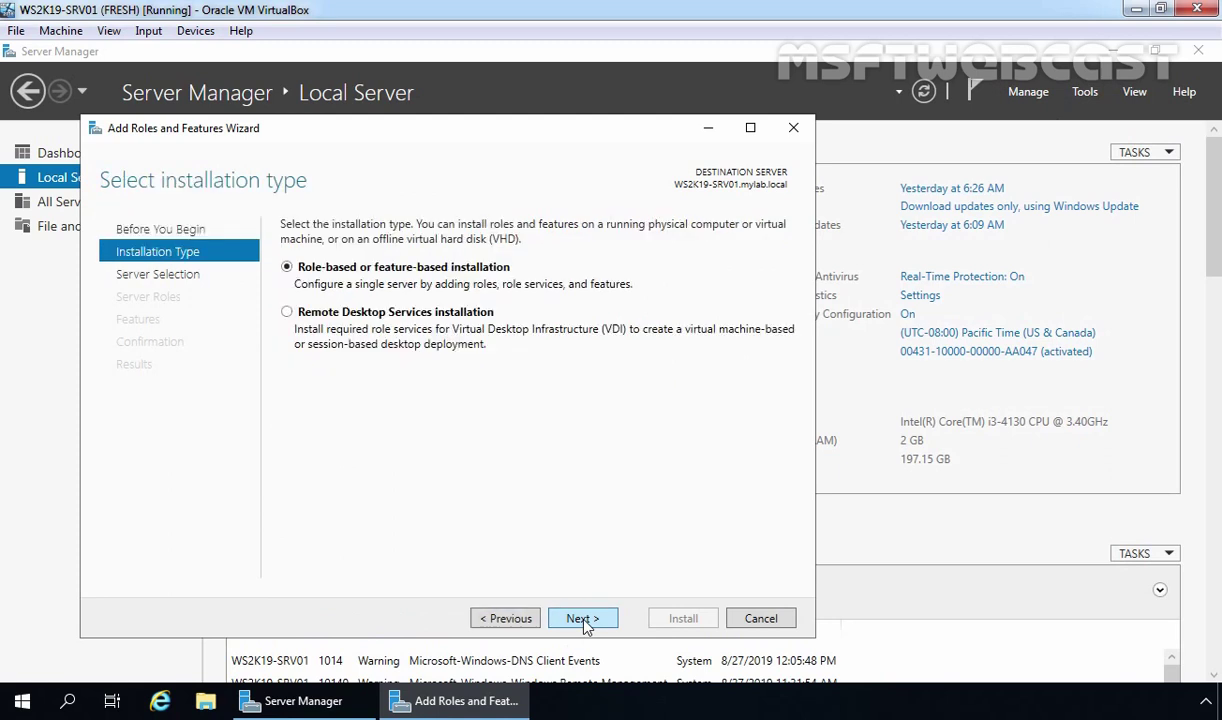
click(583, 619)
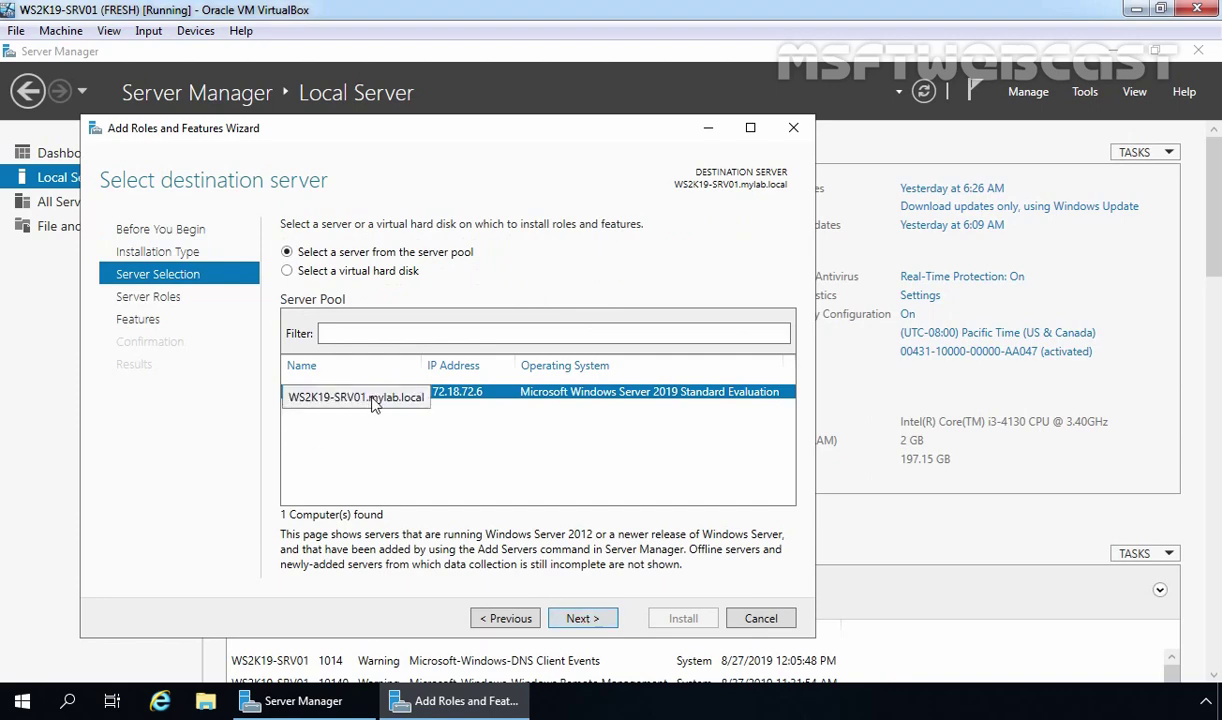
click(584, 618)
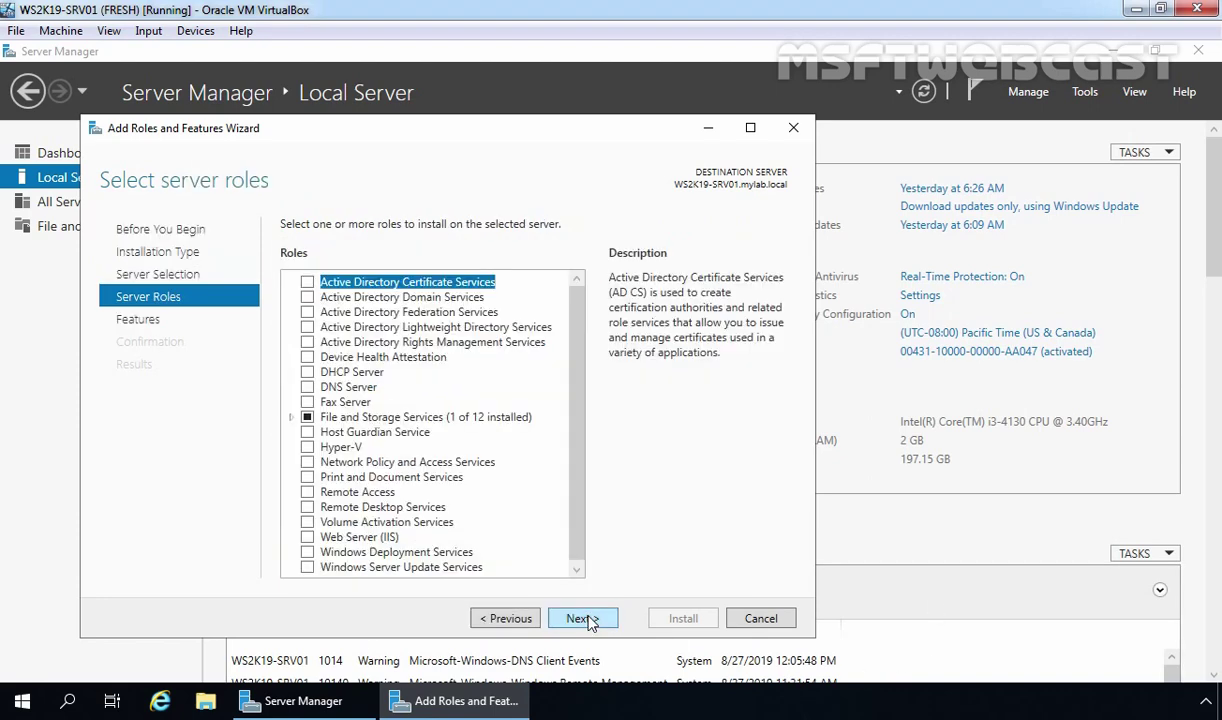
Select the File Server and DFS Replication role services under File and iSCSI Services, including the required DFS Management Tools
double_click(392, 416)
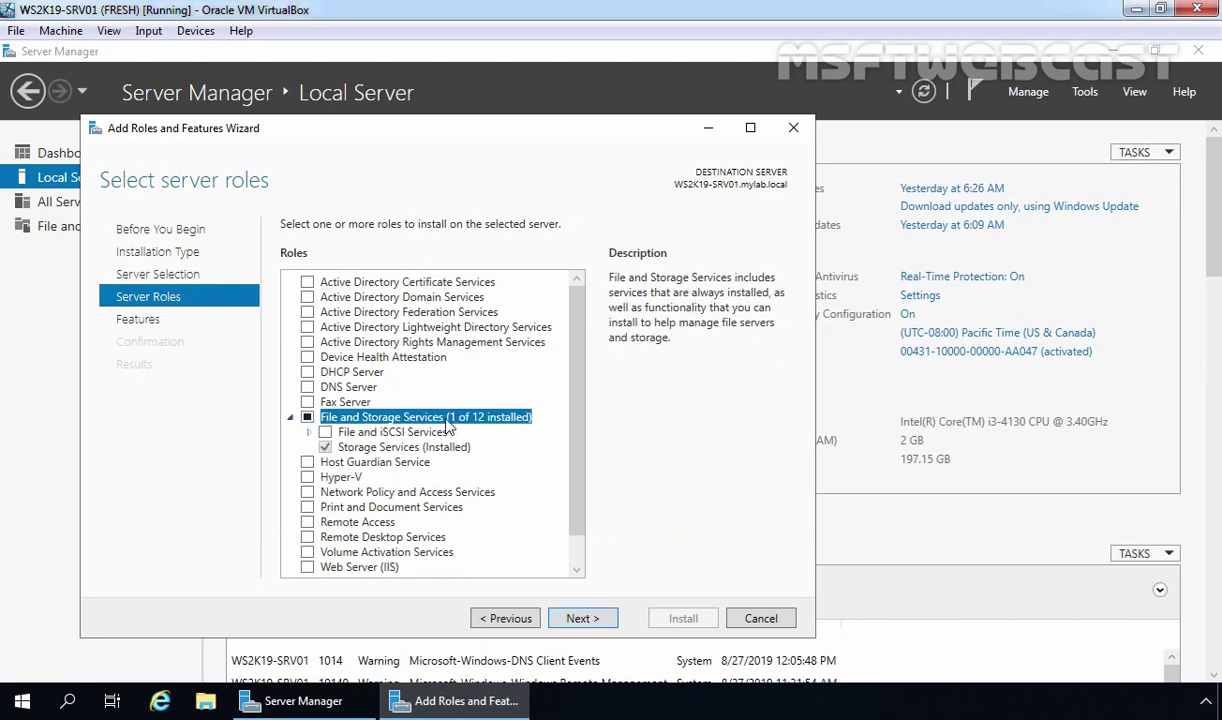
click(358, 430)
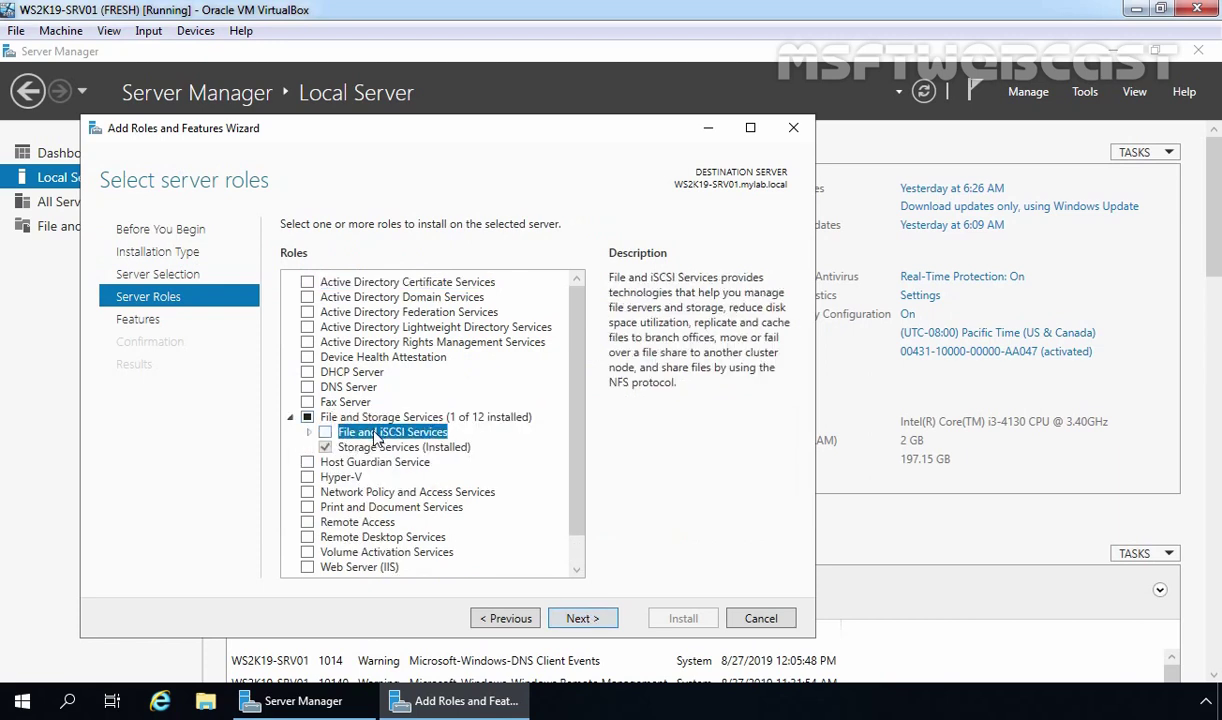
click(309, 432)
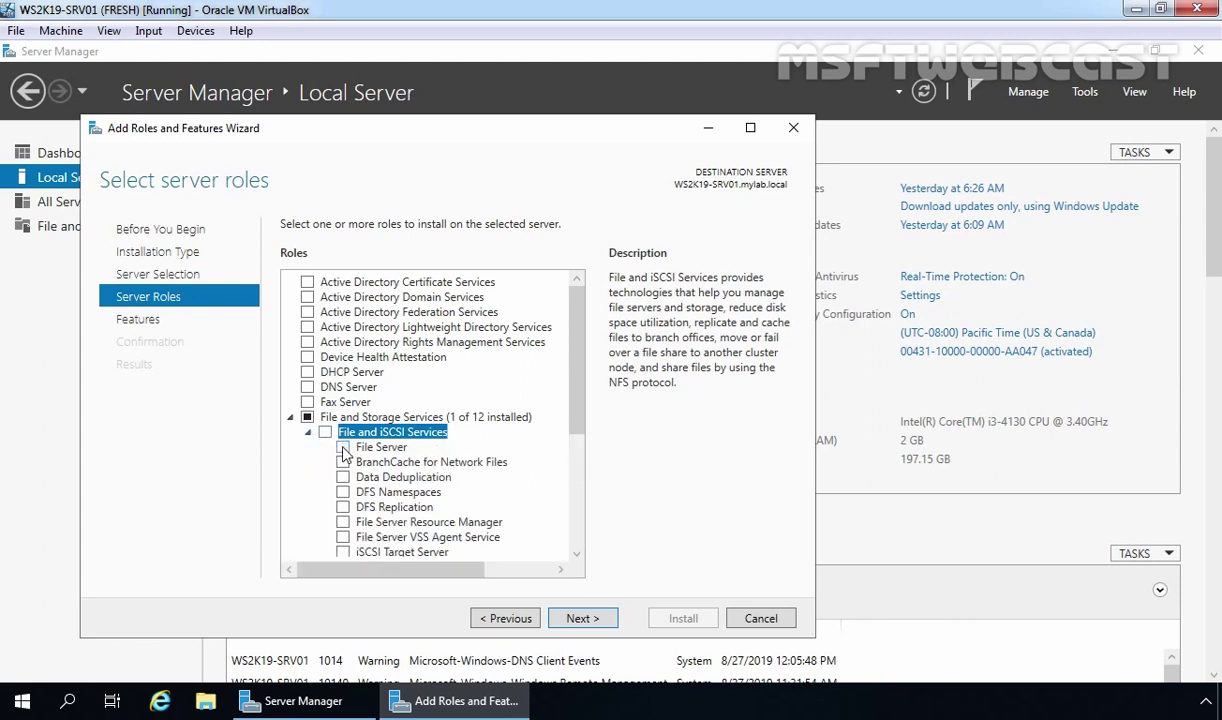
click(343, 448)
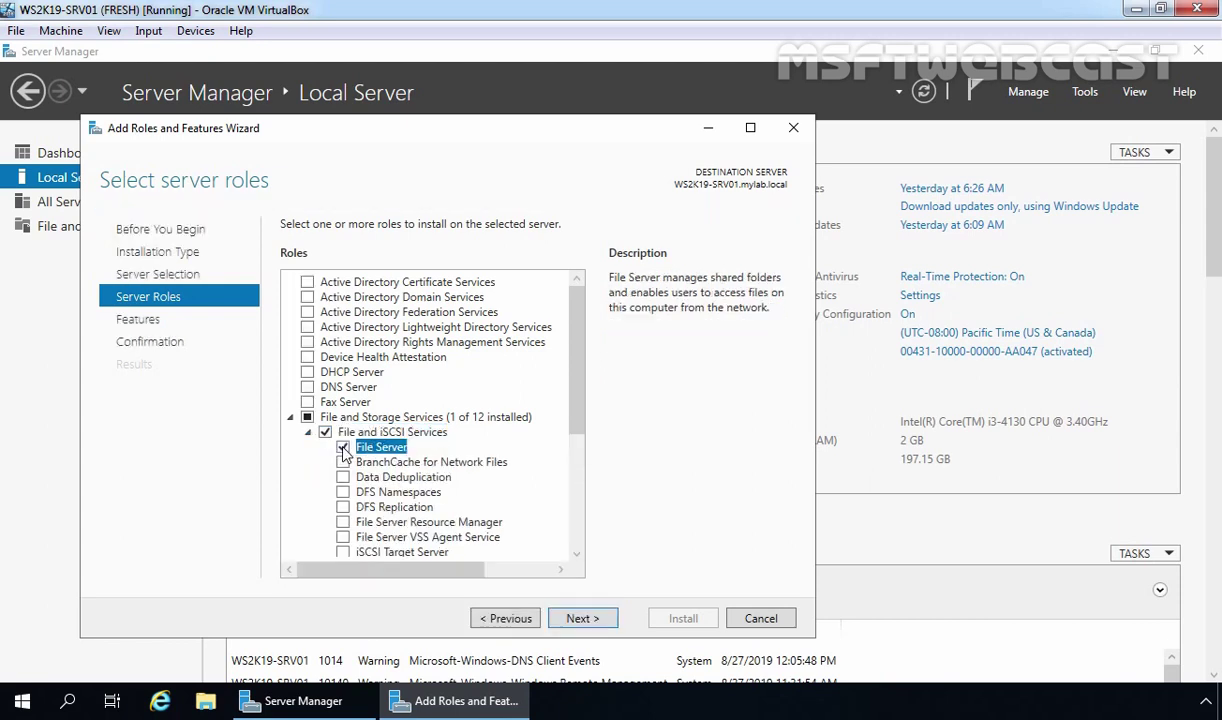
click(343, 507)
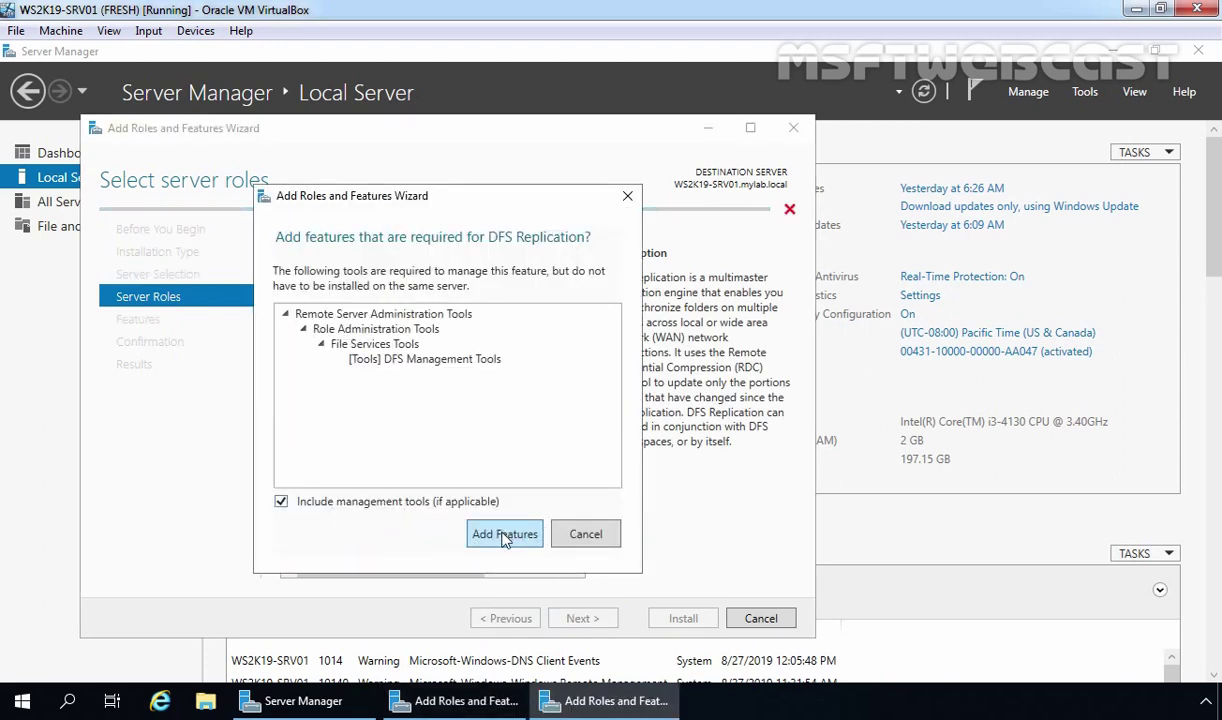
click(505, 534)
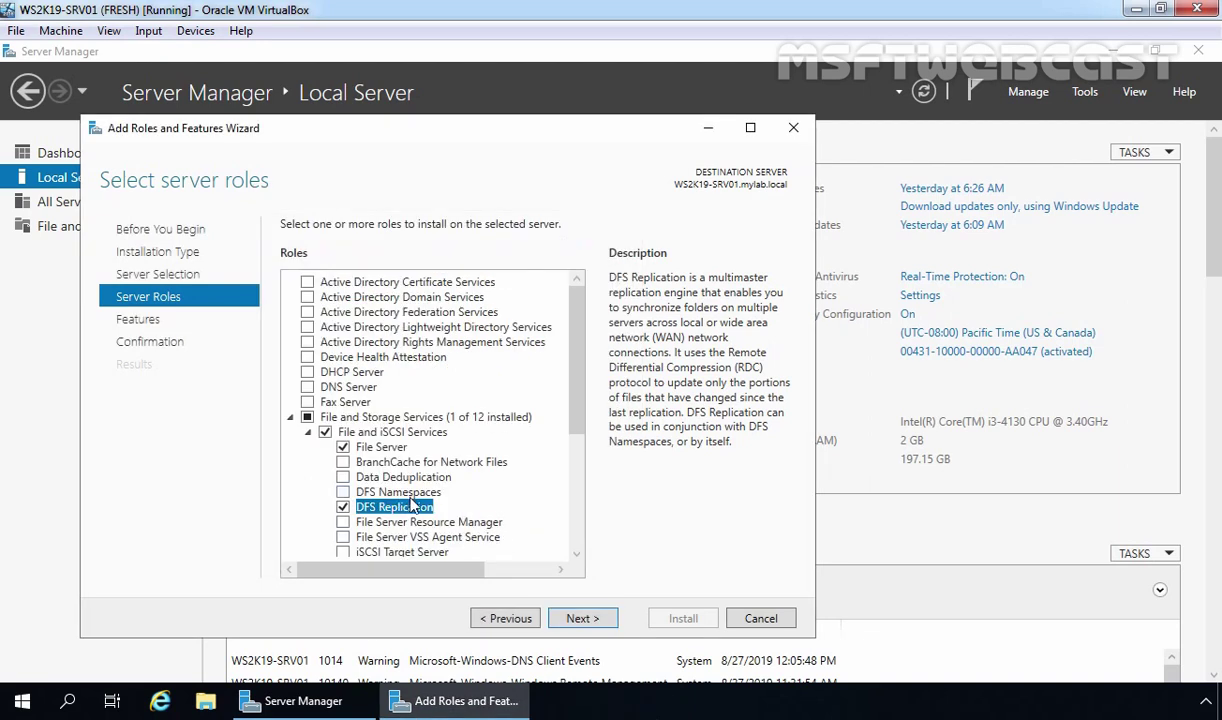
Keep the default features and start installing the selected role services on WS2K19-SRV01
click(580, 619)
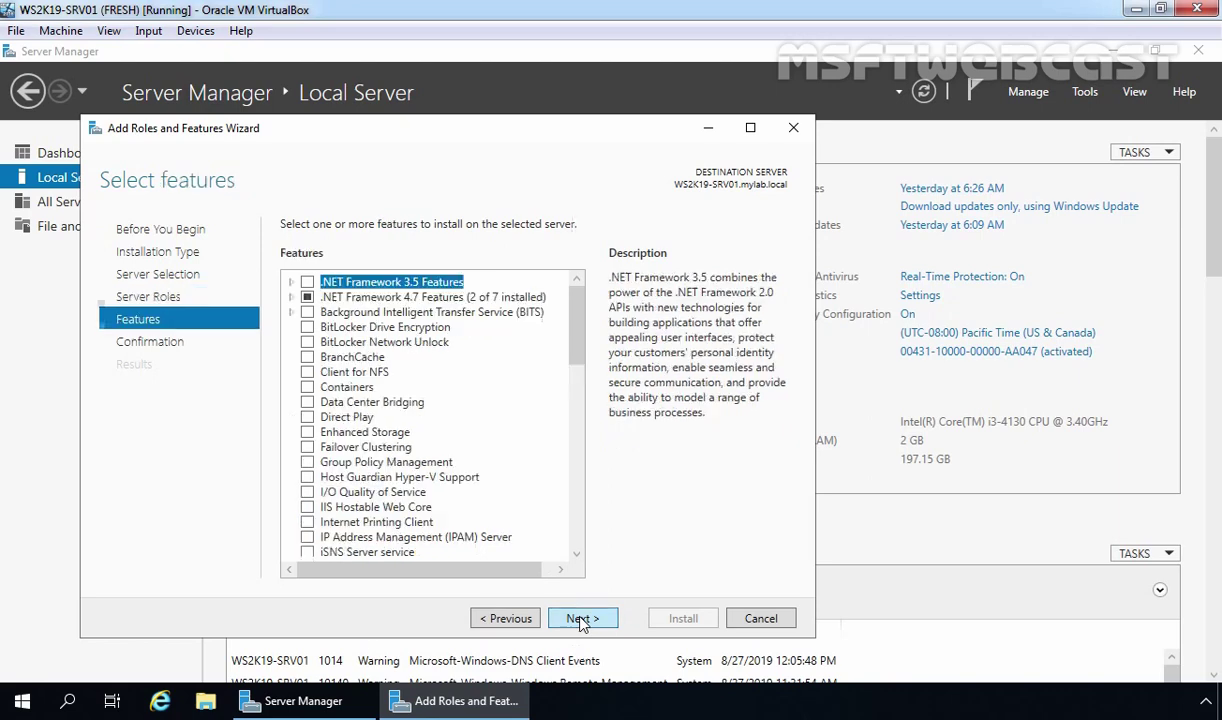
click(582, 619)
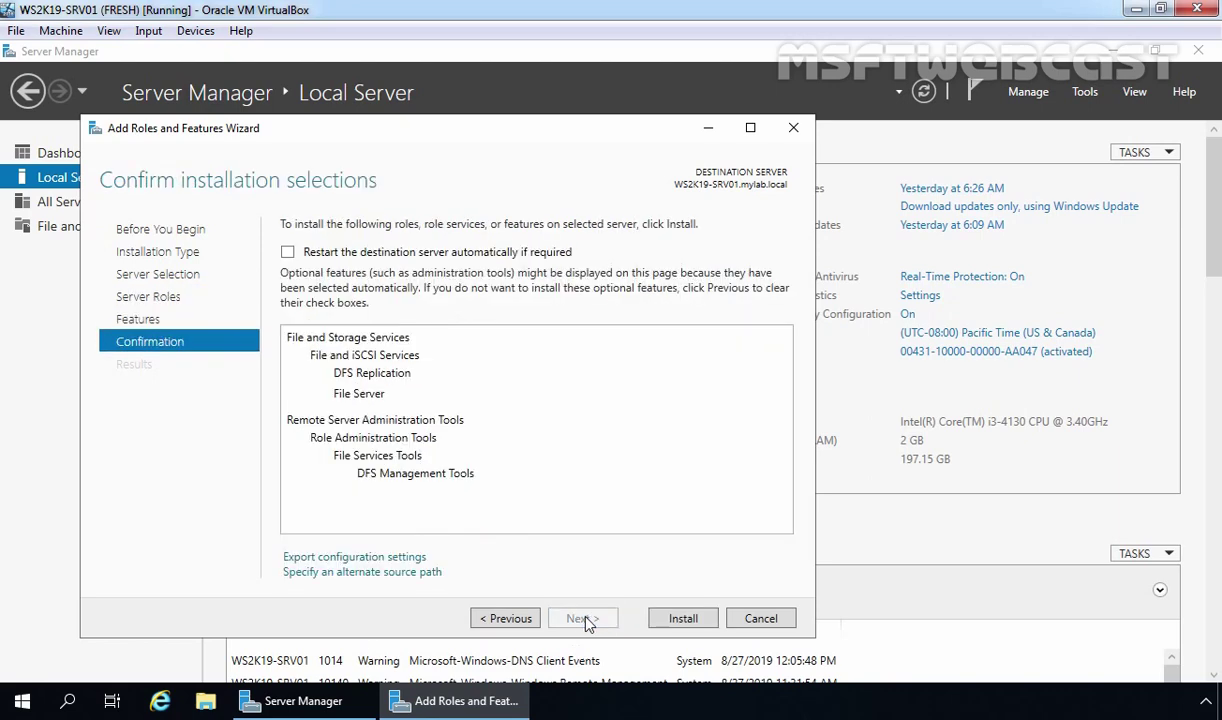
click(681, 620)
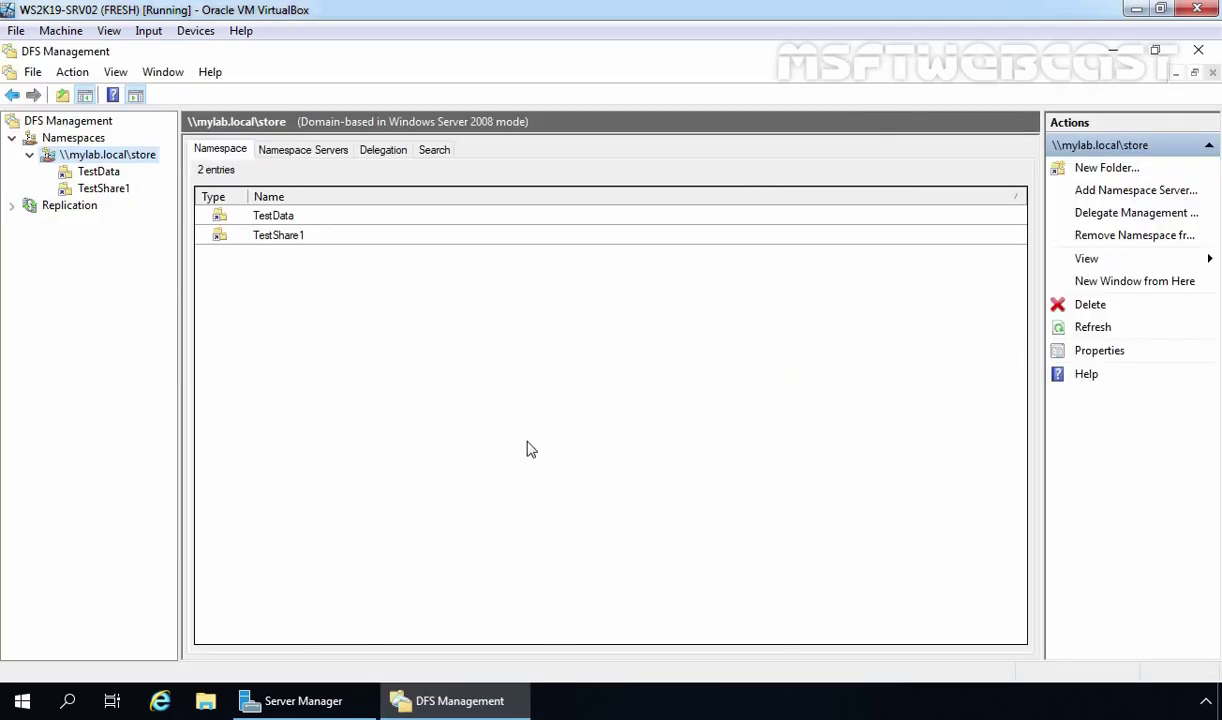
In Server Manager on WS2K19-SRV02, start adding roles with a role-based installation targeting WS2K19-SRV02.mylab.local
click(335, 698)
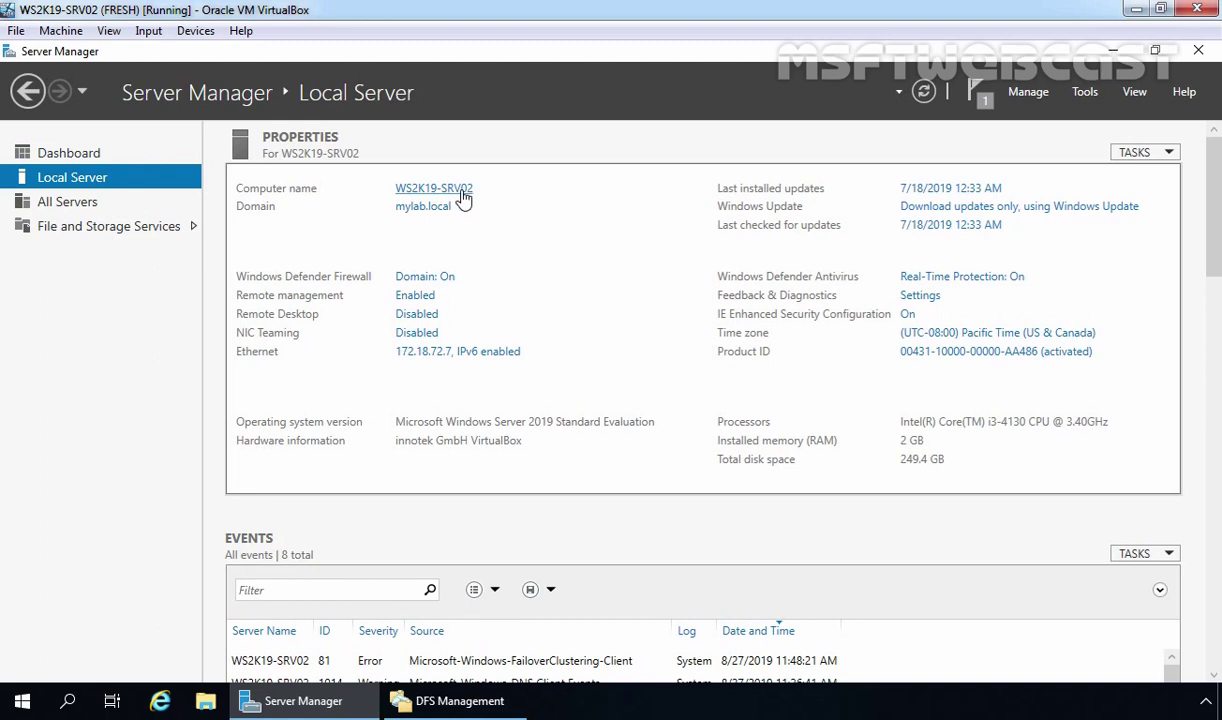
click(1029, 92)
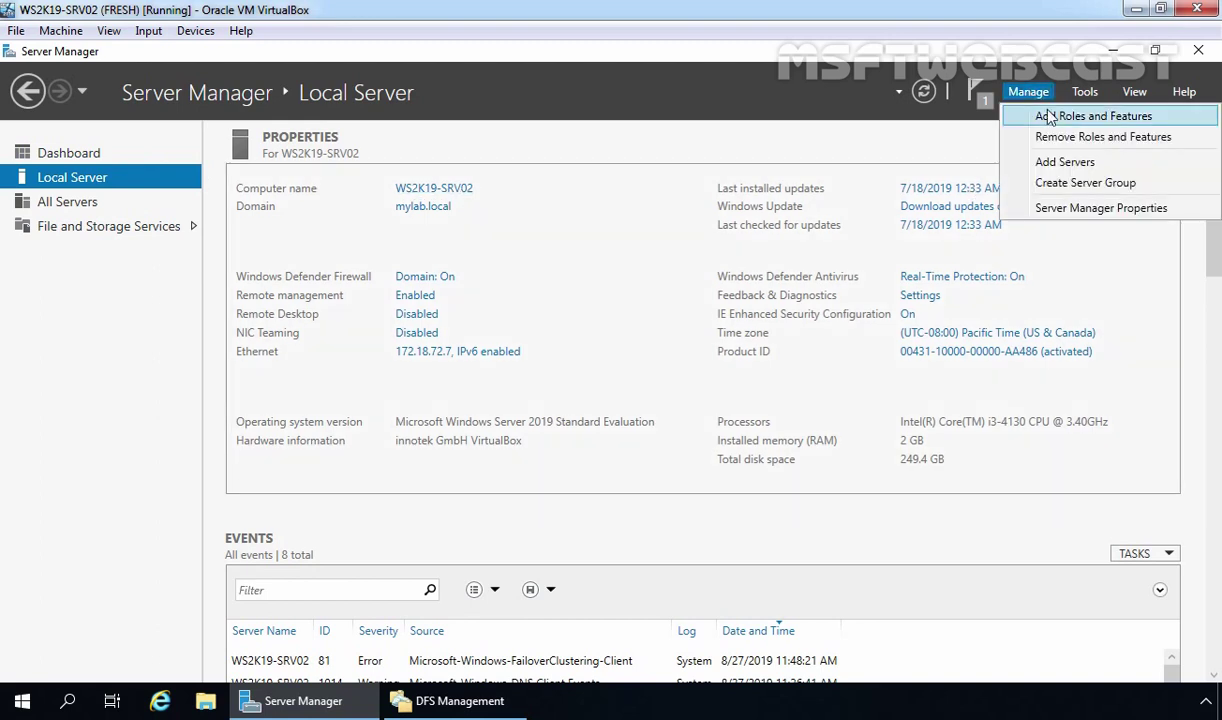
click(1053, 118)
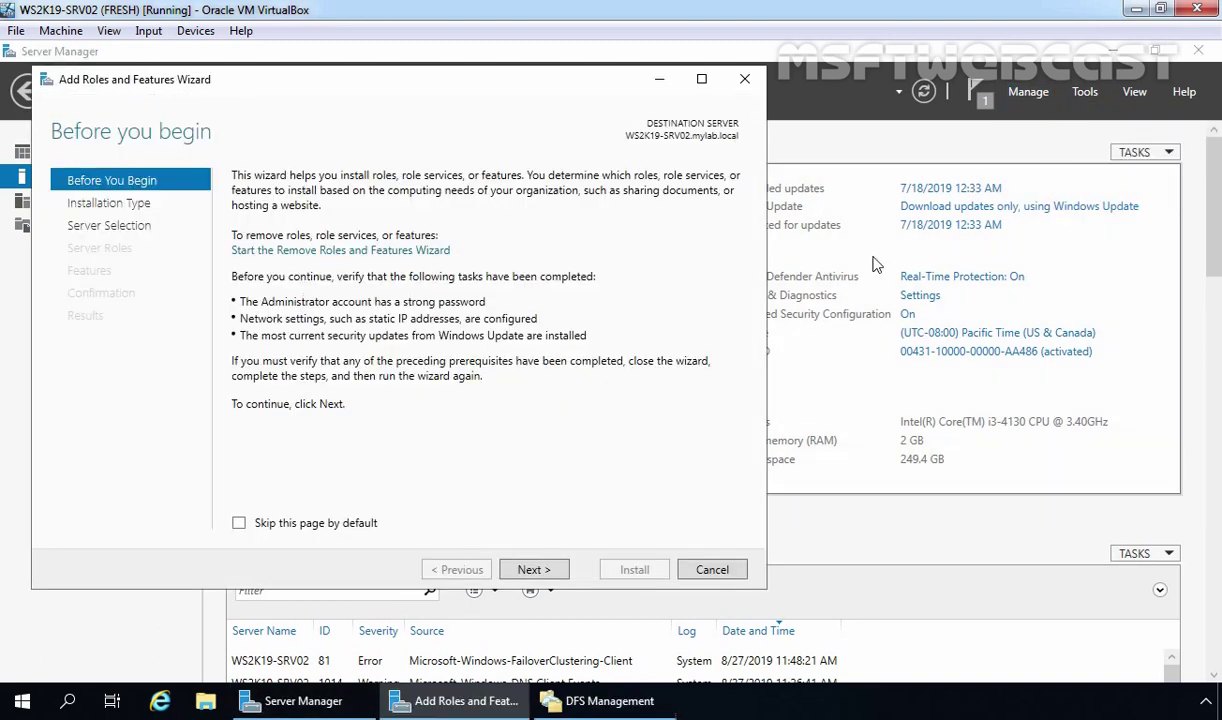
click(526, 571)
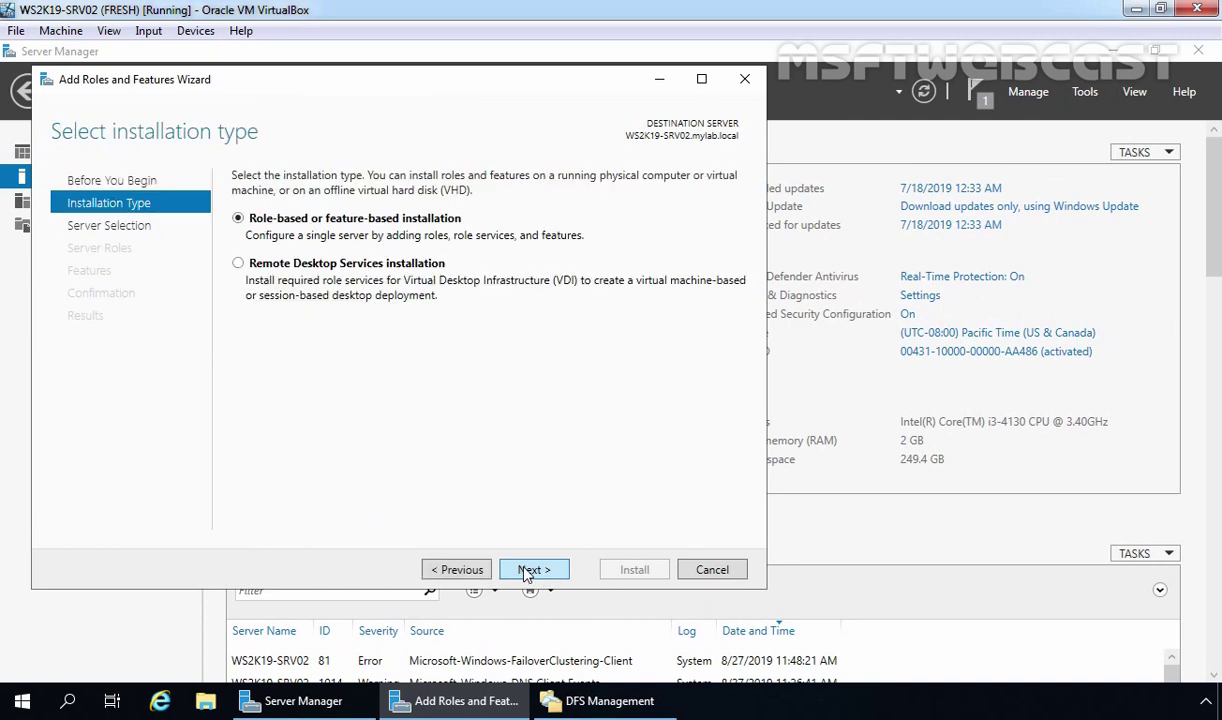
click(528, 570)
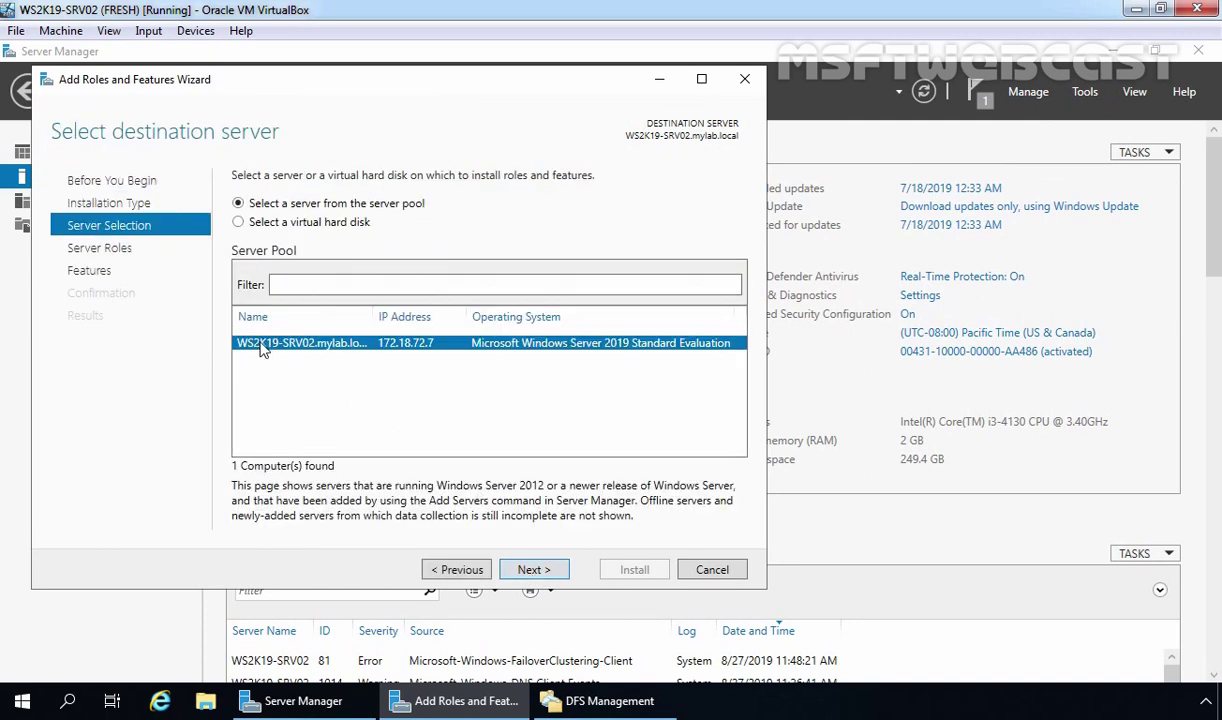
click(530, 571)
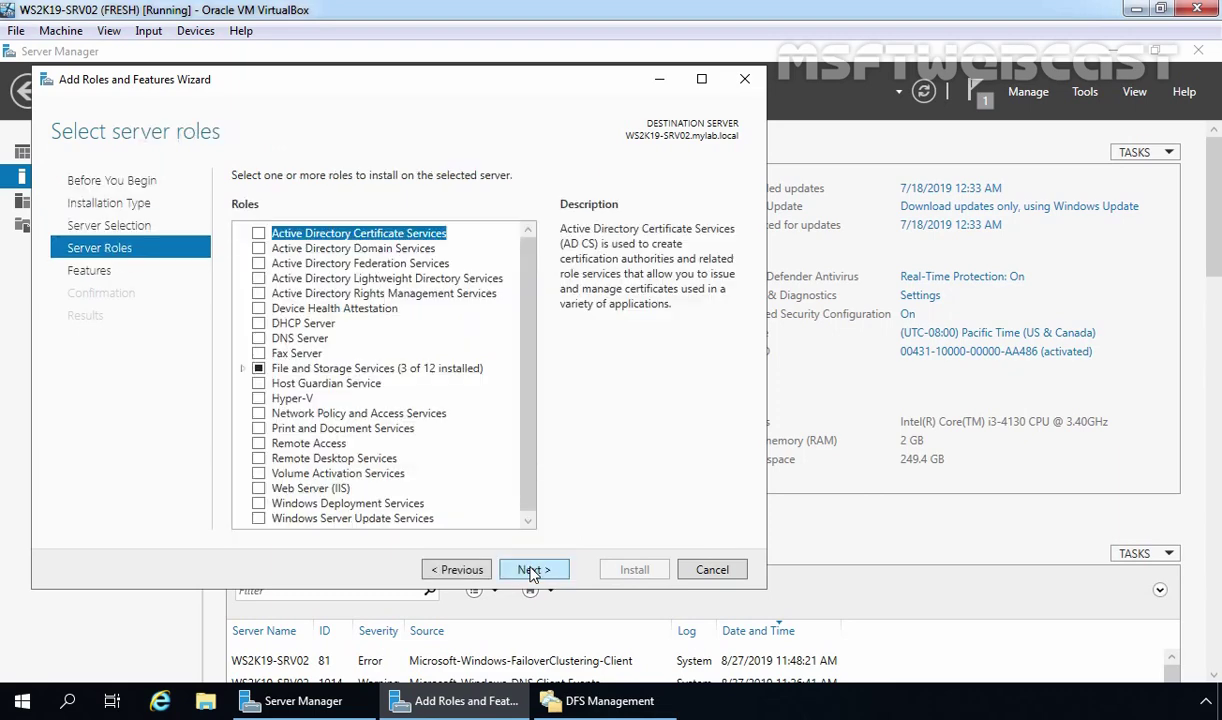
Select the DFS Replication role service under File and iSCSI Services for WS2K19-SRV02
double_click(337, 370)
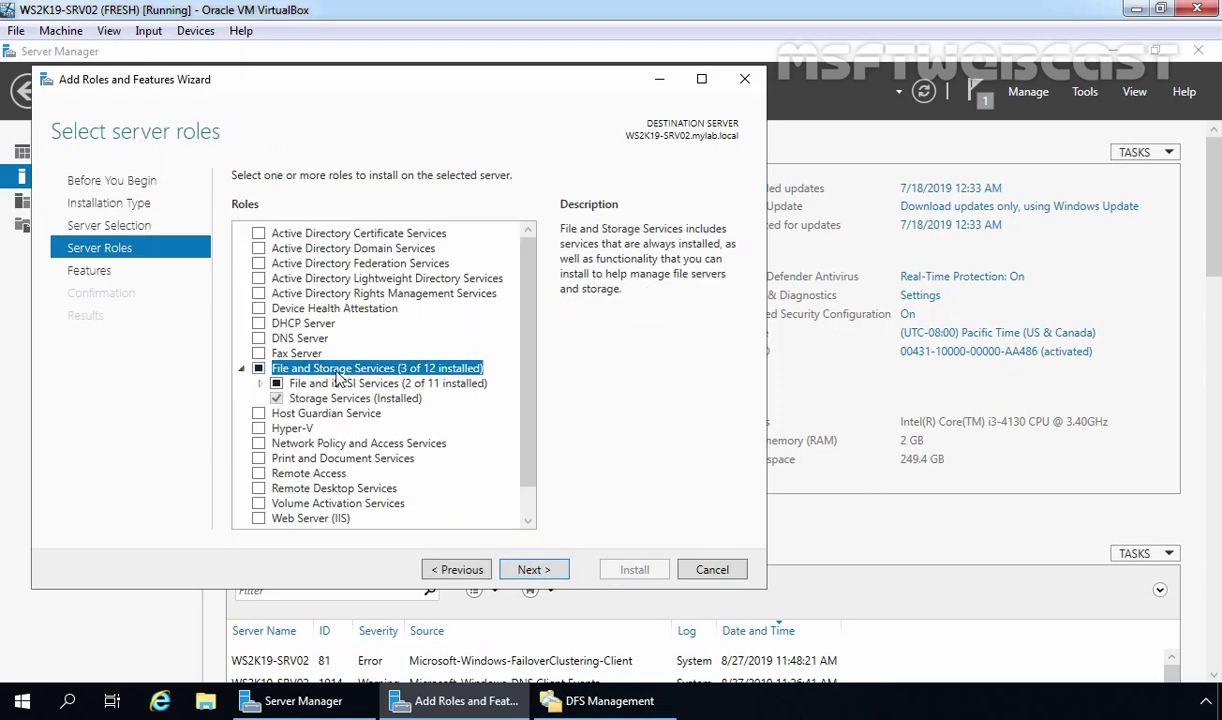
double_click(398, 386)
scroll(373, 392, down, 1)
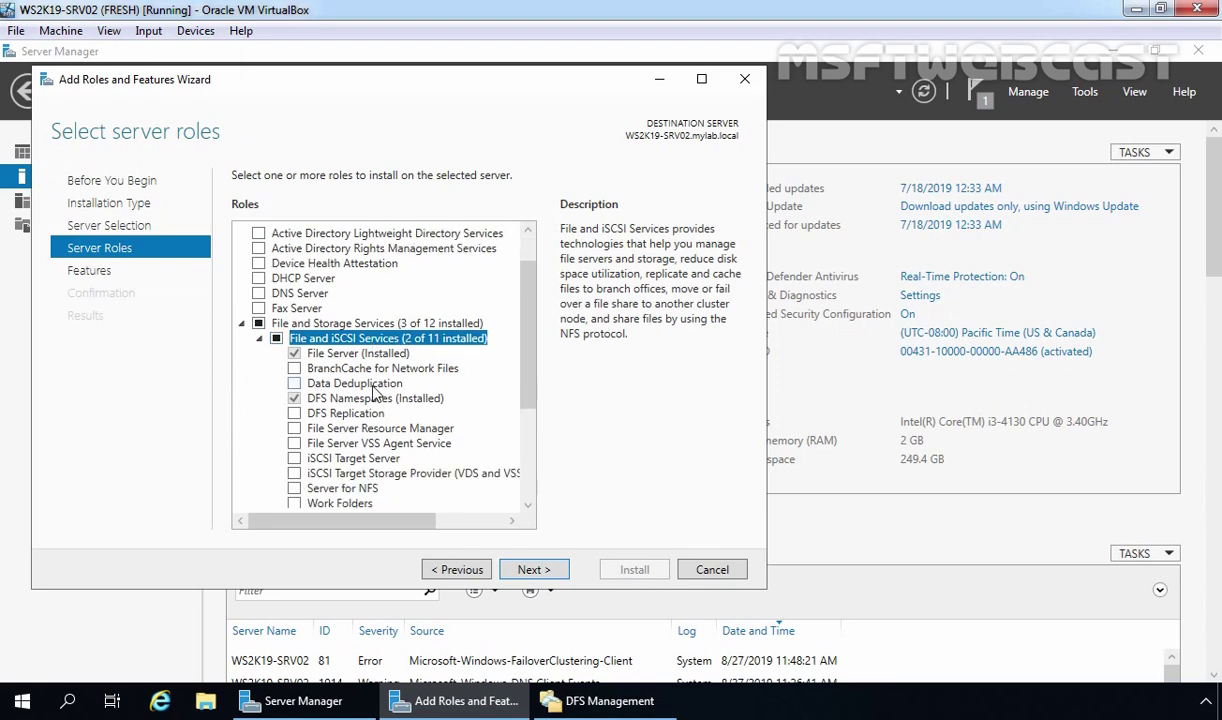
click(345, 413)
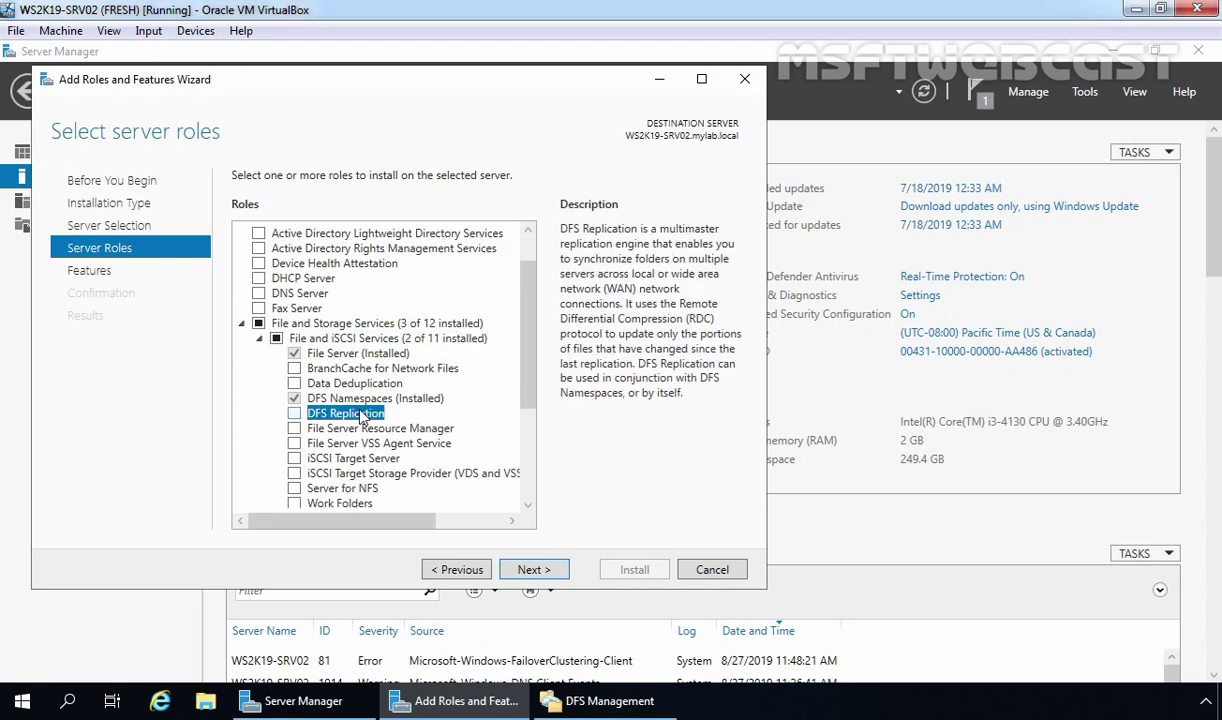
click(294, 414)
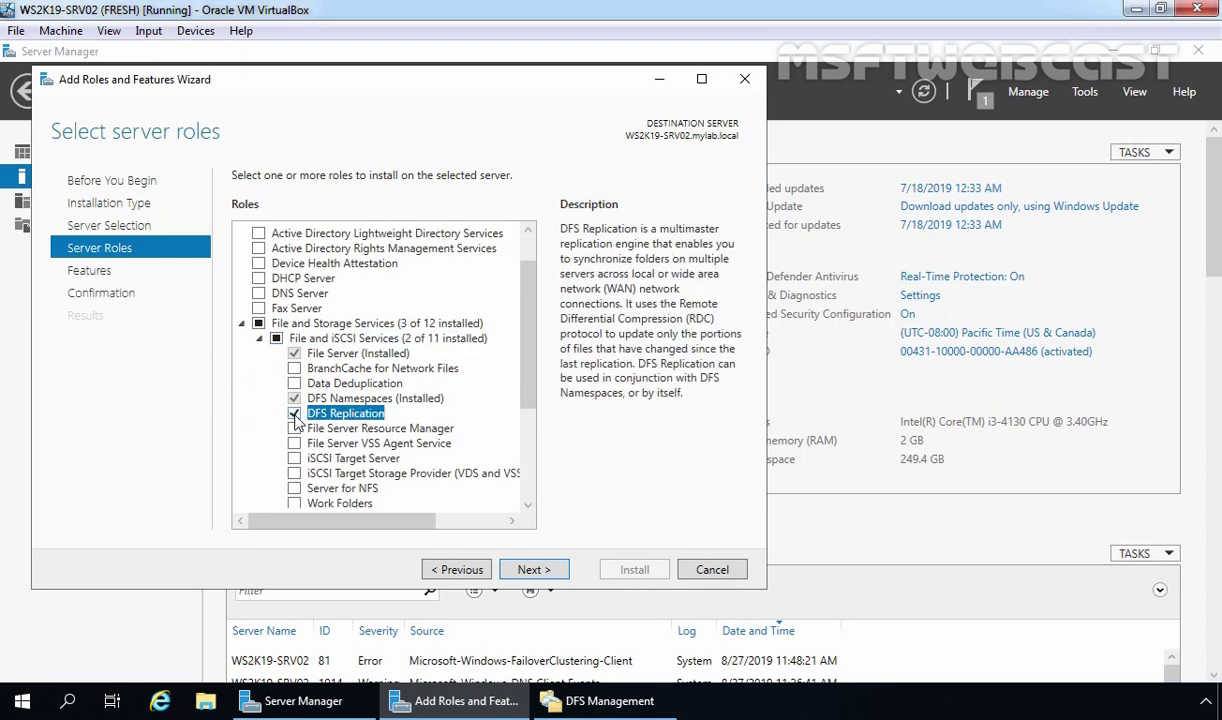
Keep the default features and start installing DFS Replication on WS2K19-SRV02
click(529, 570)
click(529, 570)
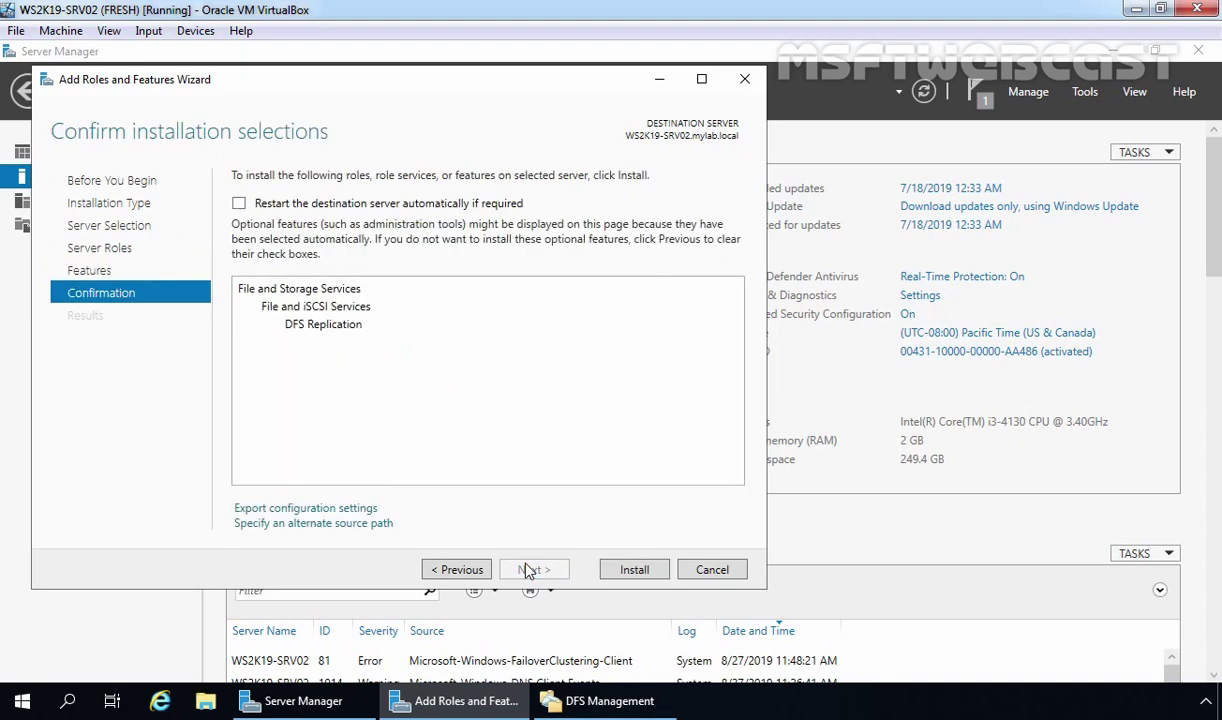
click(634, 570)
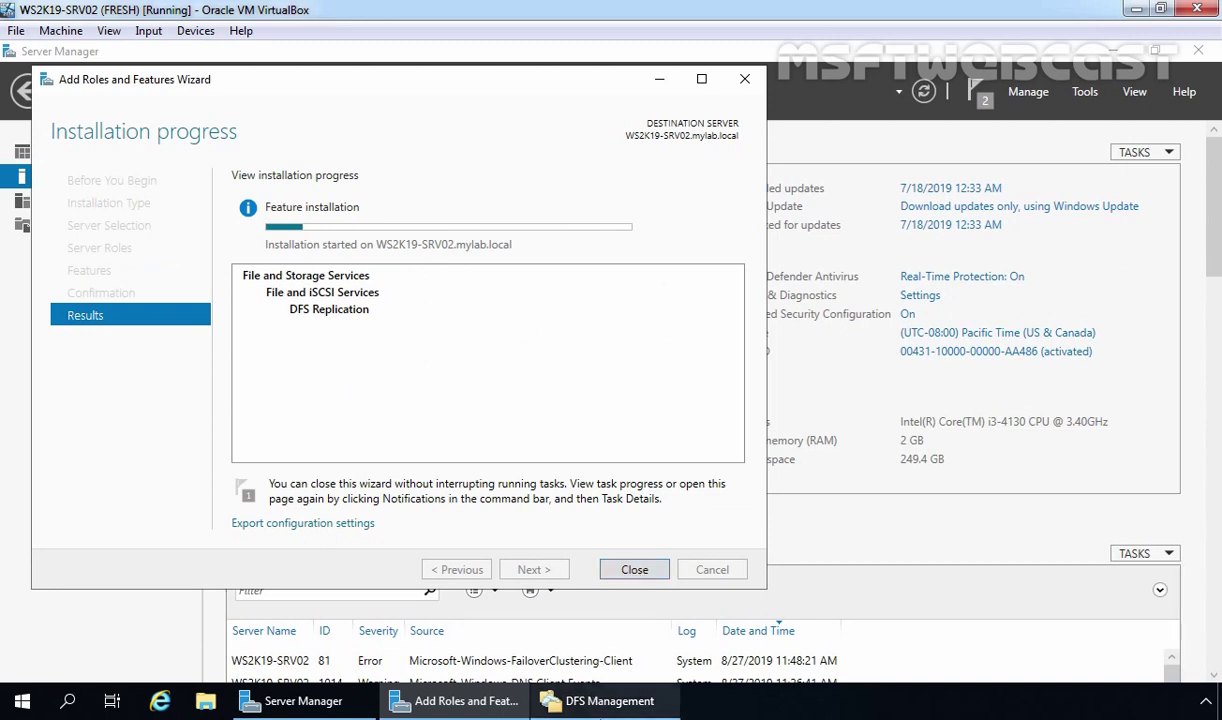
Switch to DFS Management and view the folder targets of TestData in the \\mylab.local\store namespace
click(604, 703)
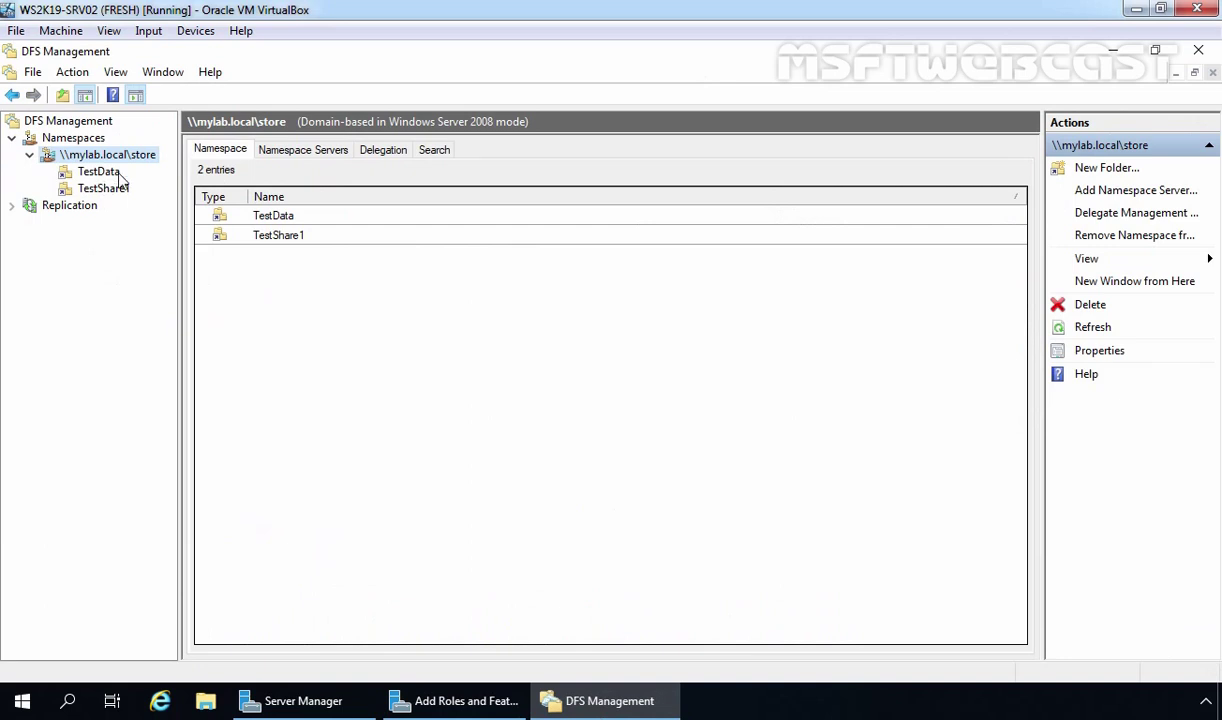
click(100, 173)
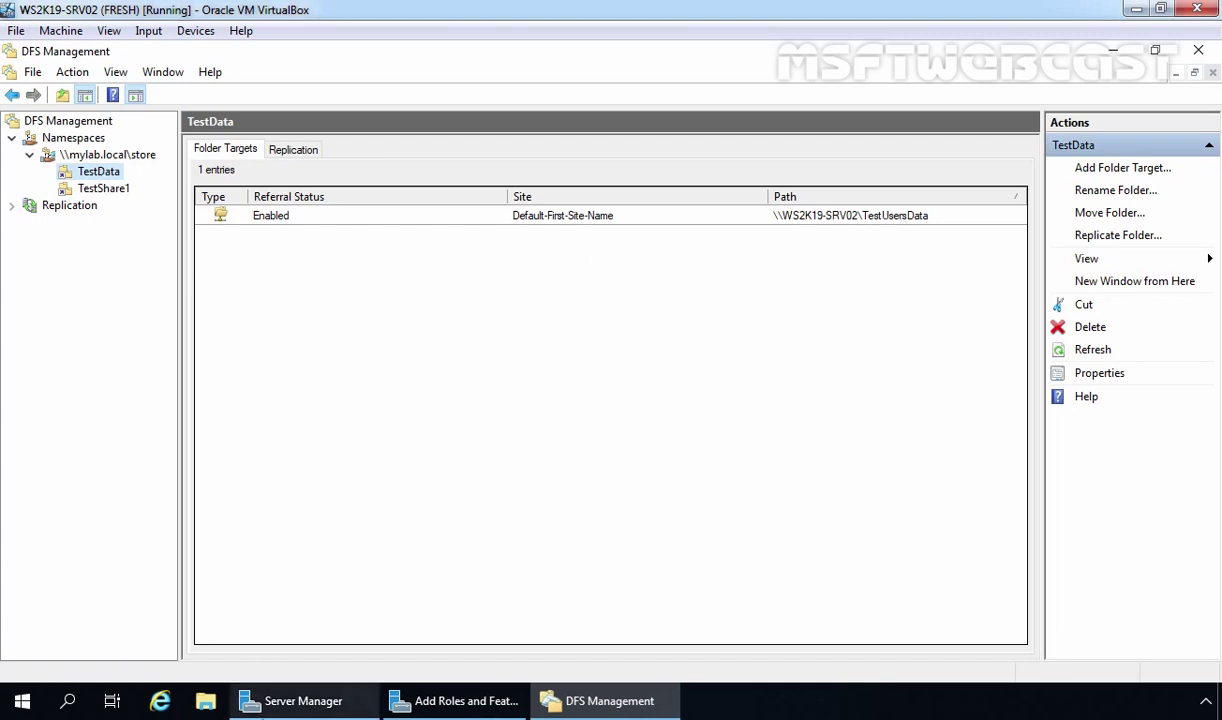
Return to Server Manager on WS2K19-SRV02 and close the Add Roles and Features Wizard
click(322, 704)
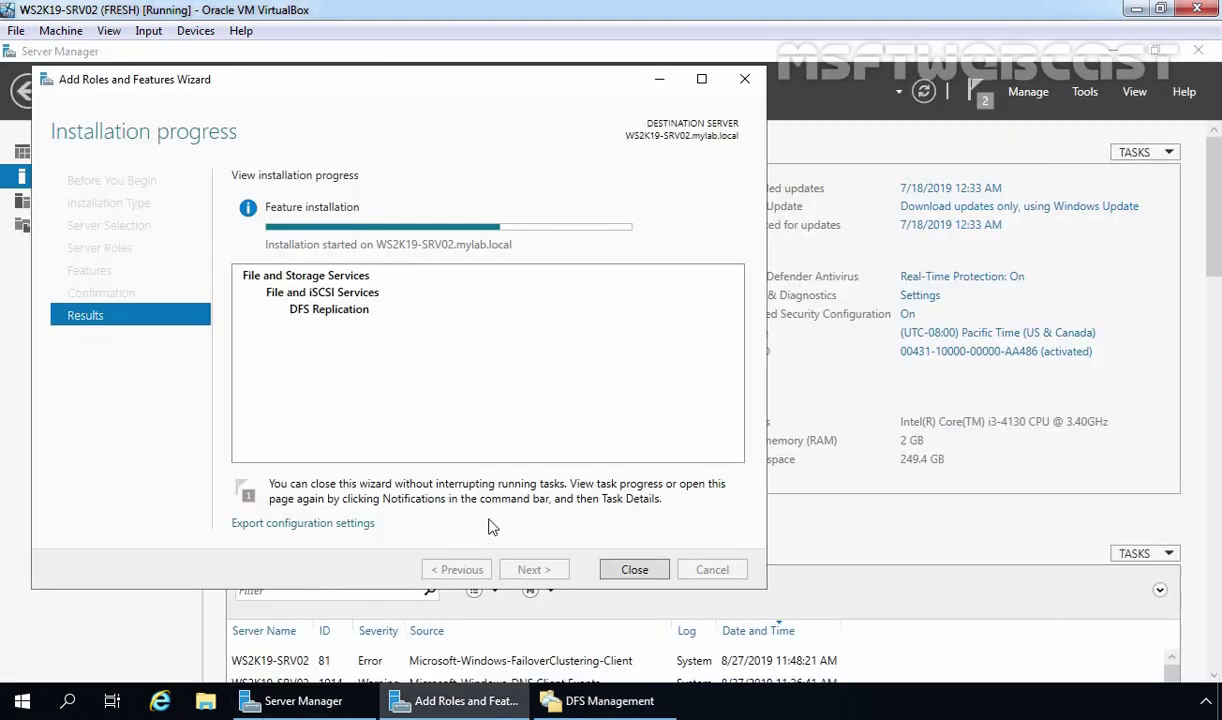
click(630, 568)
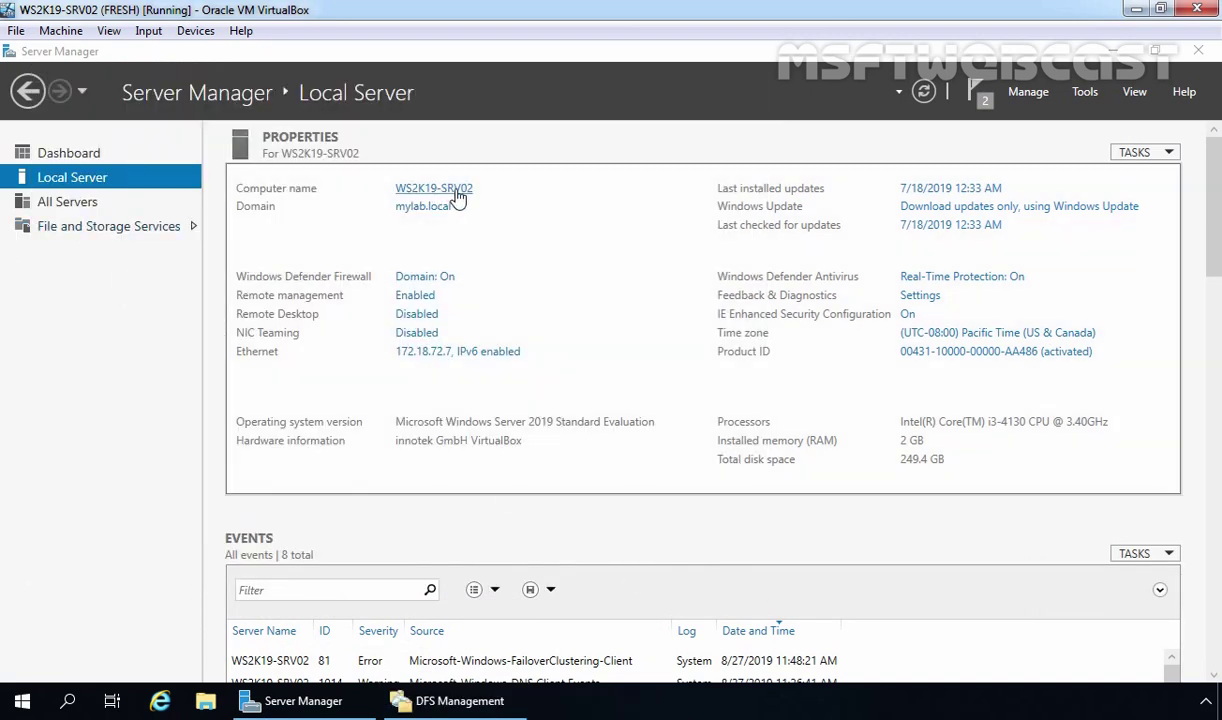
View the permissions of the TestUsersData share on WS2K19-SRV02 in its properties
click(74, 235)
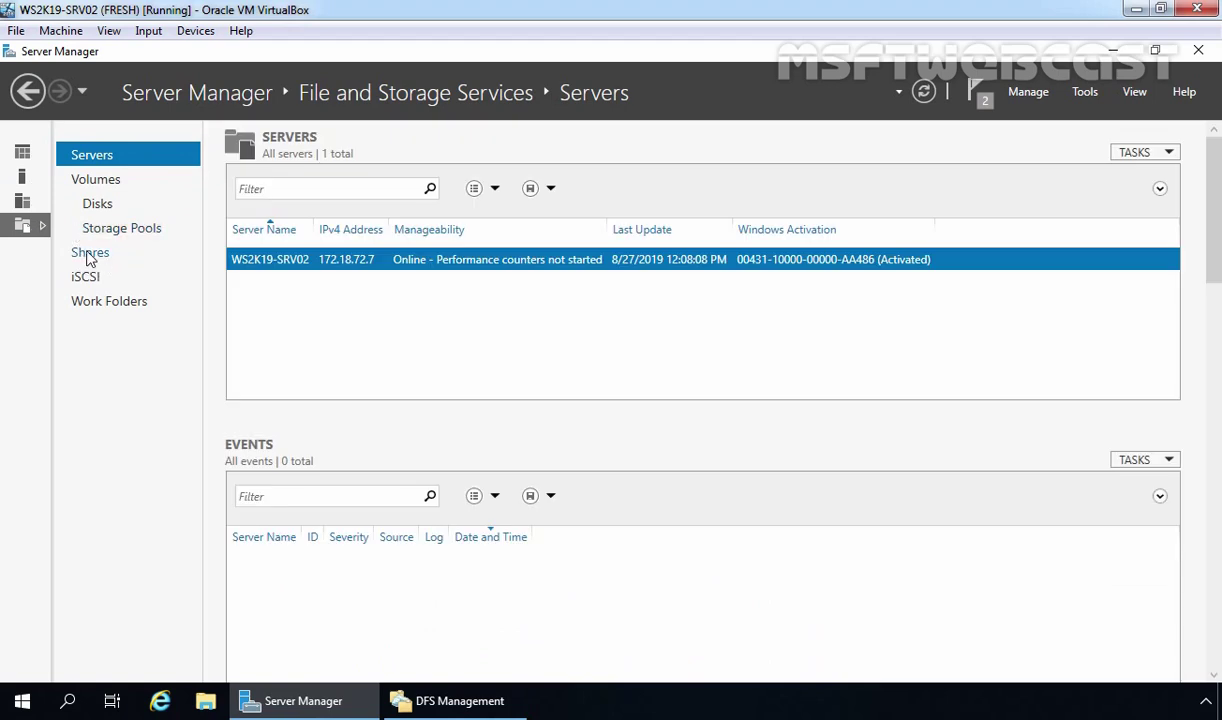
click(90, 255)
click(264, 305)
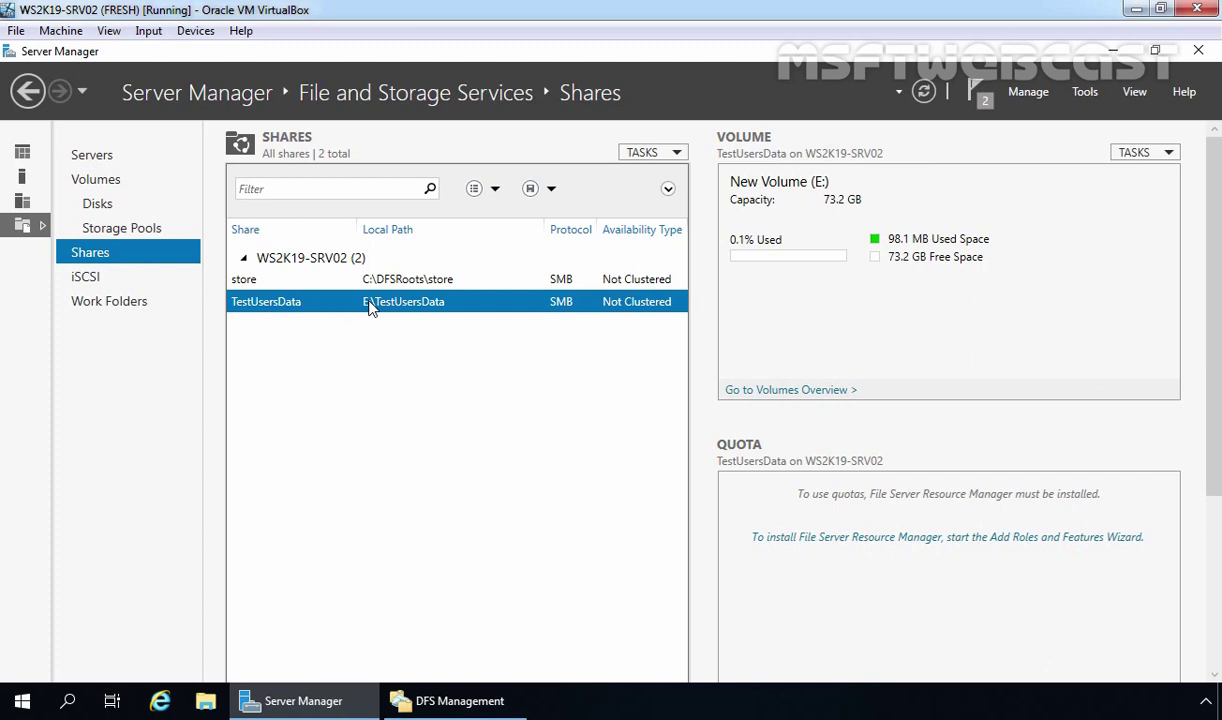
right_click(370, 308)
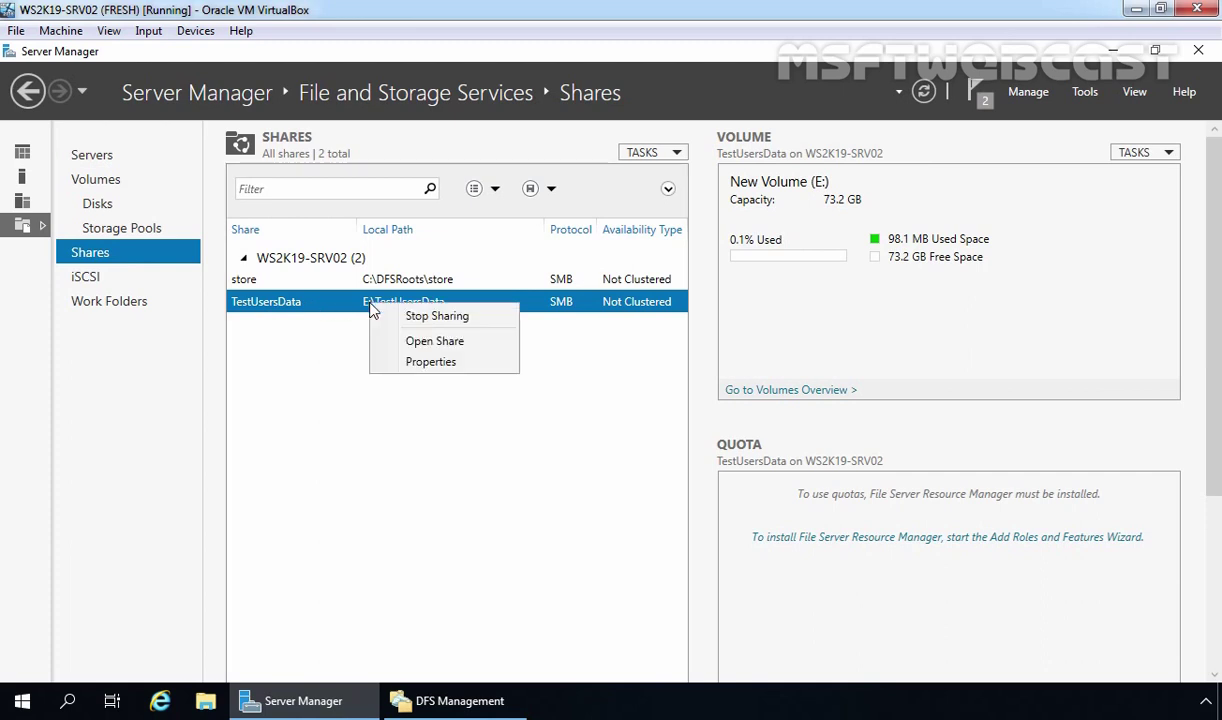
click(398, 358)
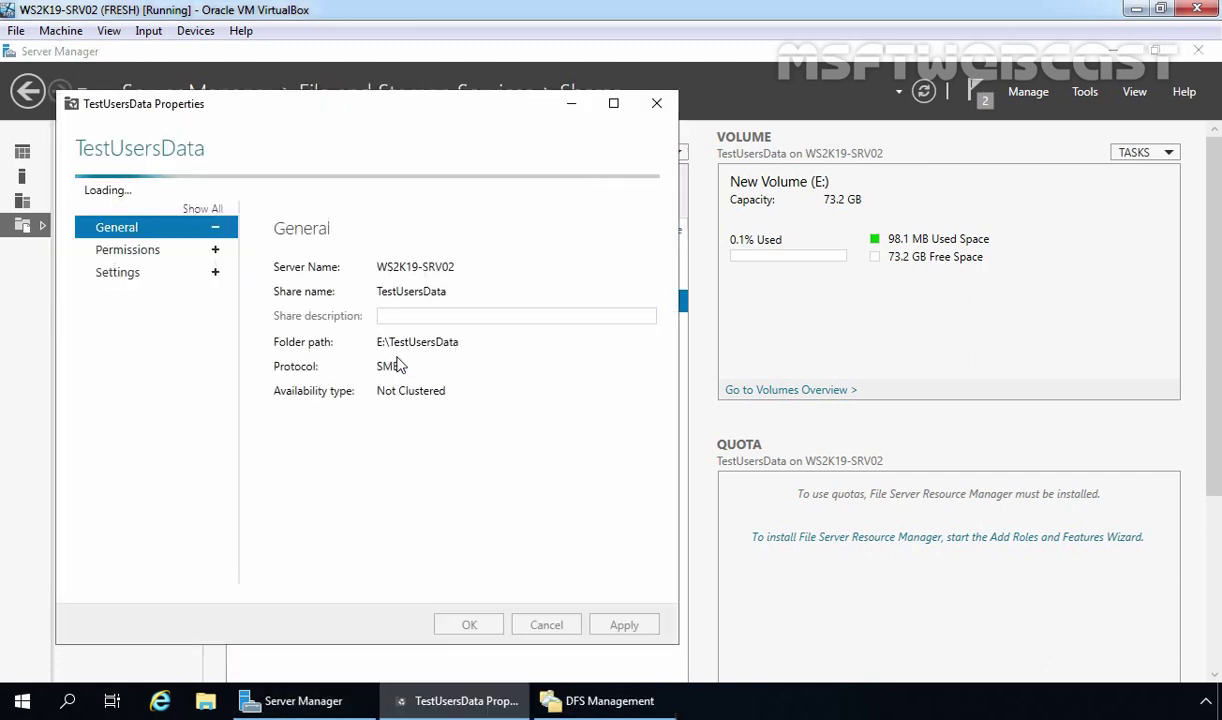
click(115, 223)
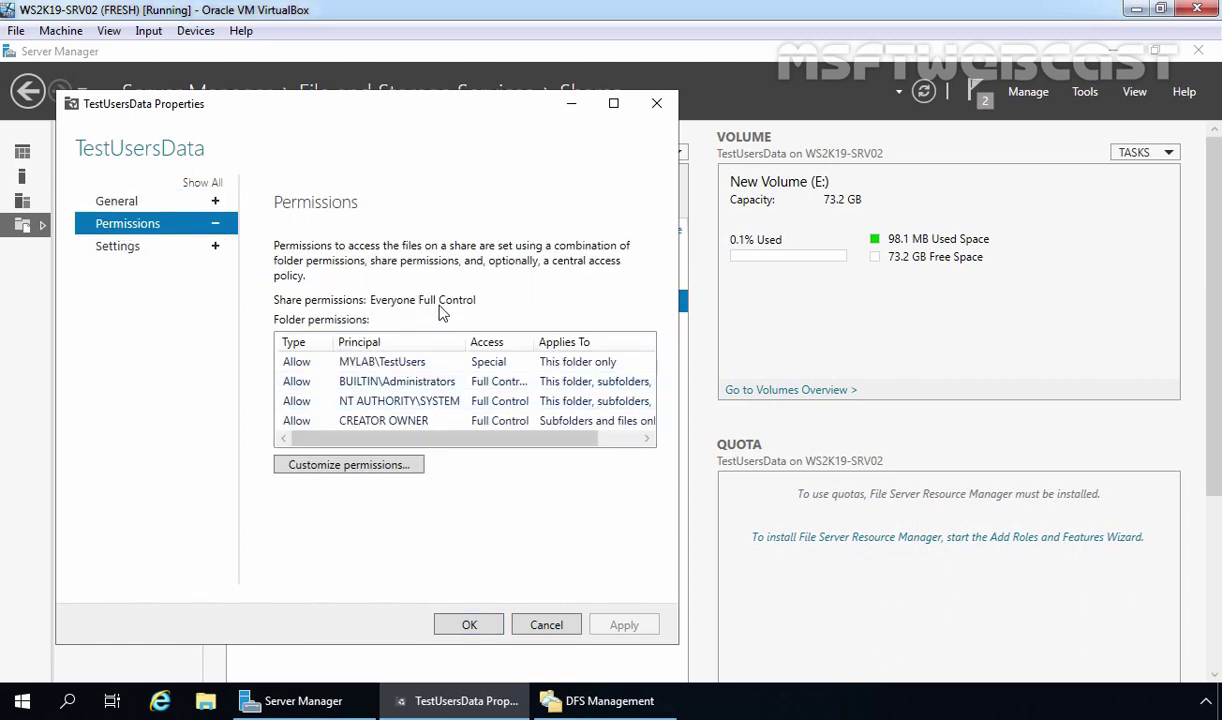
Inspect the advanced permissions of the TestUsers entry on TestUsersData, leaving the entry unchanged, and close the share's properties
click(322, 470)
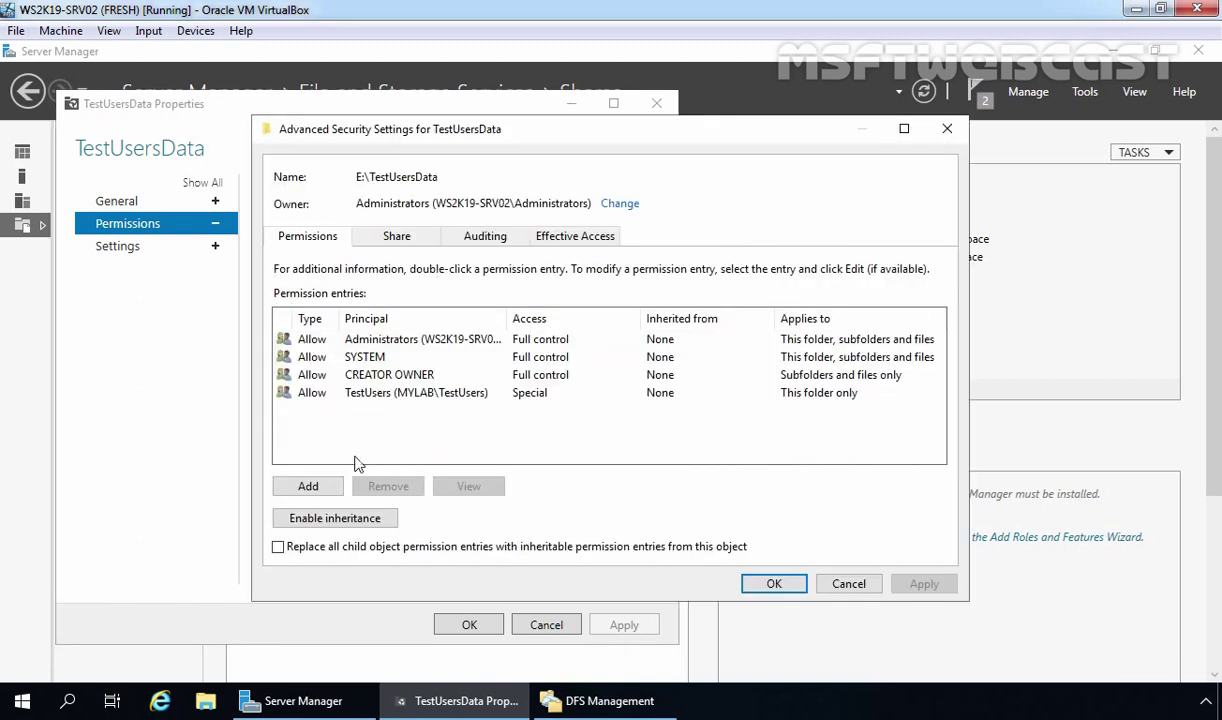
click(398, 395)
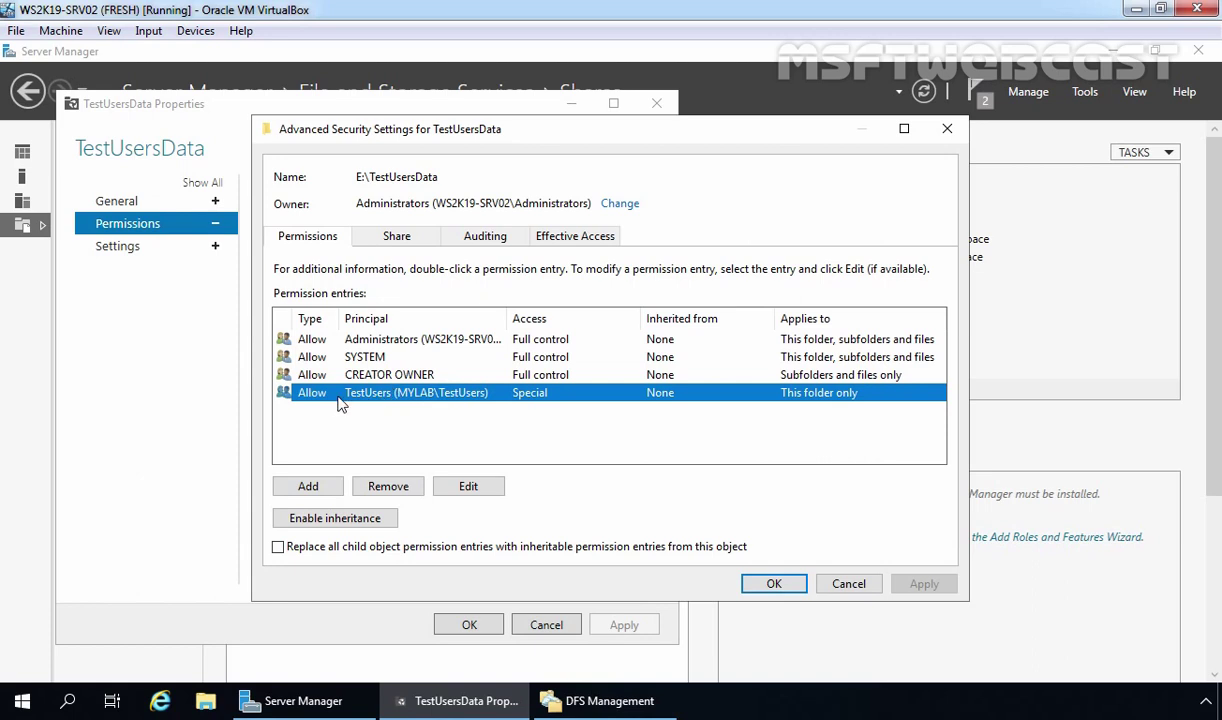
click(446, 488)
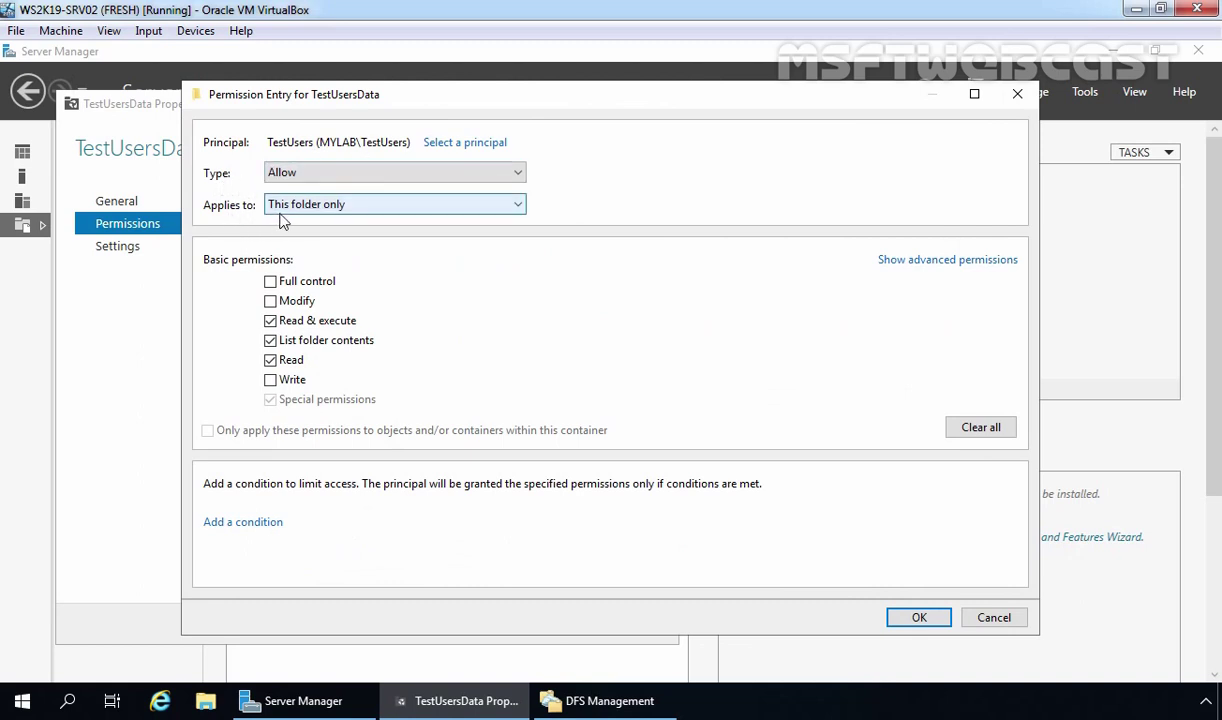
click(936, 270)
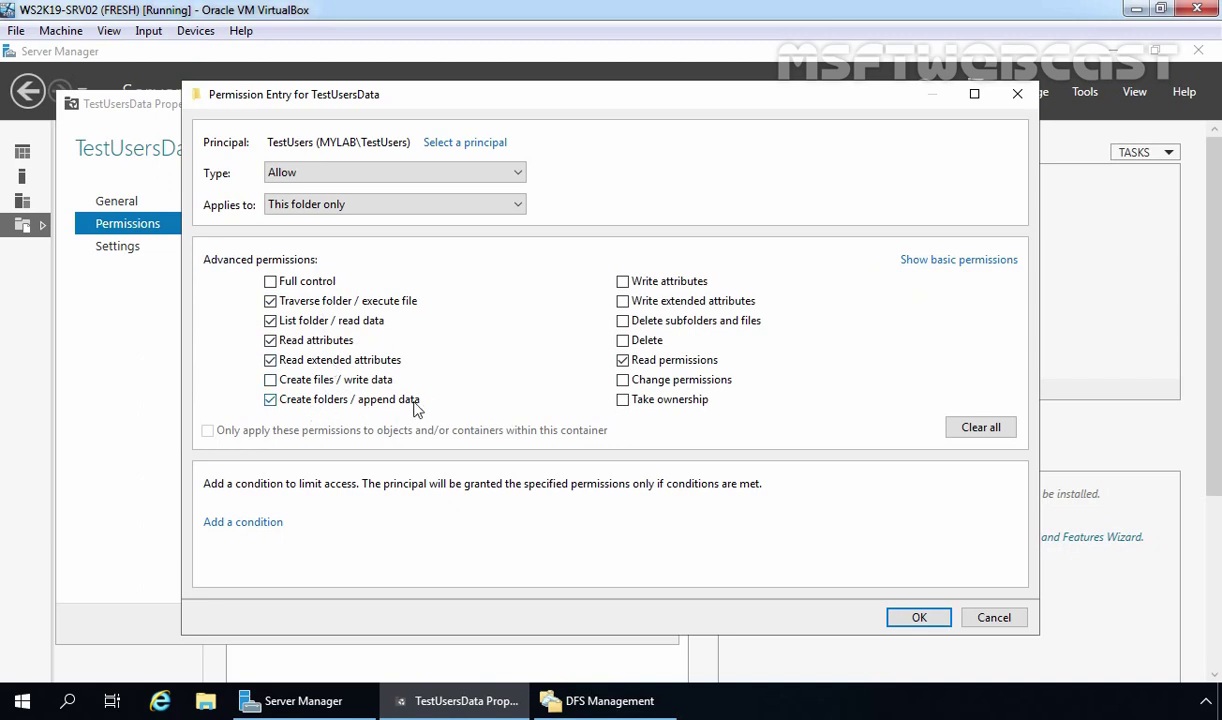
click(917, 617)
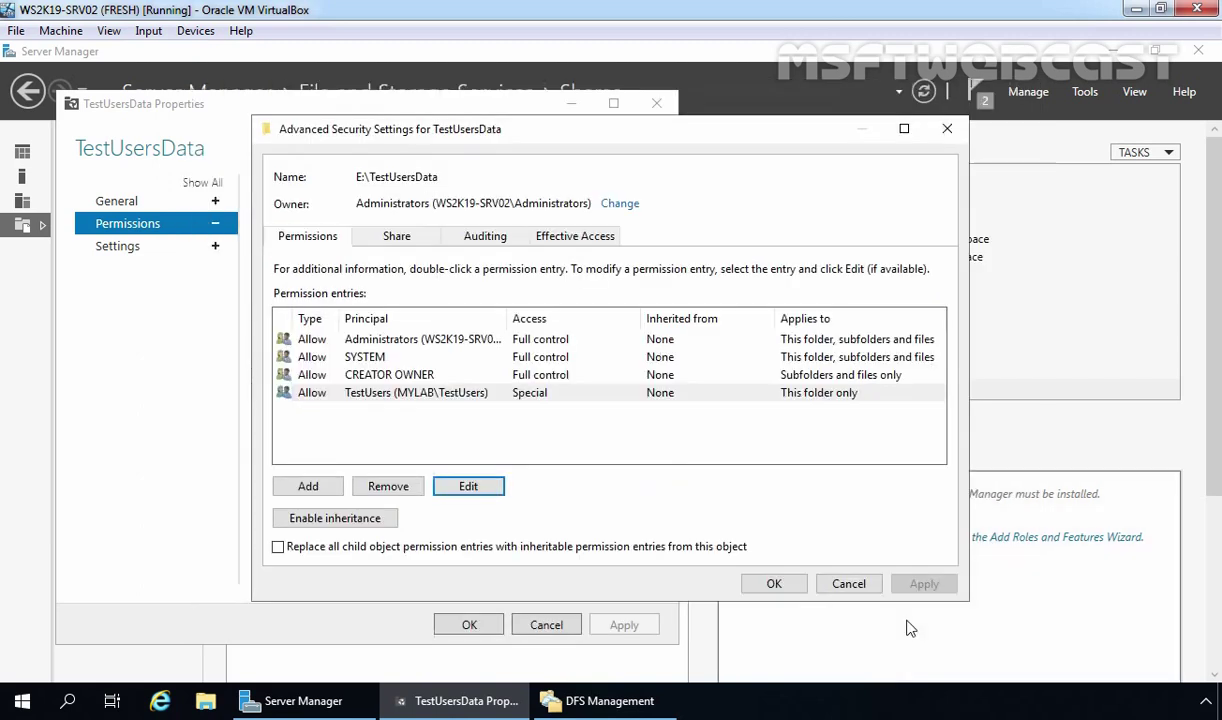
click(776, 584)
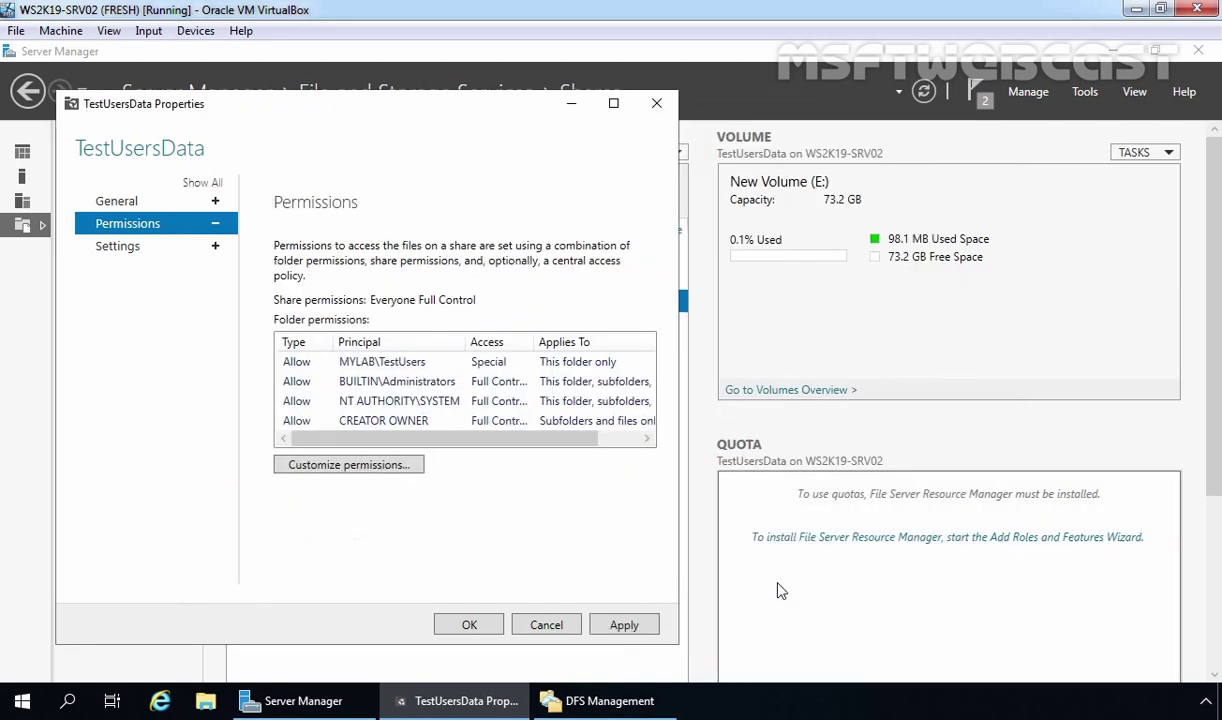
click(546, 627)
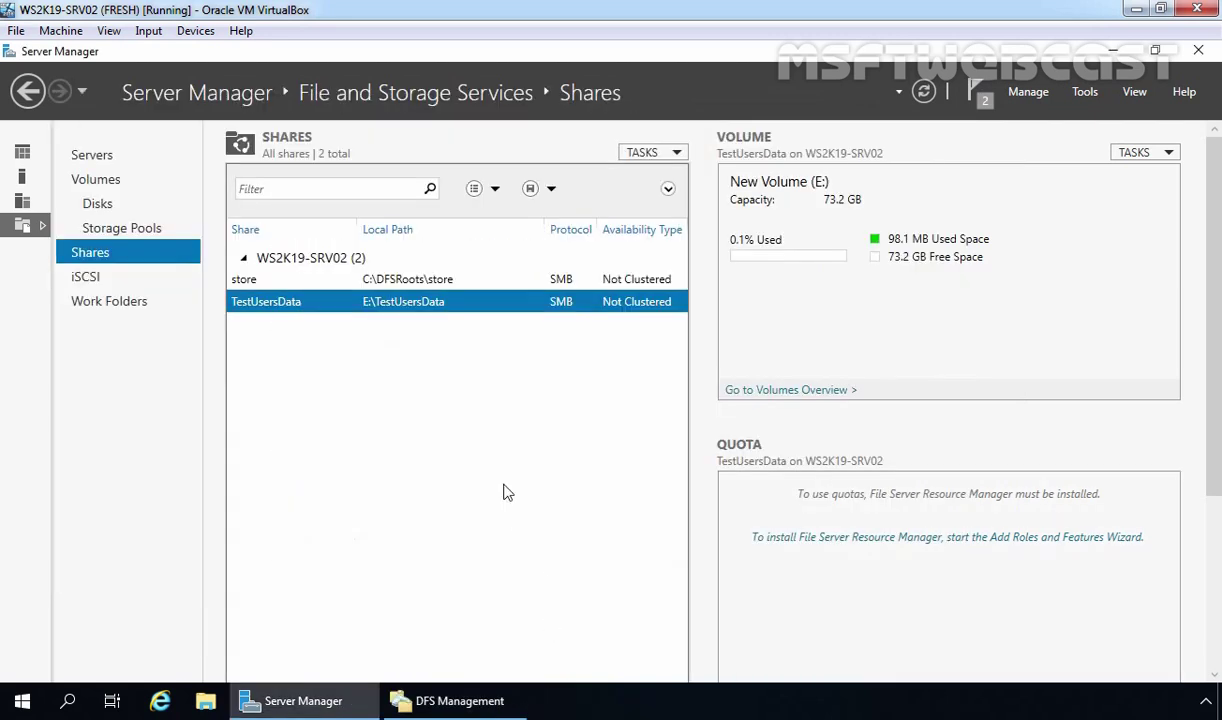
Switch to DFS Management, then to File Explorer, and check the contents of E:\TestUsersData
click(460, 701)
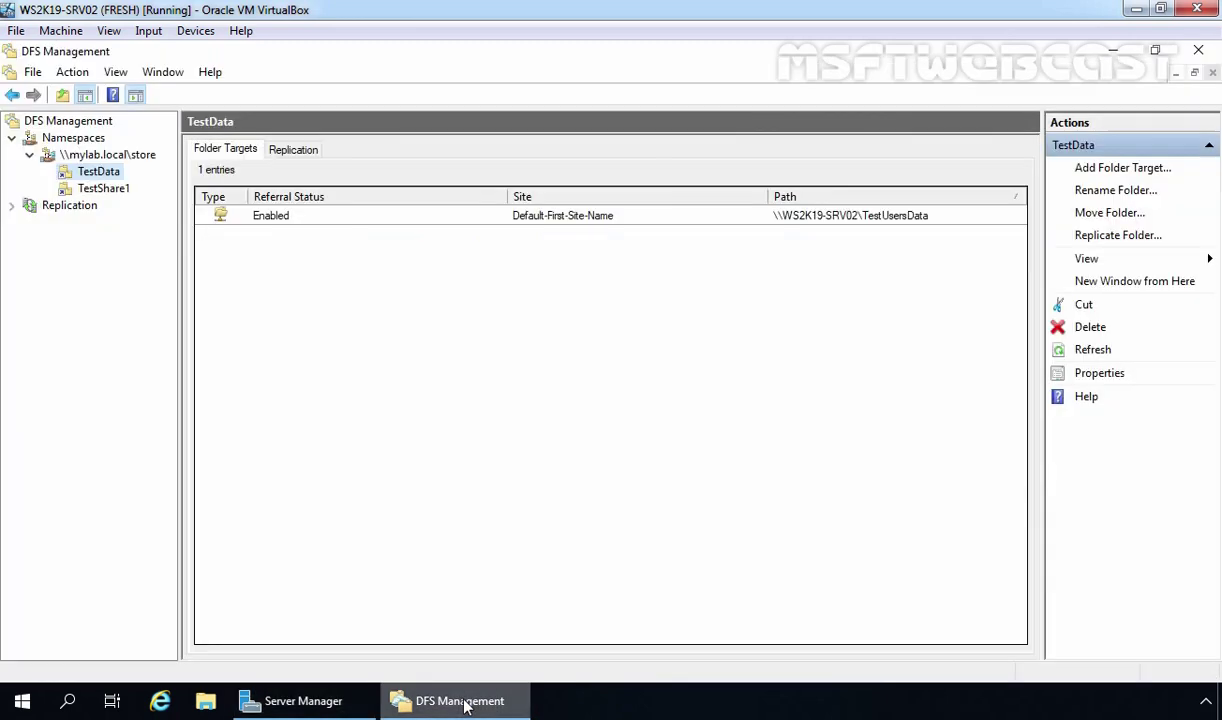
key(super+e)
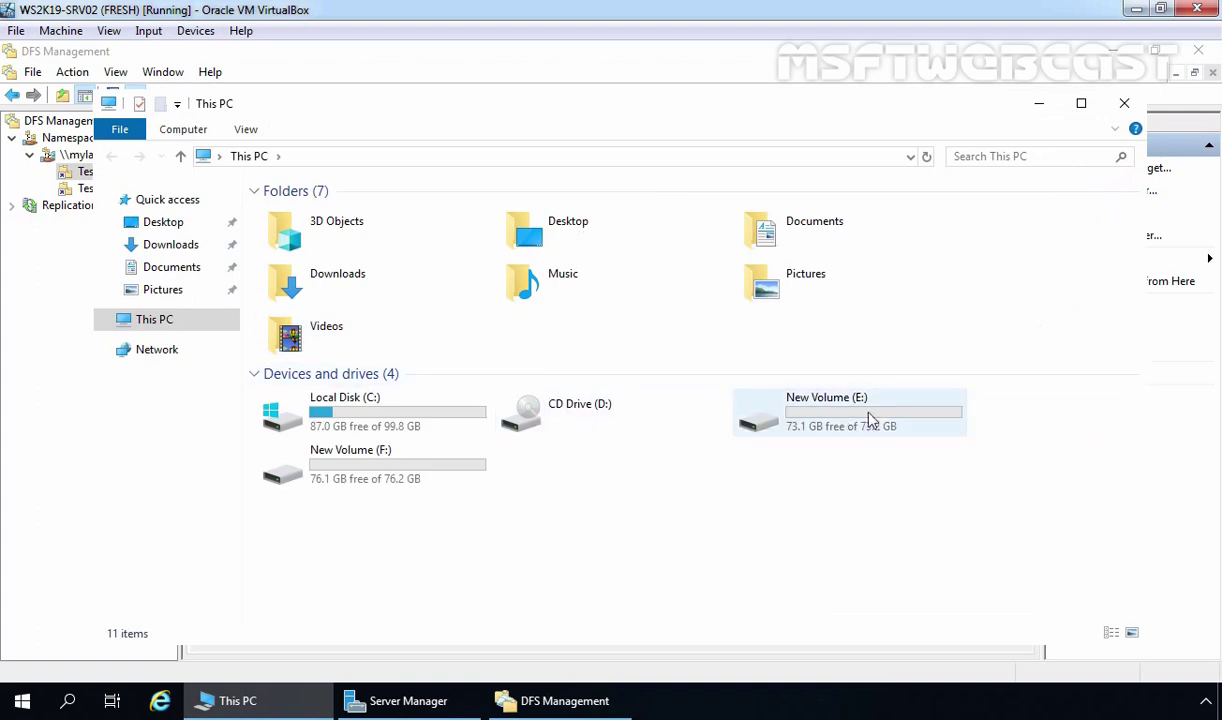
double_click(835, 398)
double_click(313, 234)
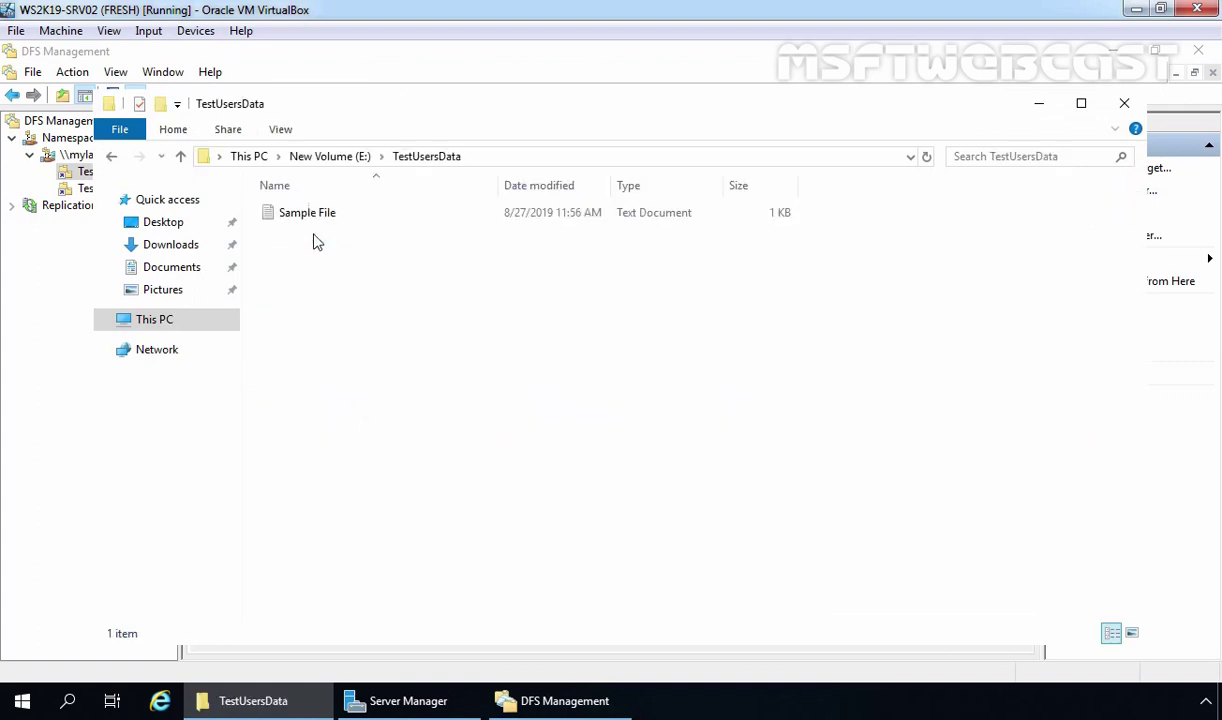
drag(448, 300, 313, 200)
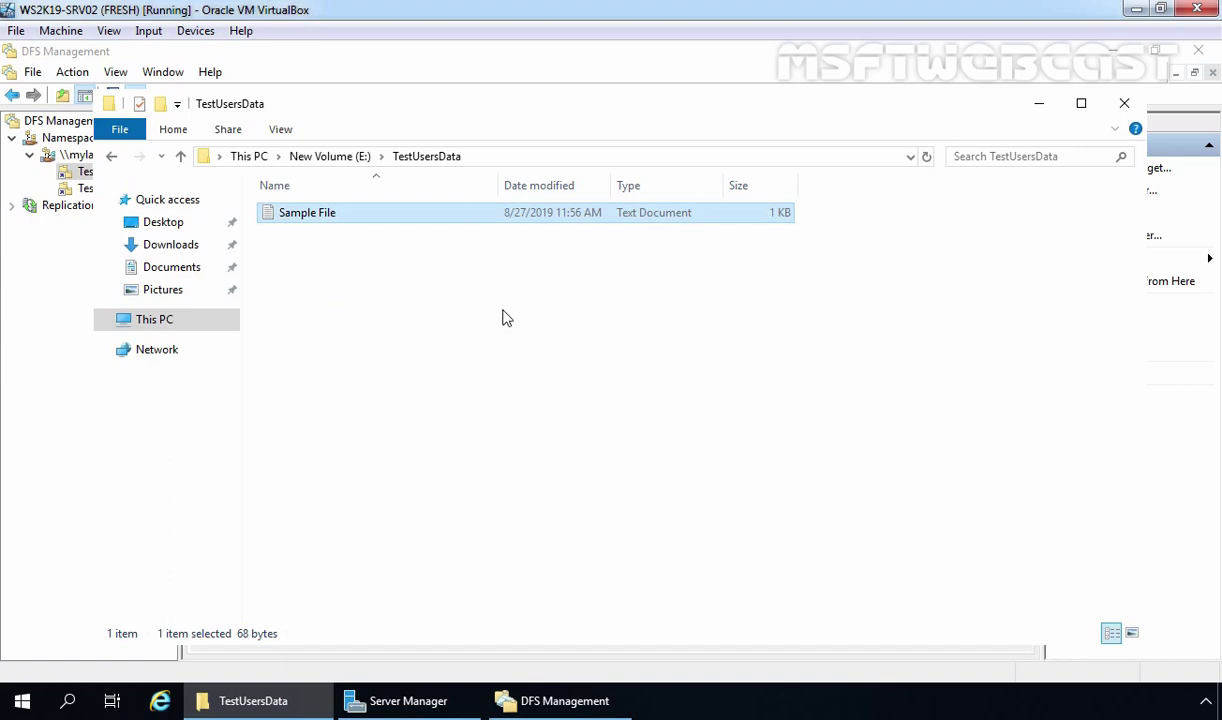
click(349, 162)
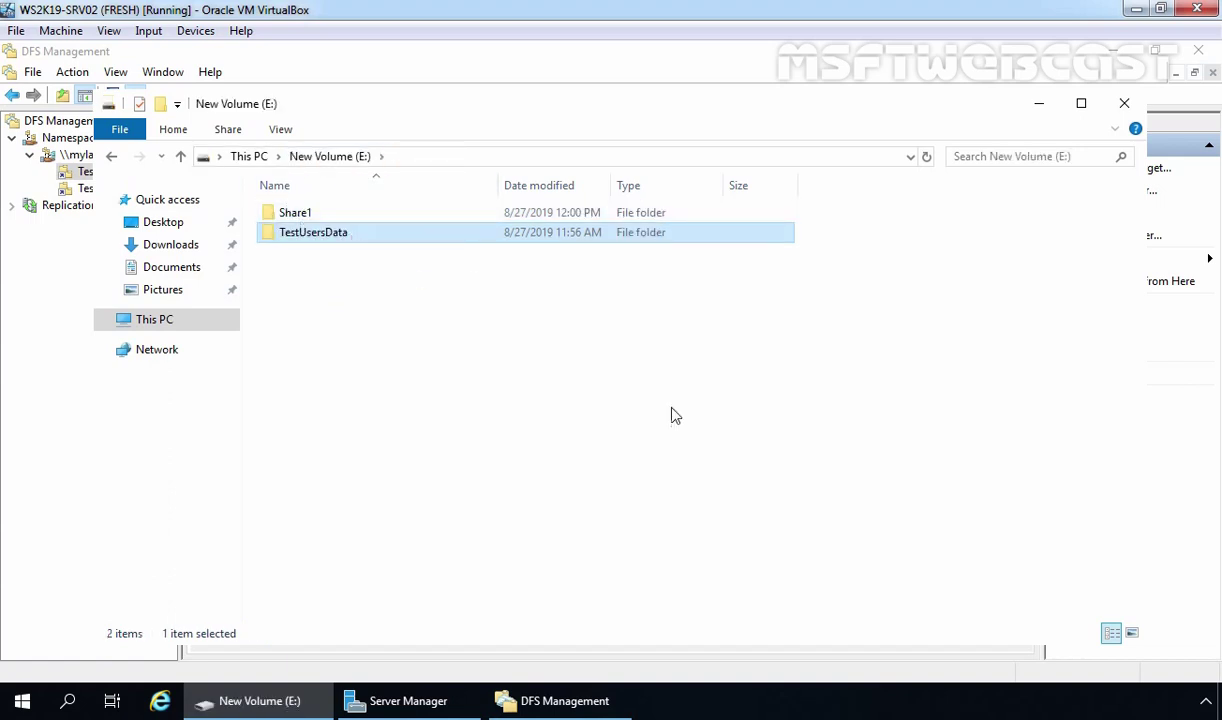
Return to Server Manager and review the results of both feature installations on WS2K19-SRV02 from the notifications
click(408, 702)
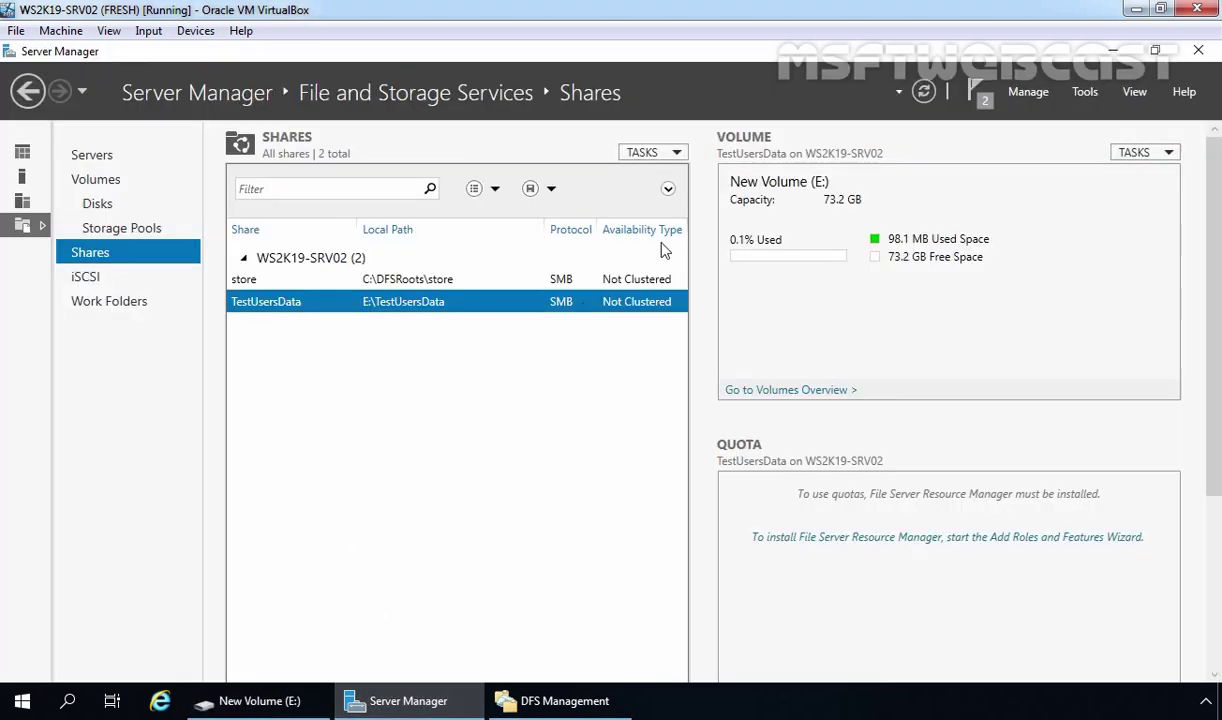
click(978, 92)
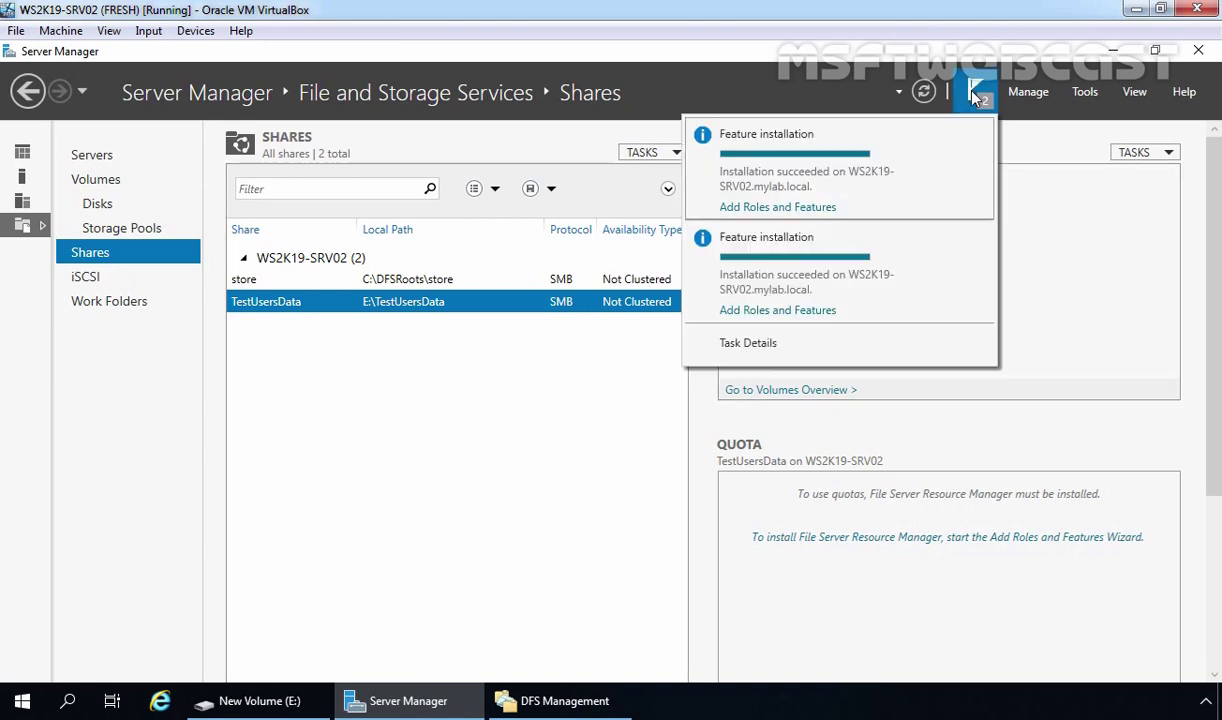
click(773, 210)
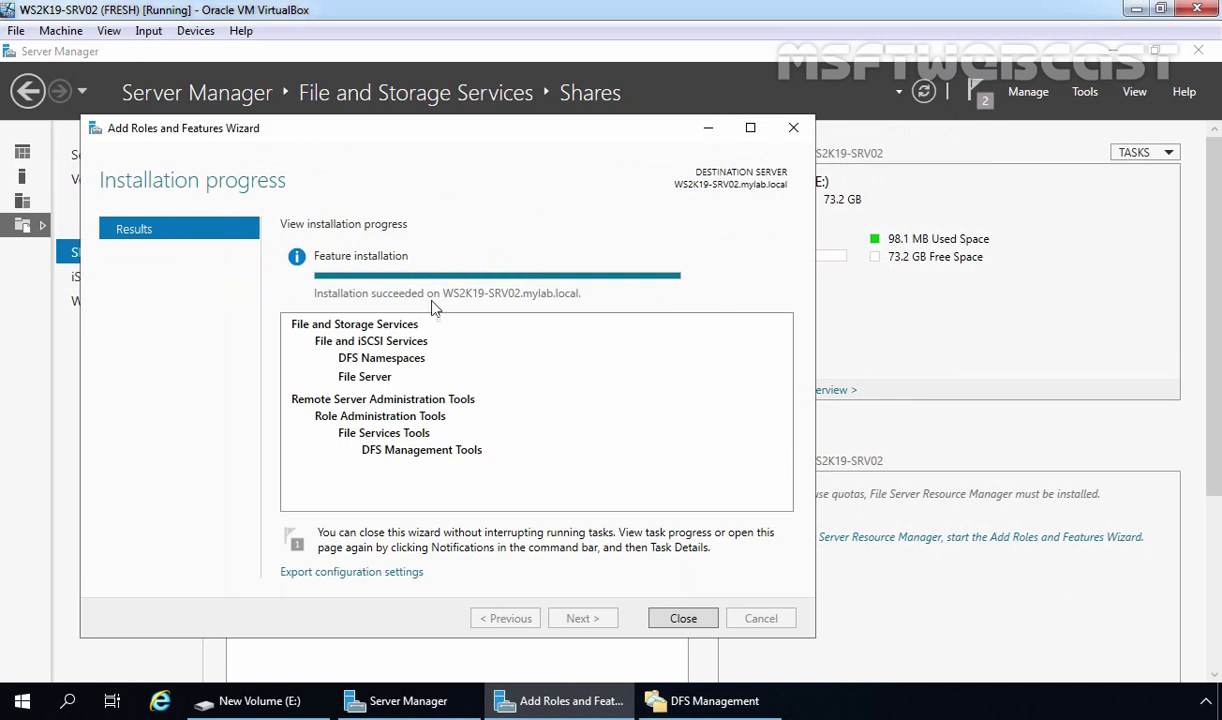
click(660, 618)
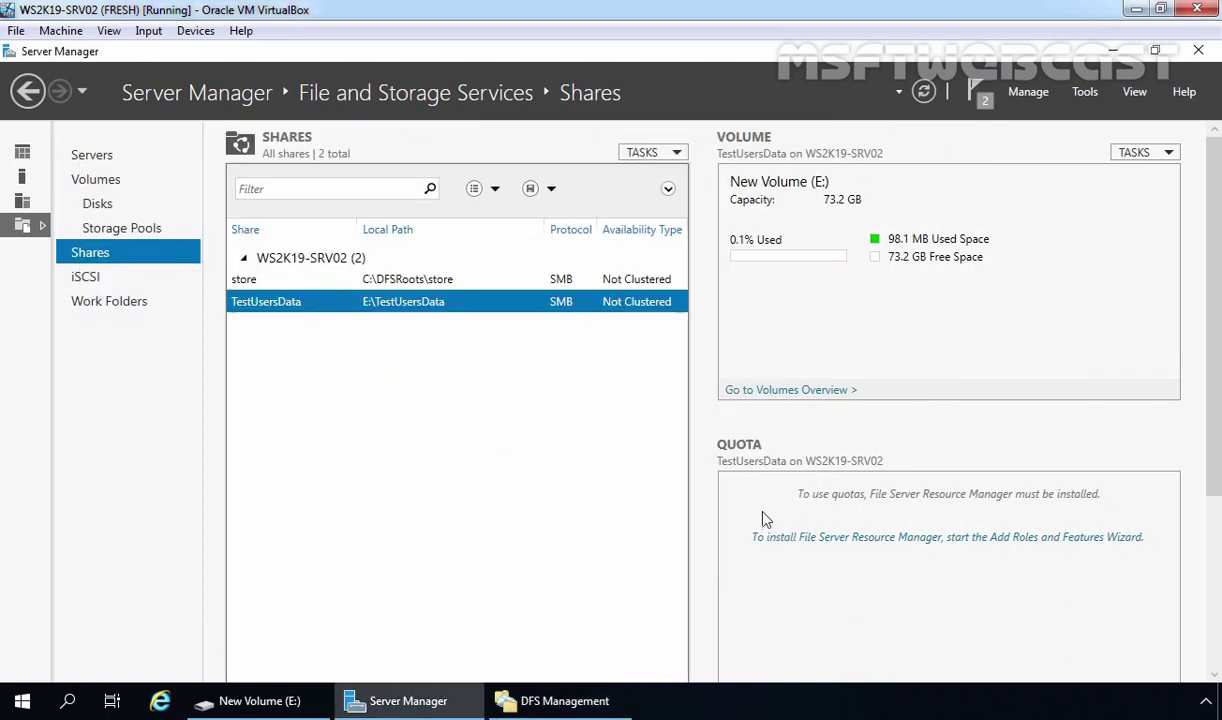
click(978, 92)
click(775, 309)
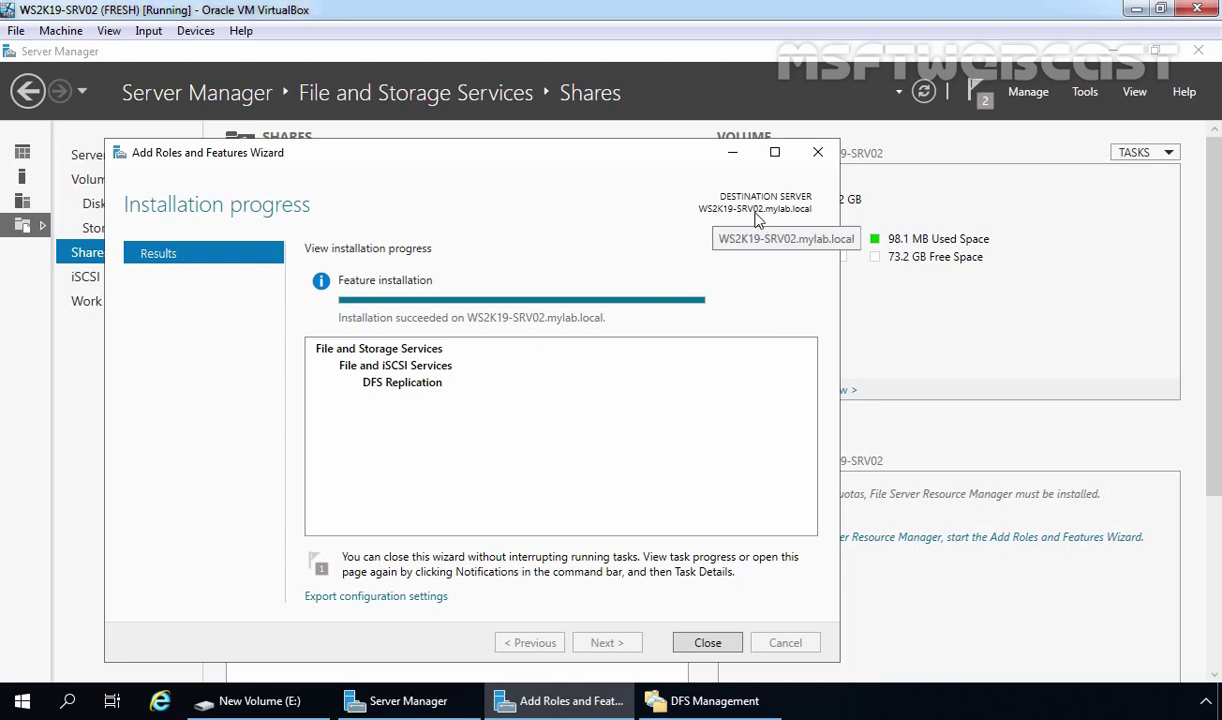
click(707, 643)
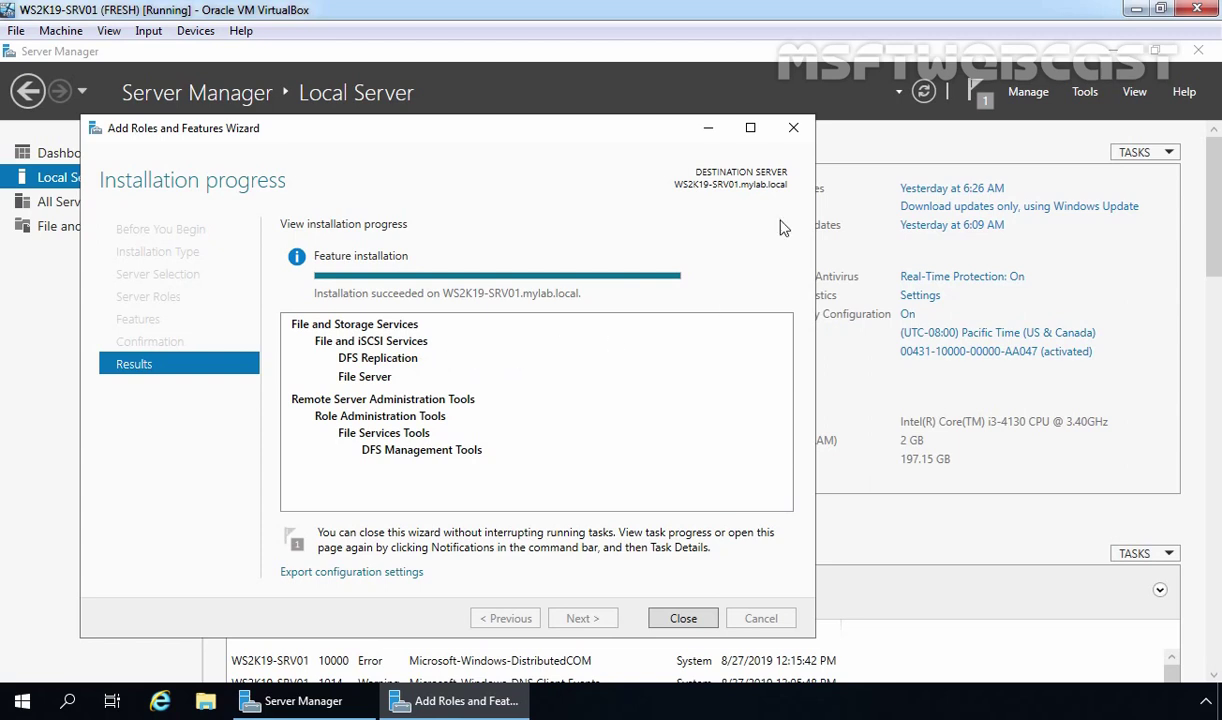
Close the Add Roles and Features Wizard on WS2K19-SRV01 and show that server's shares under File and Storage Services
click(683, 619)
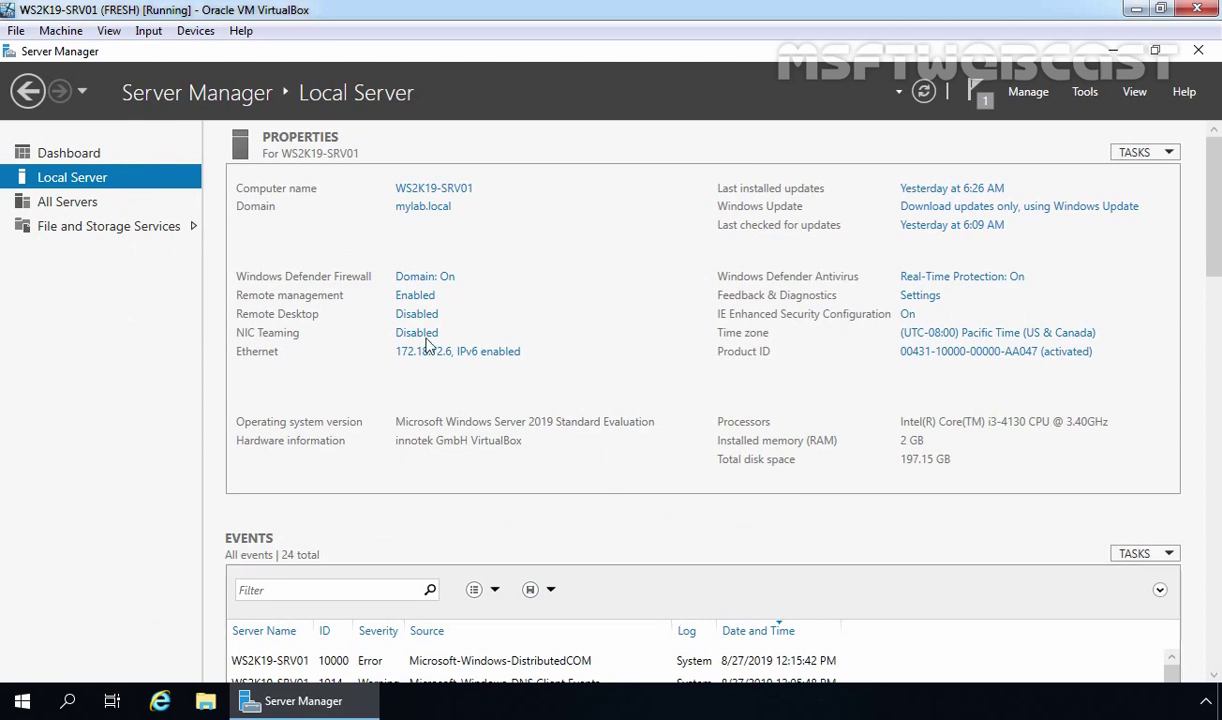
click(84, 228)
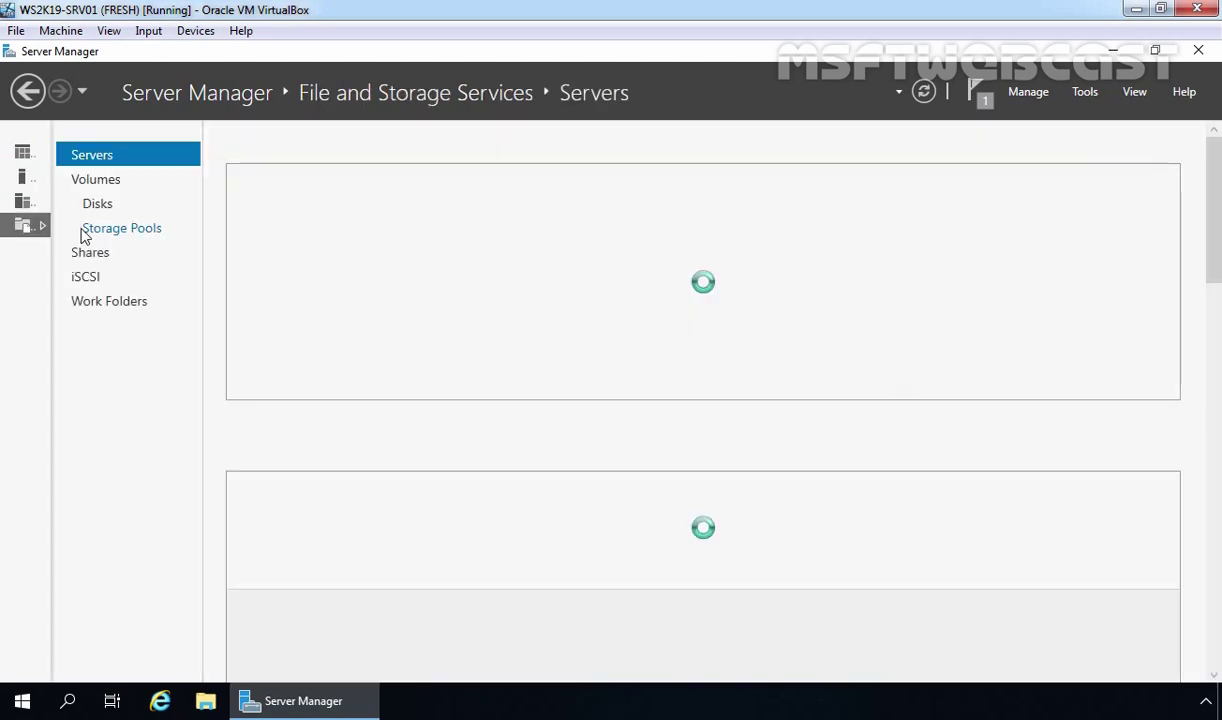
click(85, 256)
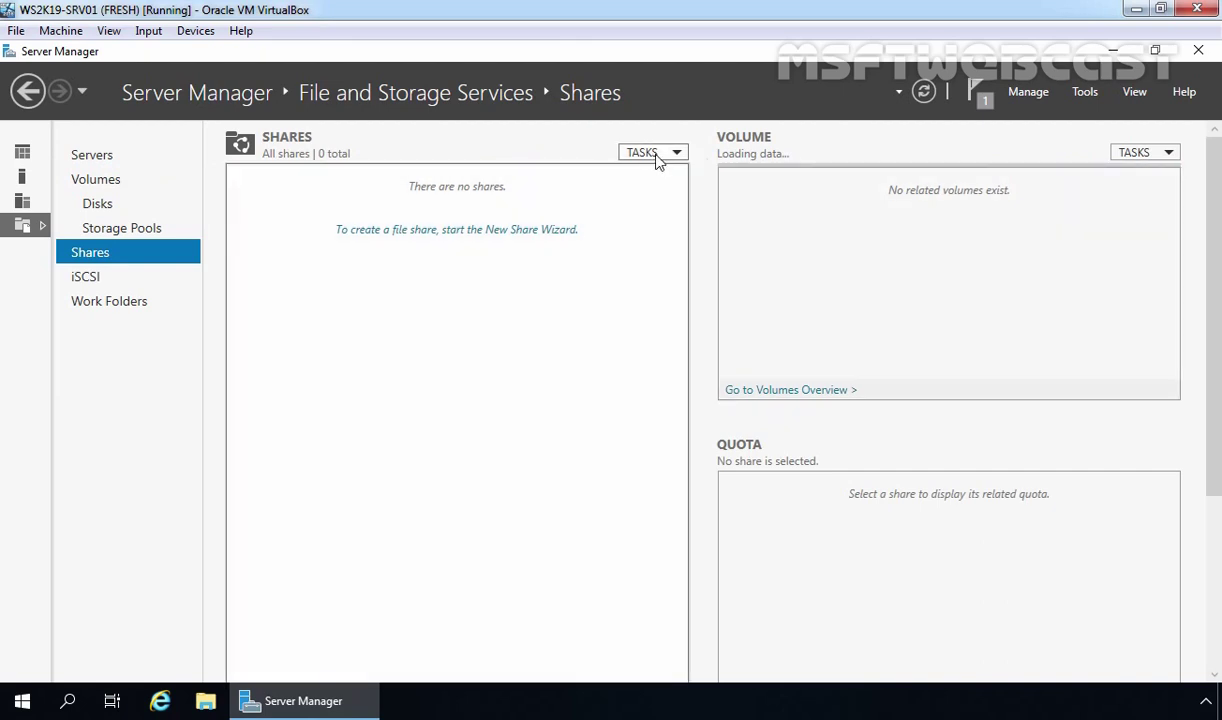
Start a new share on WS2K19-SRV01 using the SMB Share - Quick profile
click(657, 156)
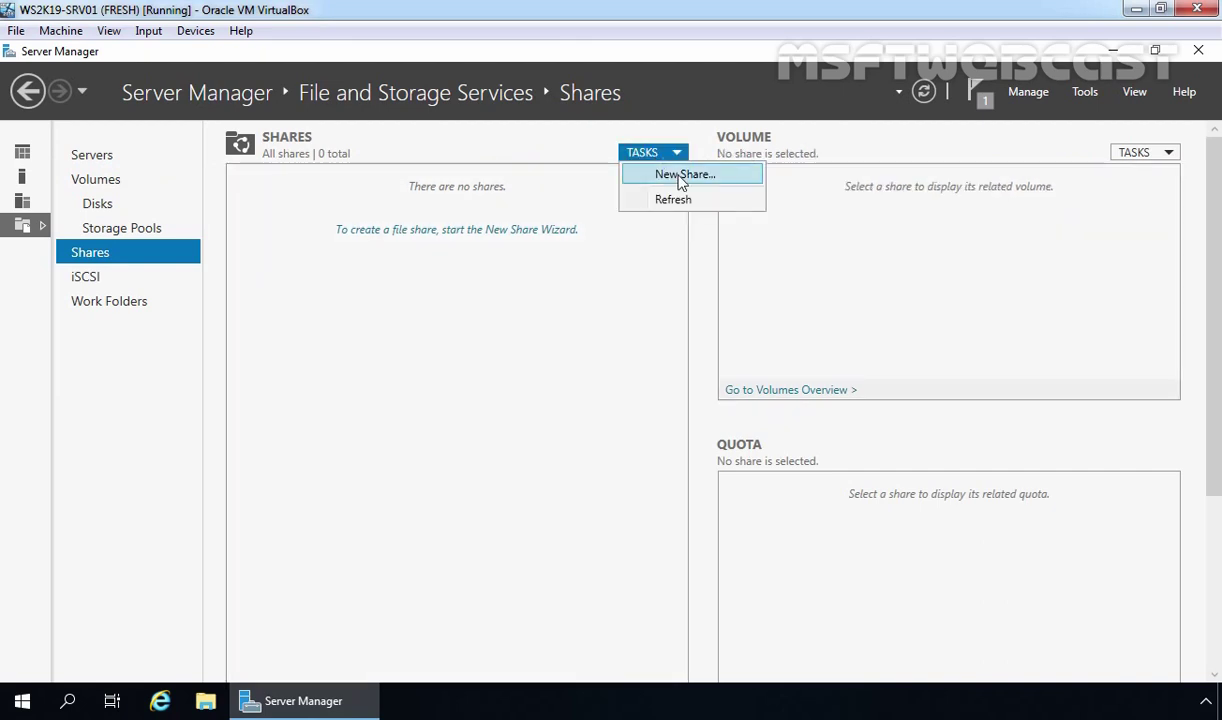
click(682, 176)
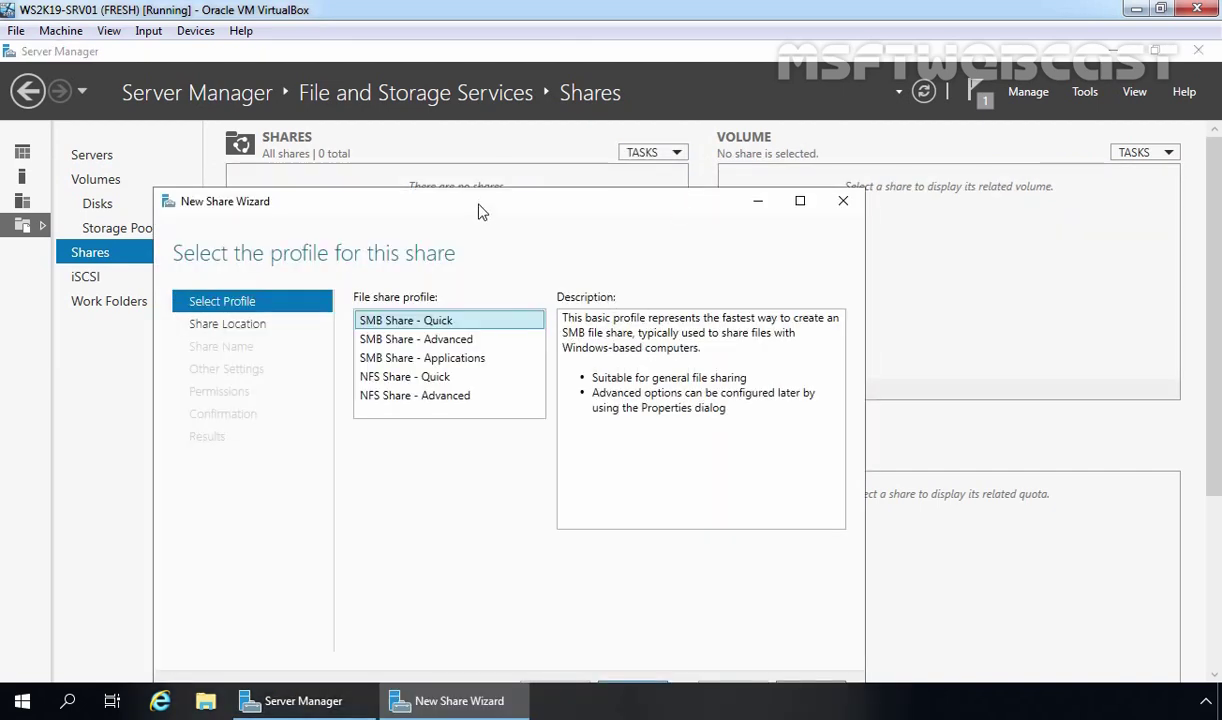
drag(478, 210, 470, 140)
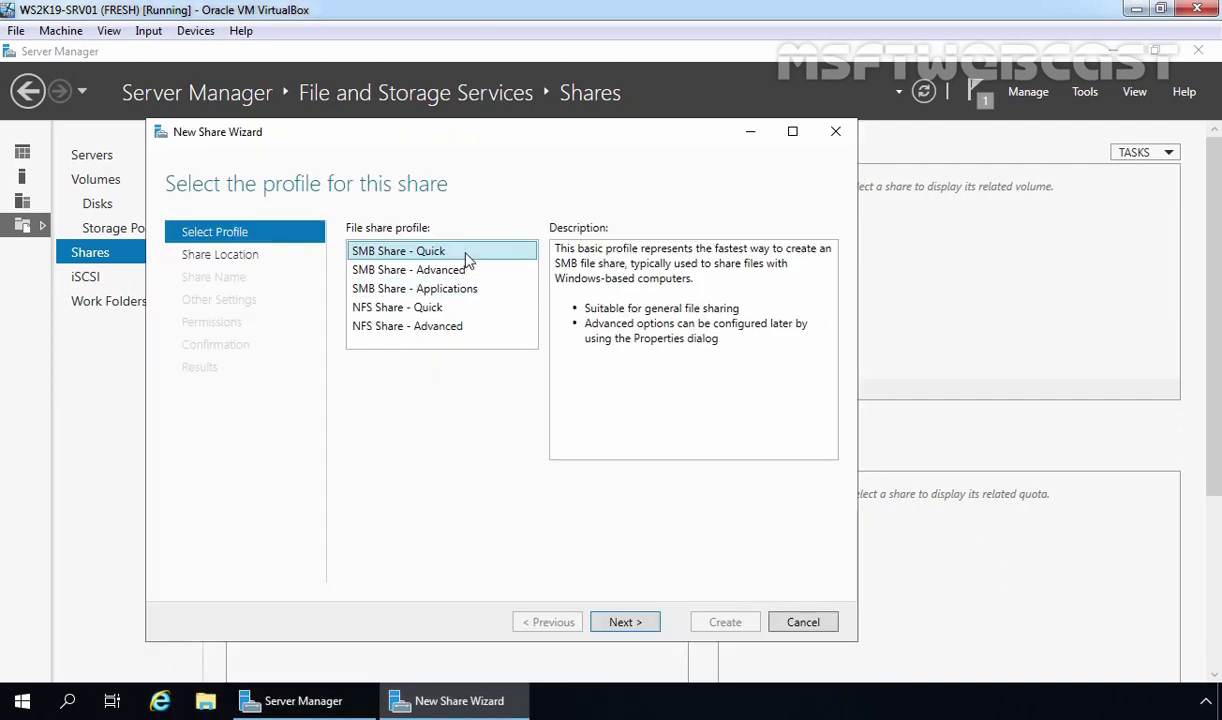
click(625, 622)
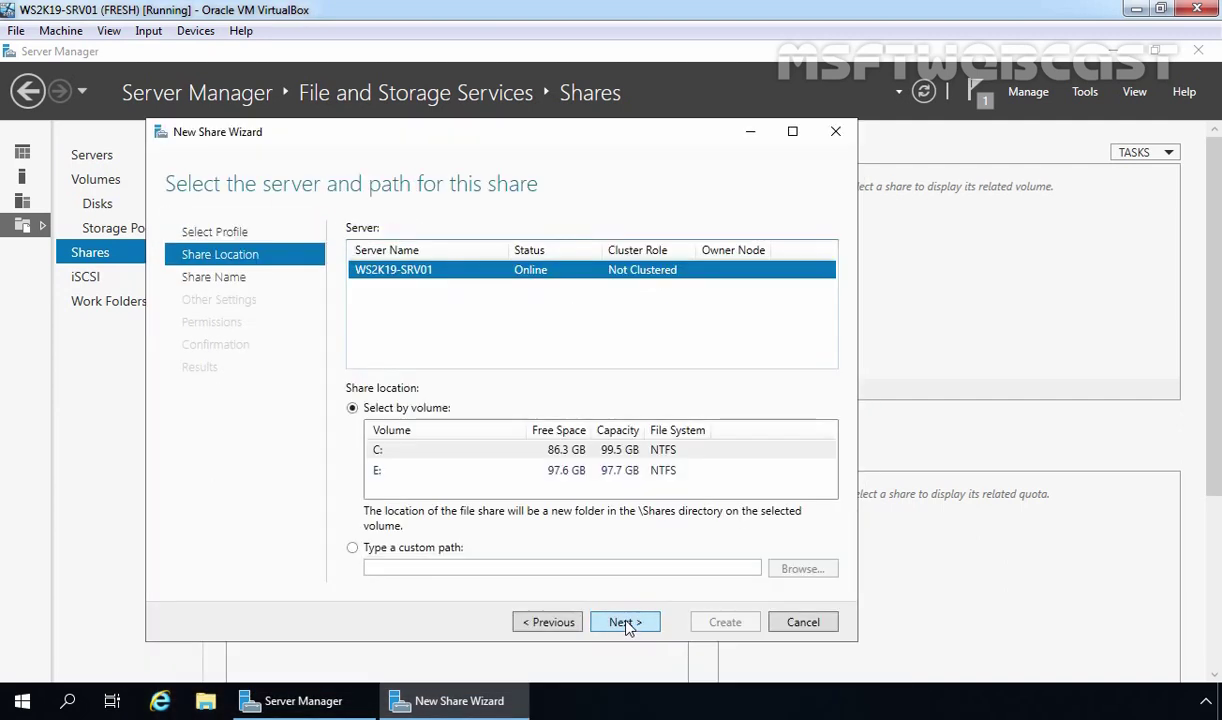
Use a custom path for the share location and create a folder named TestUsersdataCopy on New Volume (E:)
click(385, 548)
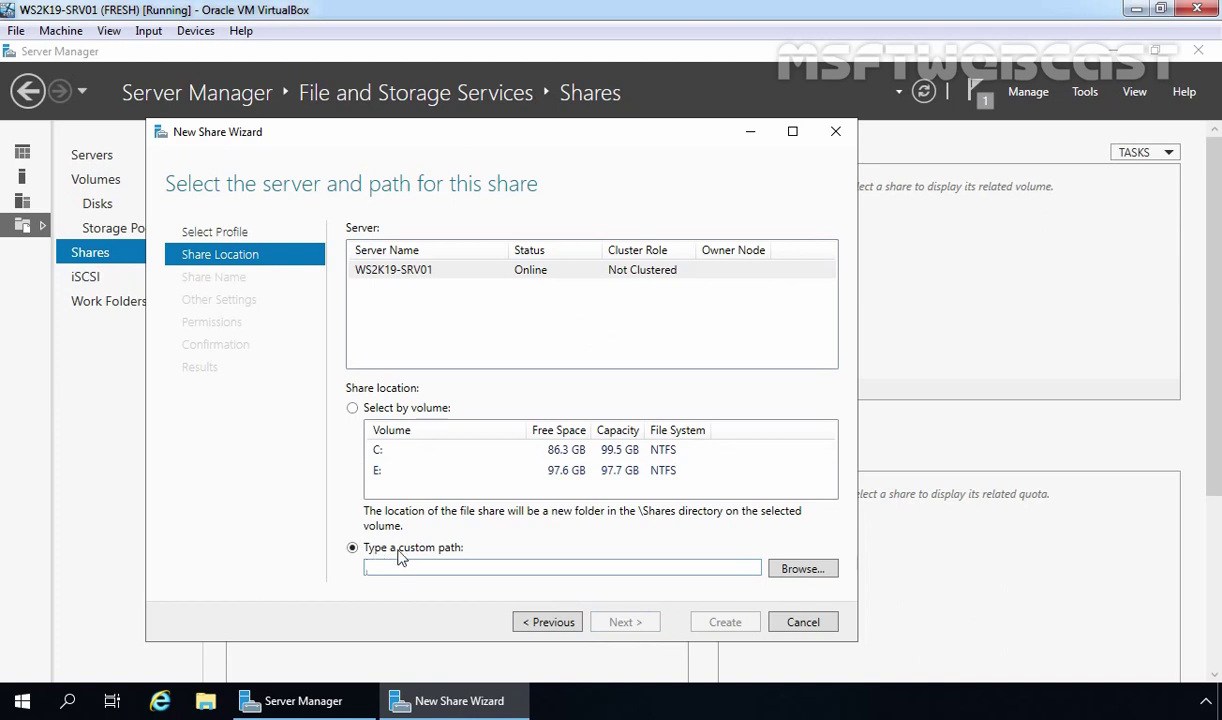
click(795, 567)
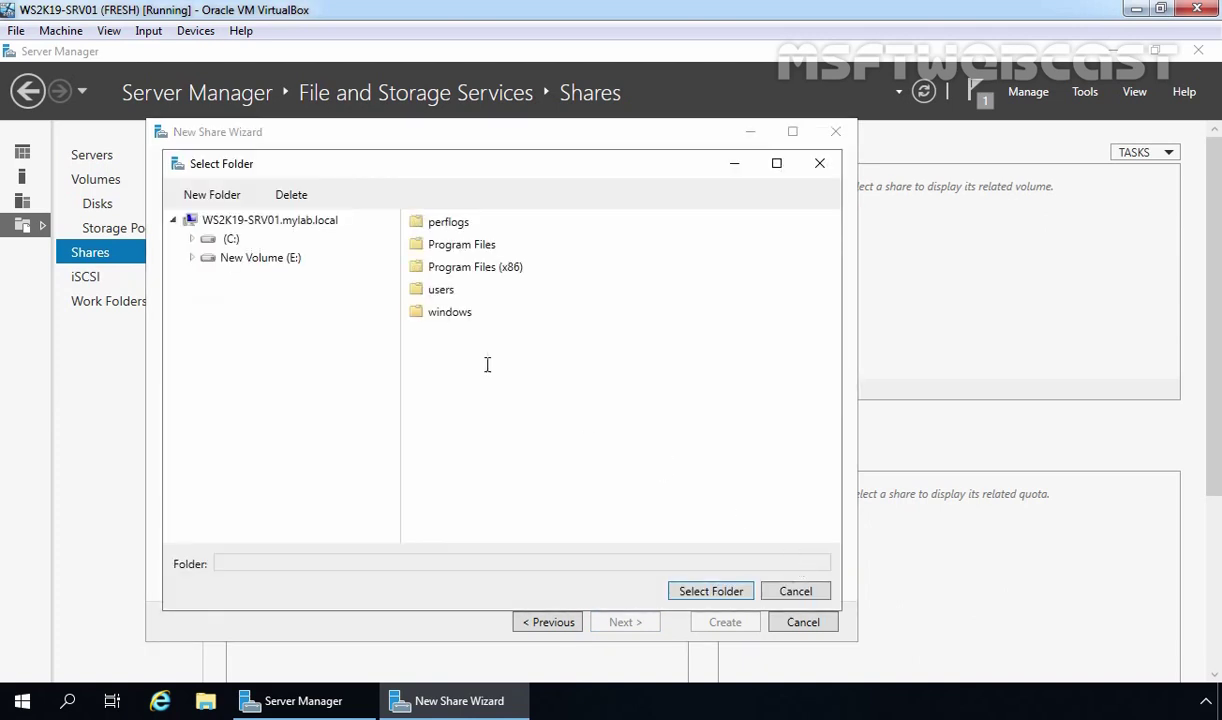
click(276, 262)
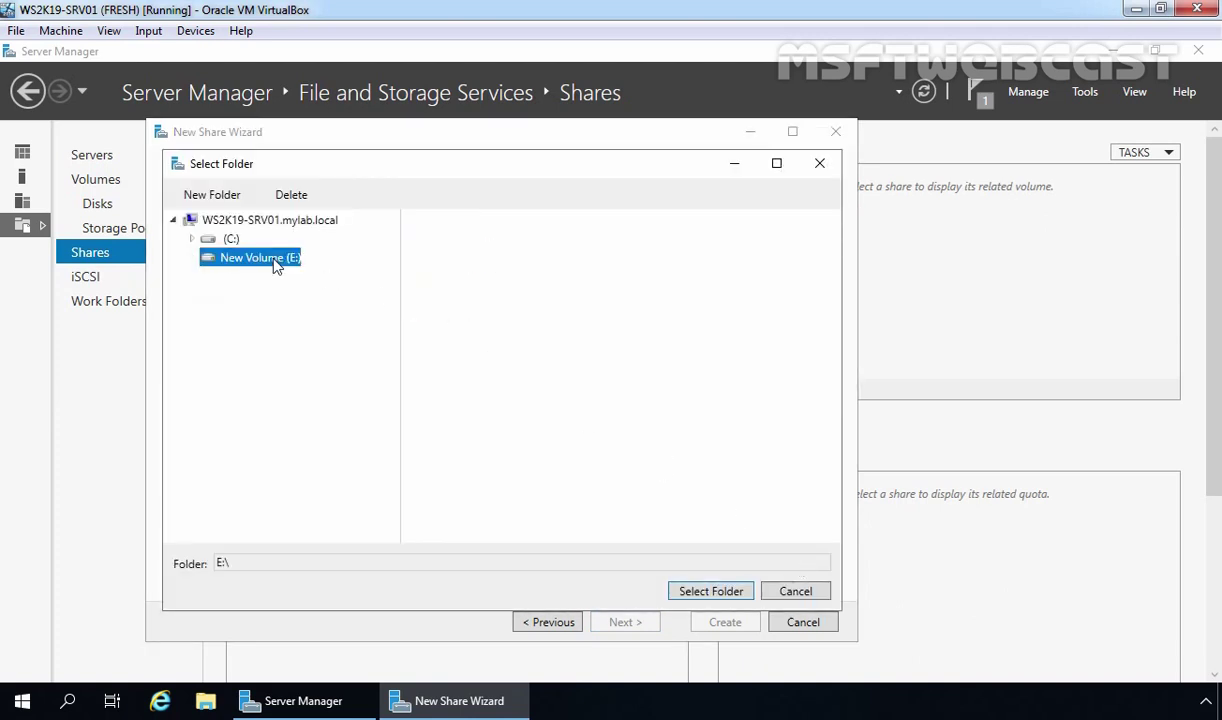
click(226, 203)
text(TestUsersdataCopy)
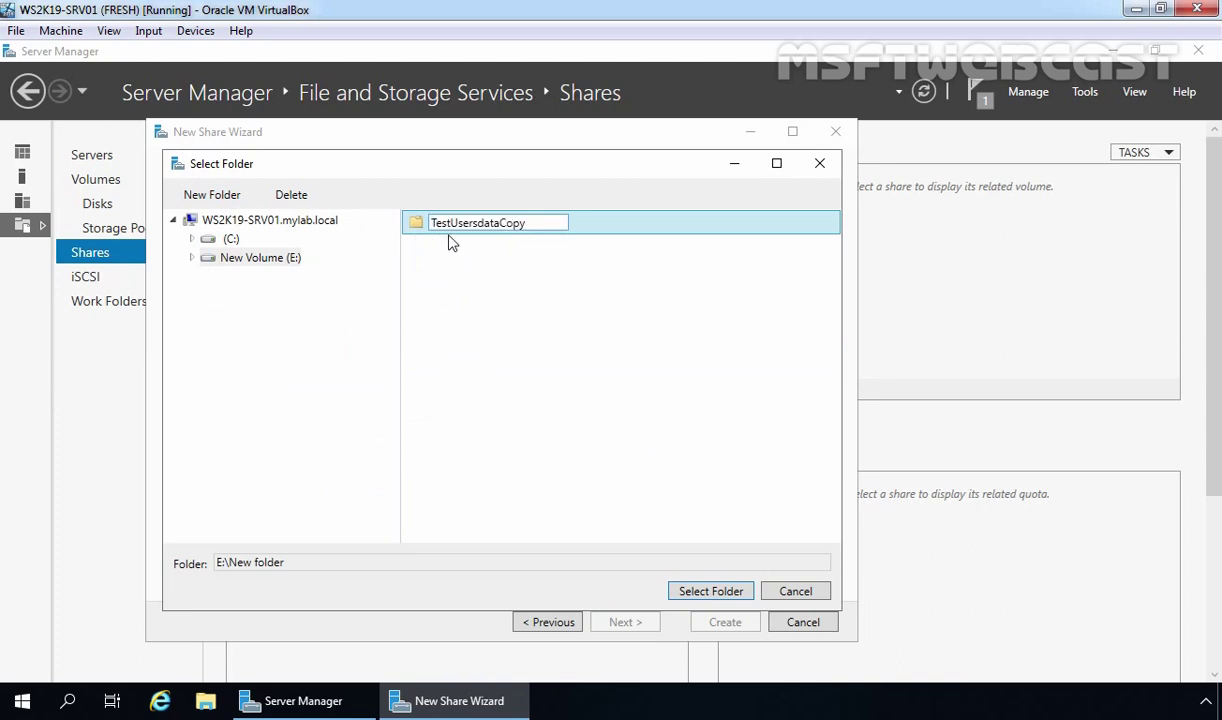
key(Return)
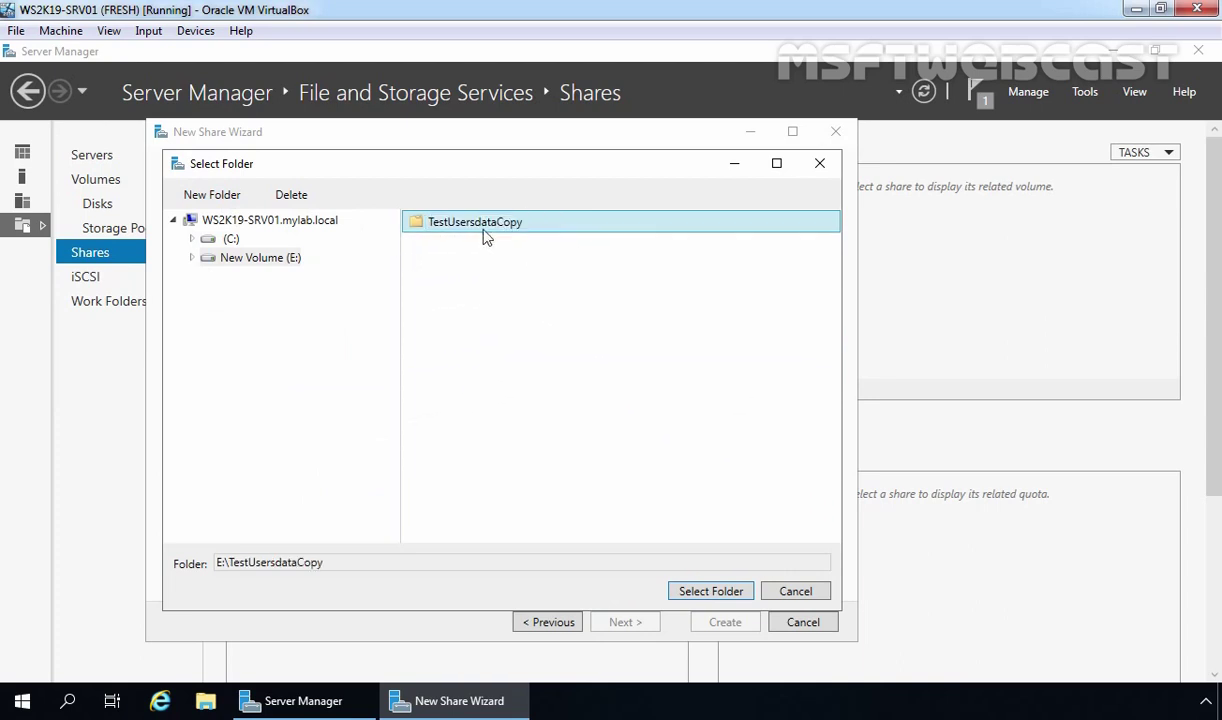
Use E:\TestUsersdataCopy as the share path, keep the suggested share name and enable access-based enumeration
click(712, 591)
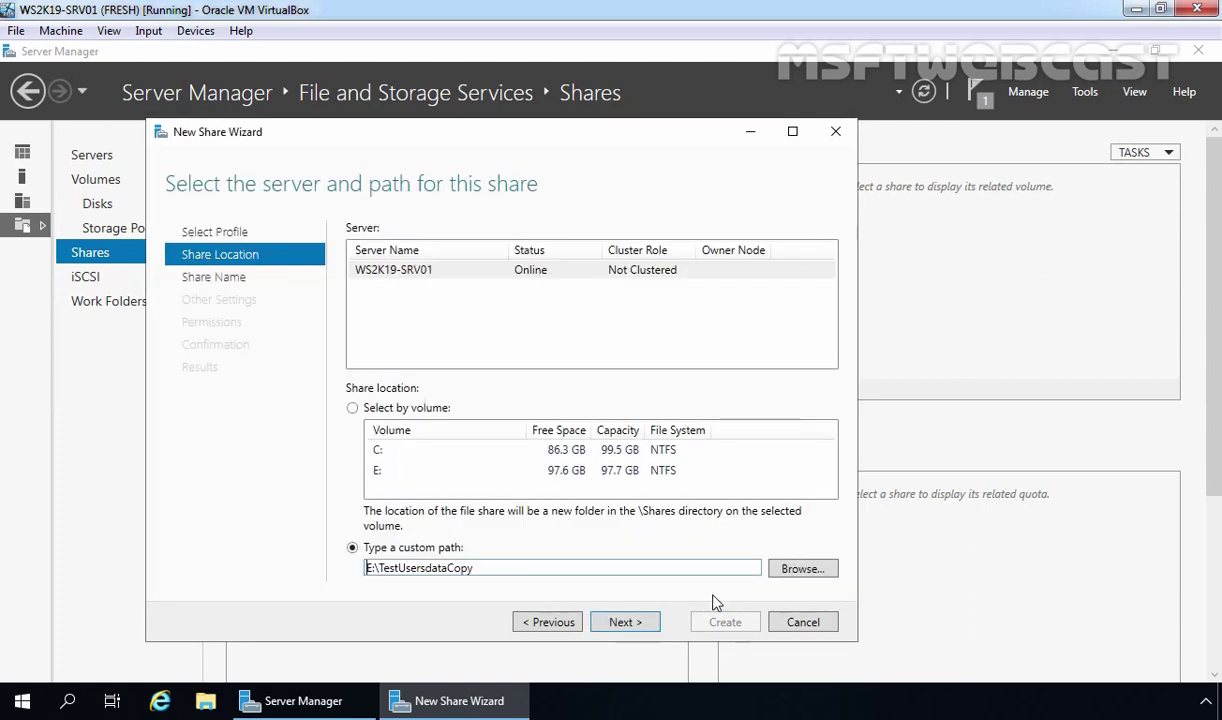
click(630, 624)
click(625, 622)
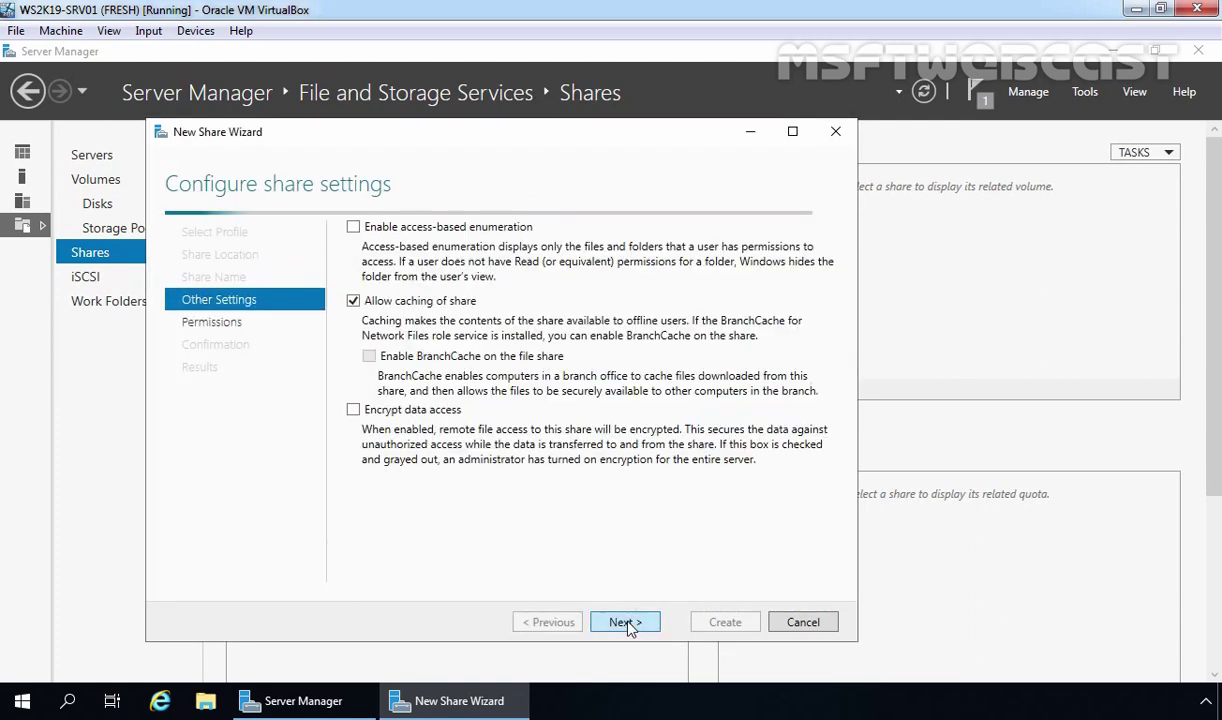
click(355, 229)
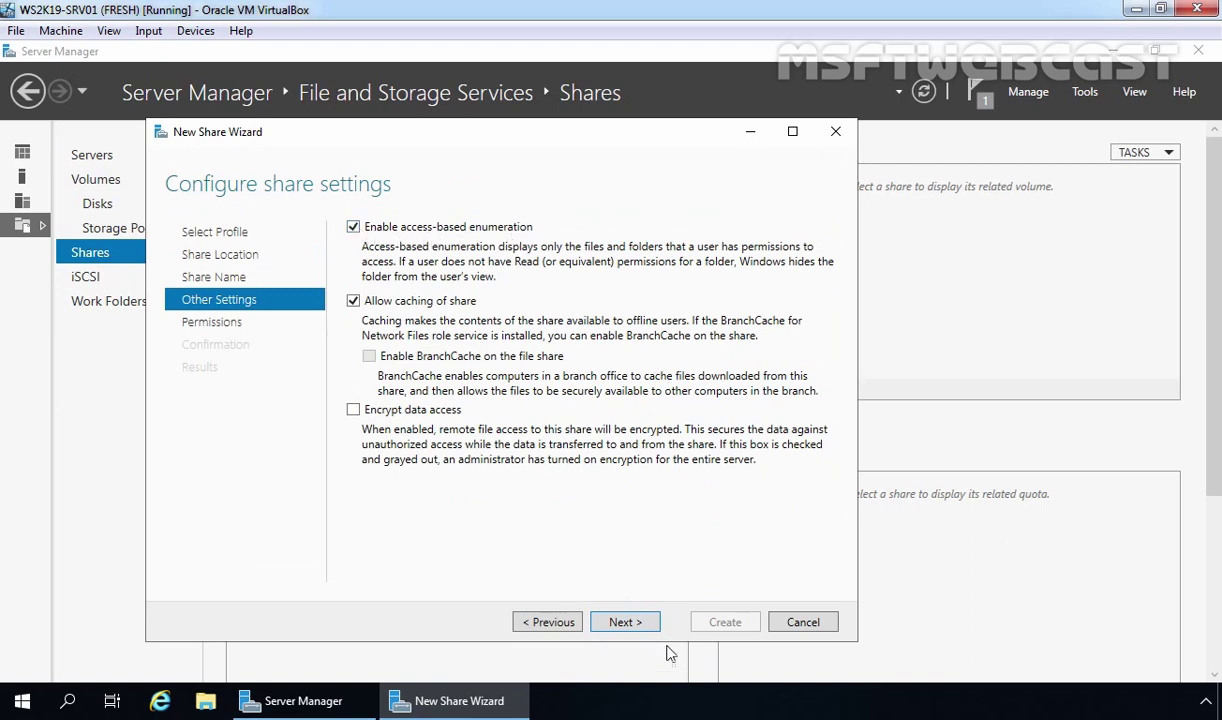
click(624, 622)
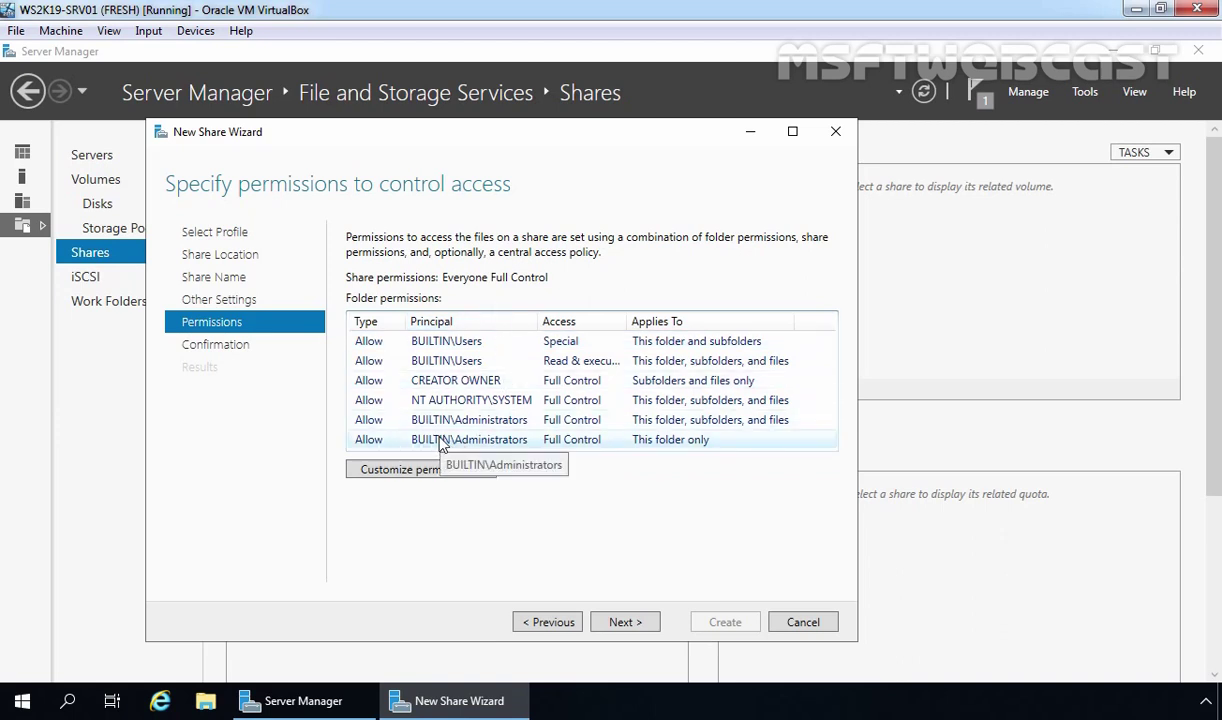
Keep the default permissions, create the TestUsersdataCopy share on WS2K19-SRV01 and close the wizard
click(628, 626)
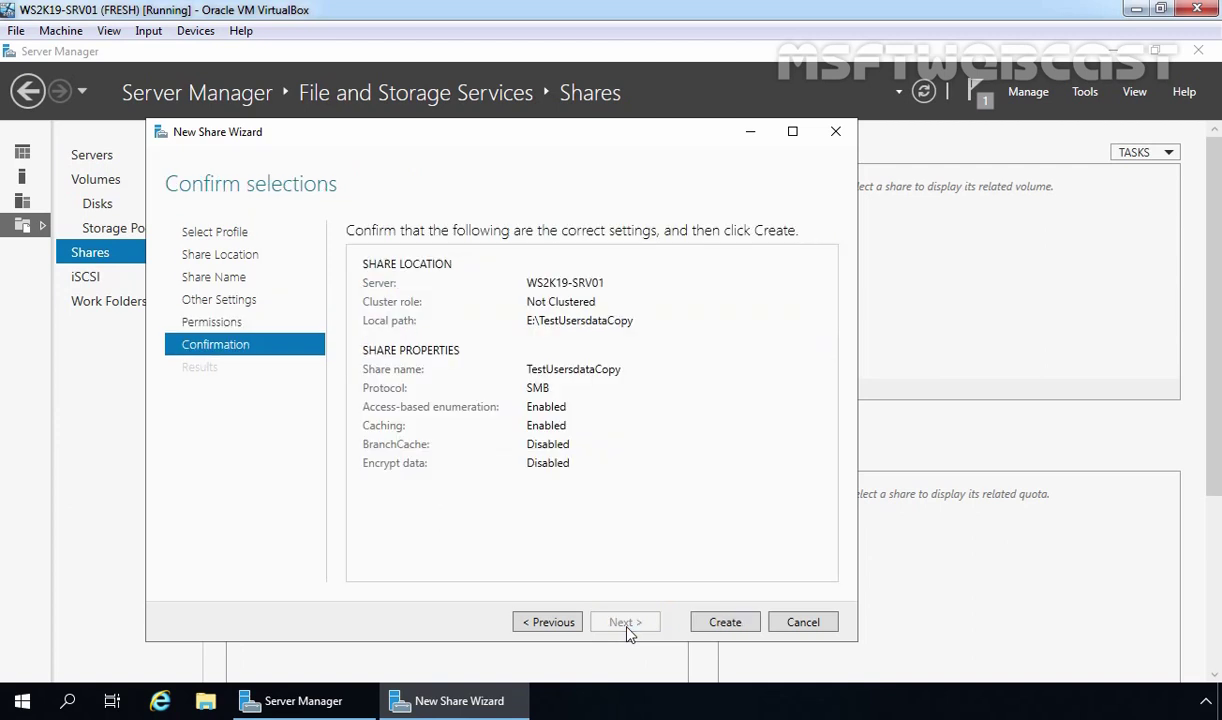
click(725, 624)
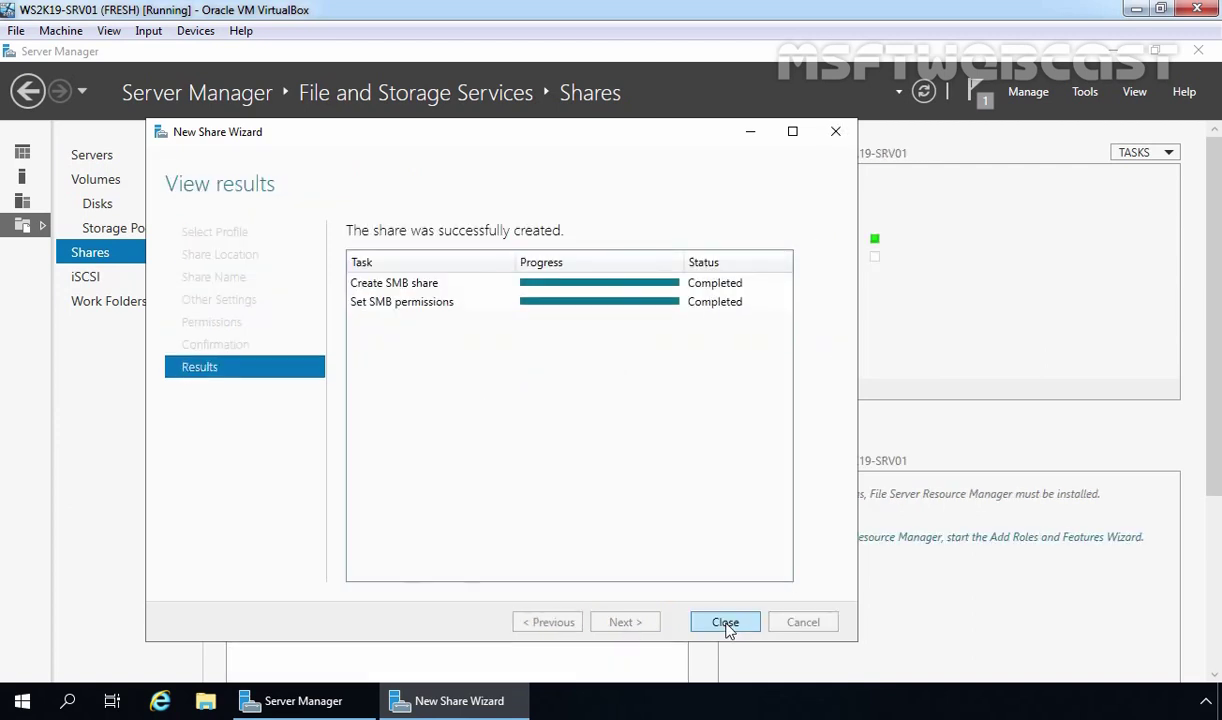
click(725, 622)
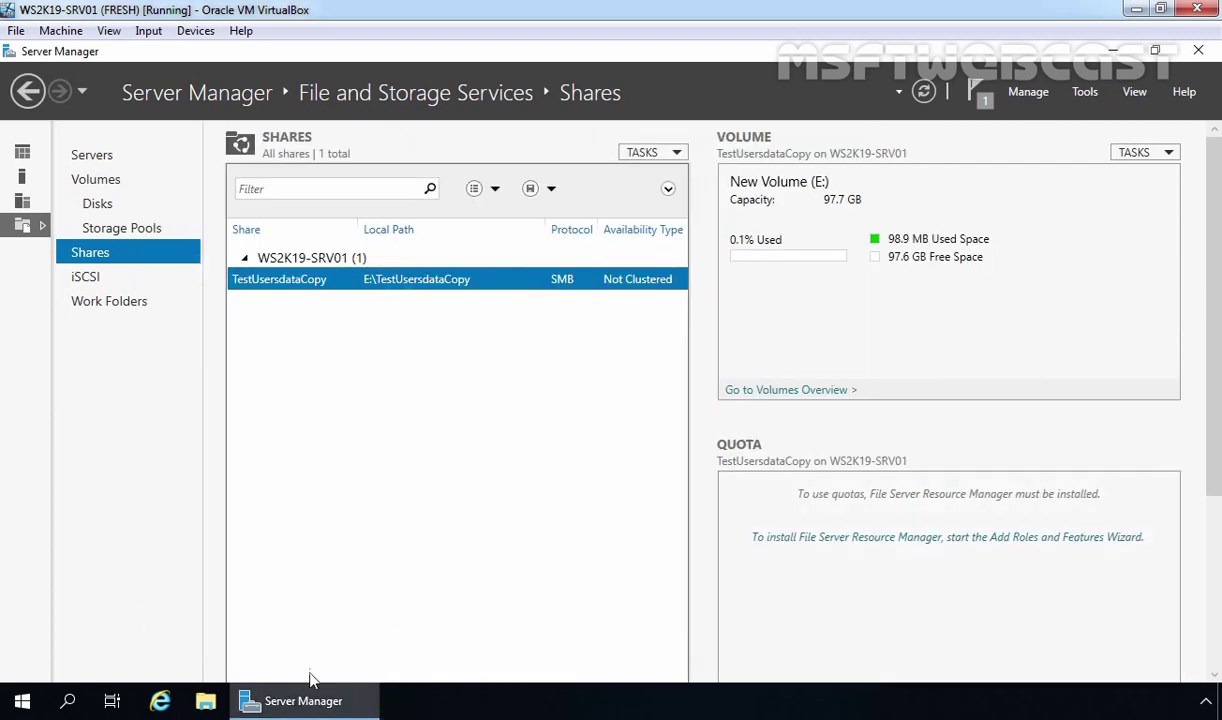
Switch to File Explorer and open the properties of the TestUsersdataCopy folder on New Volume (E:)
click(206, 703)
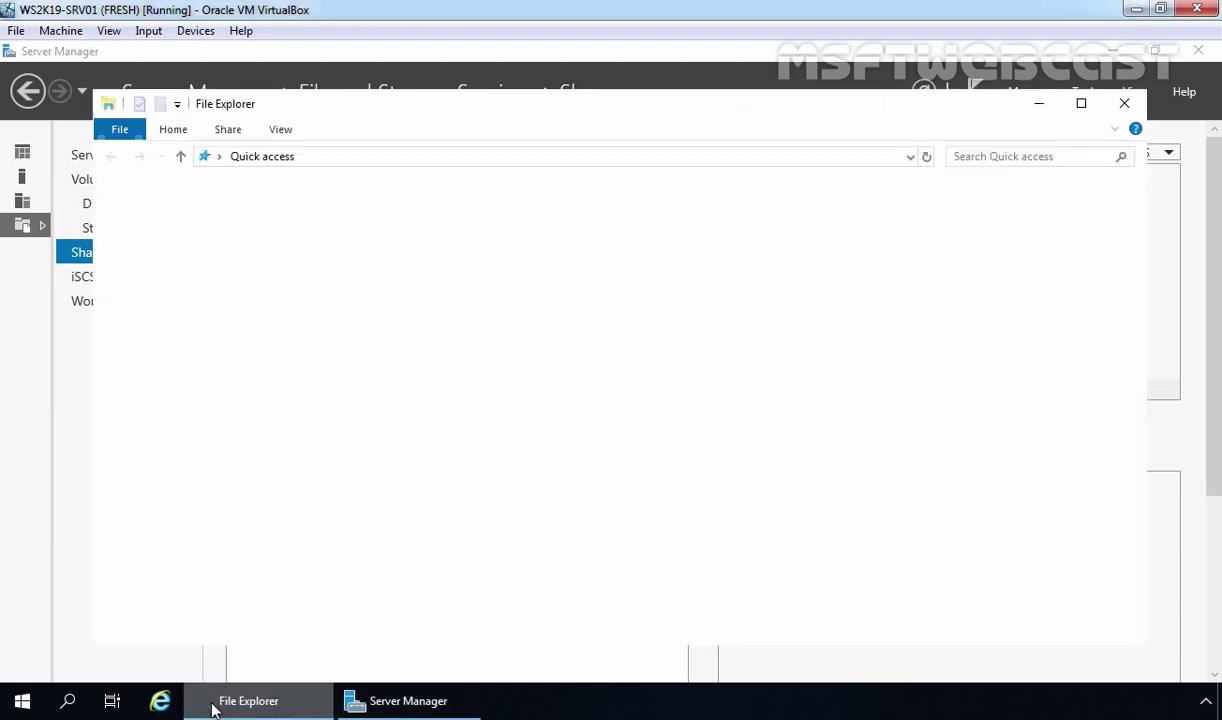
click(157, 324)
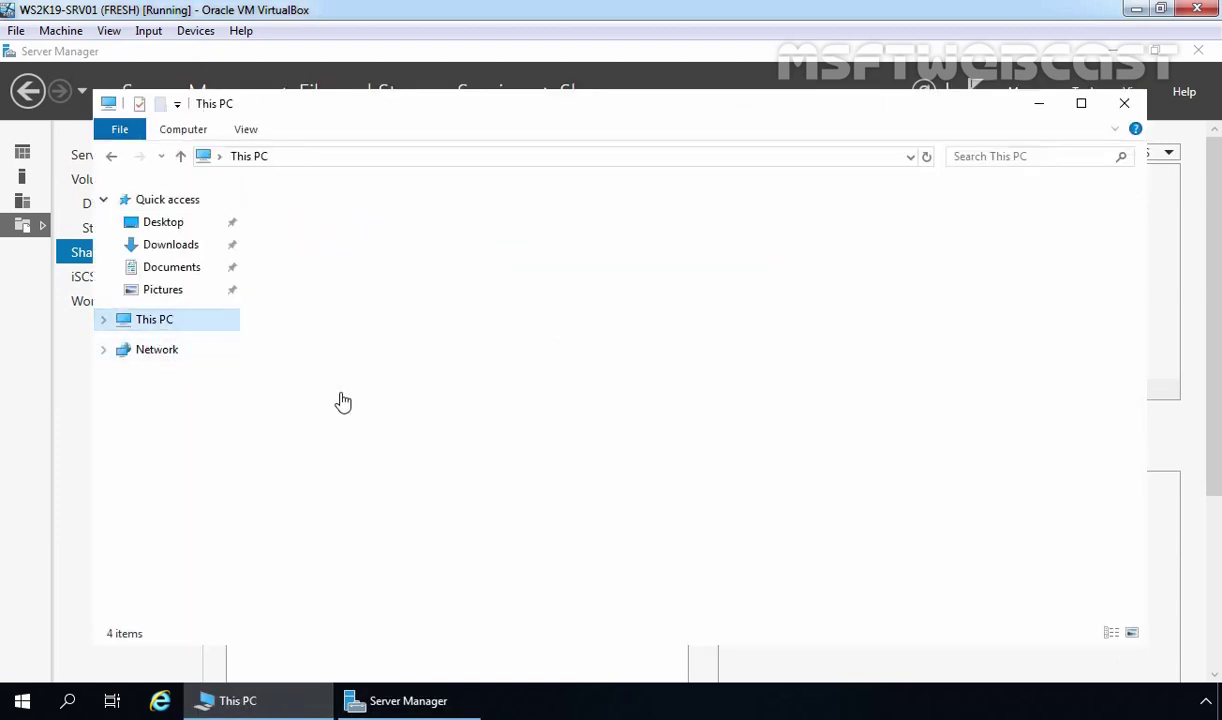
double_click(820, 405)
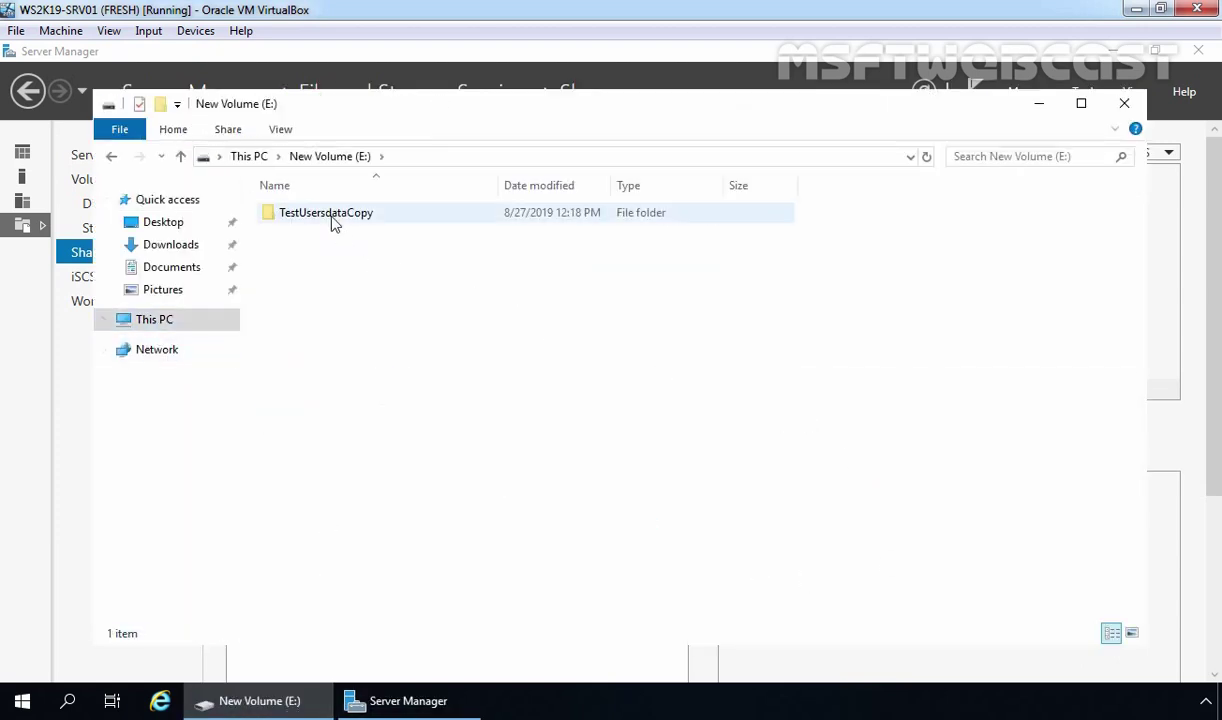
click(333, 220)
right_click(332, 214)
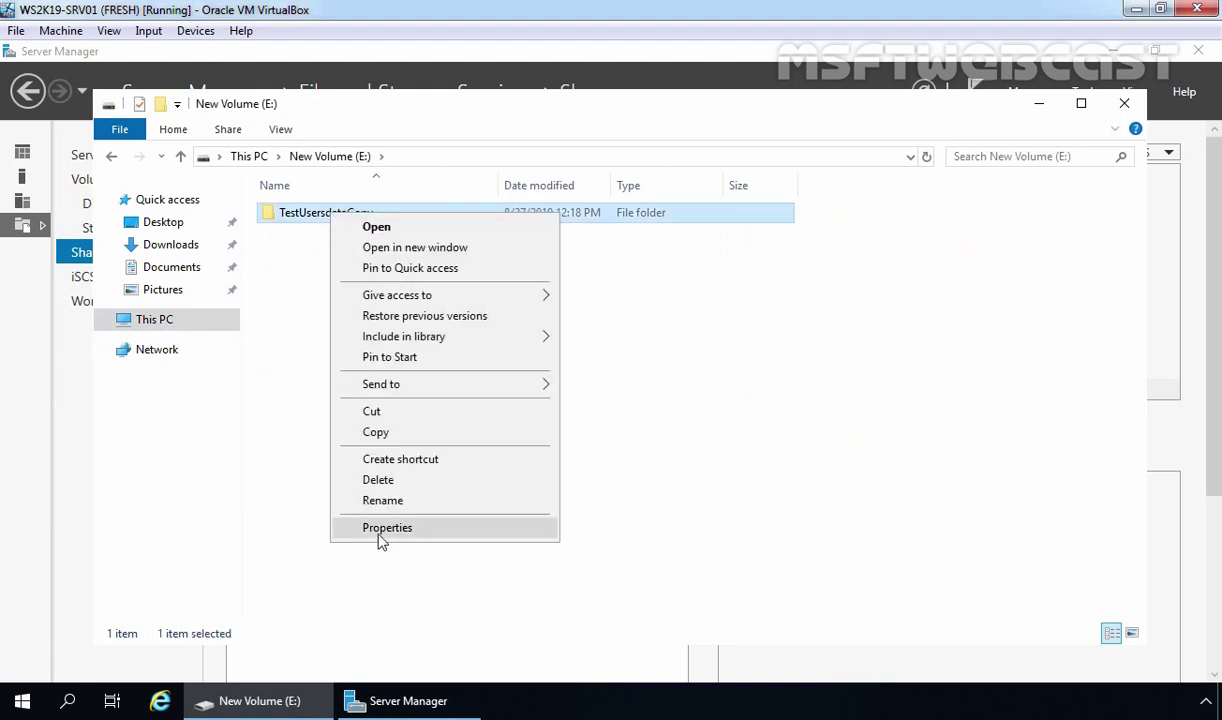
click(383, 528)
Examine the TestUsersdataCopy folder's advanced sharing settings and share permissions
click(413, 259)
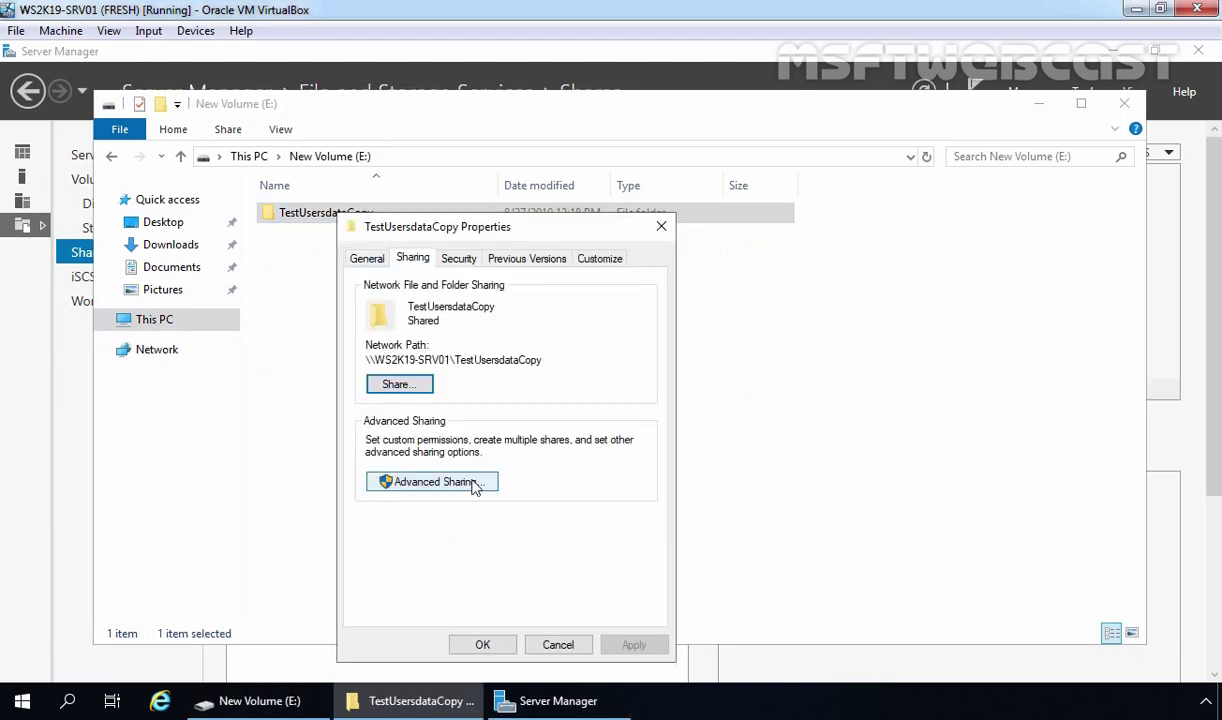
click(443, 465)
click(418, 512)
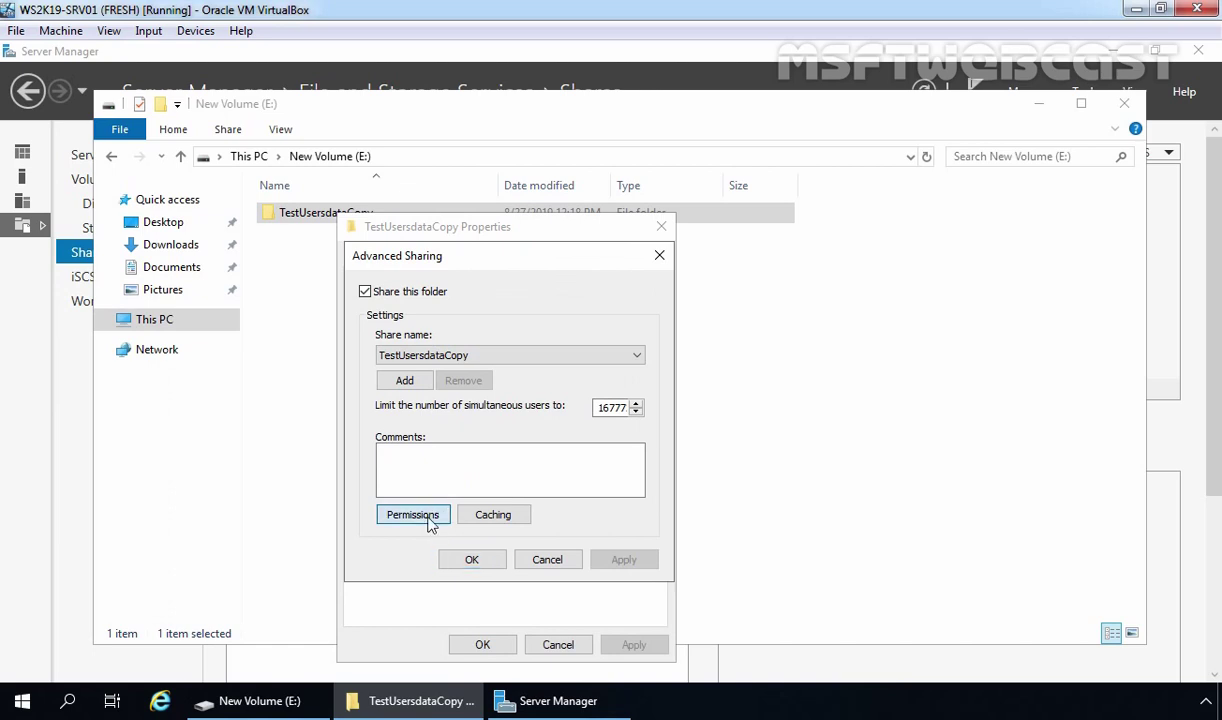
click(490, 656)
click(447, 548)
Review the folder's advanced security permissions, close its properties and look inside the TestUsersdataCopy folder
click(457, 259)
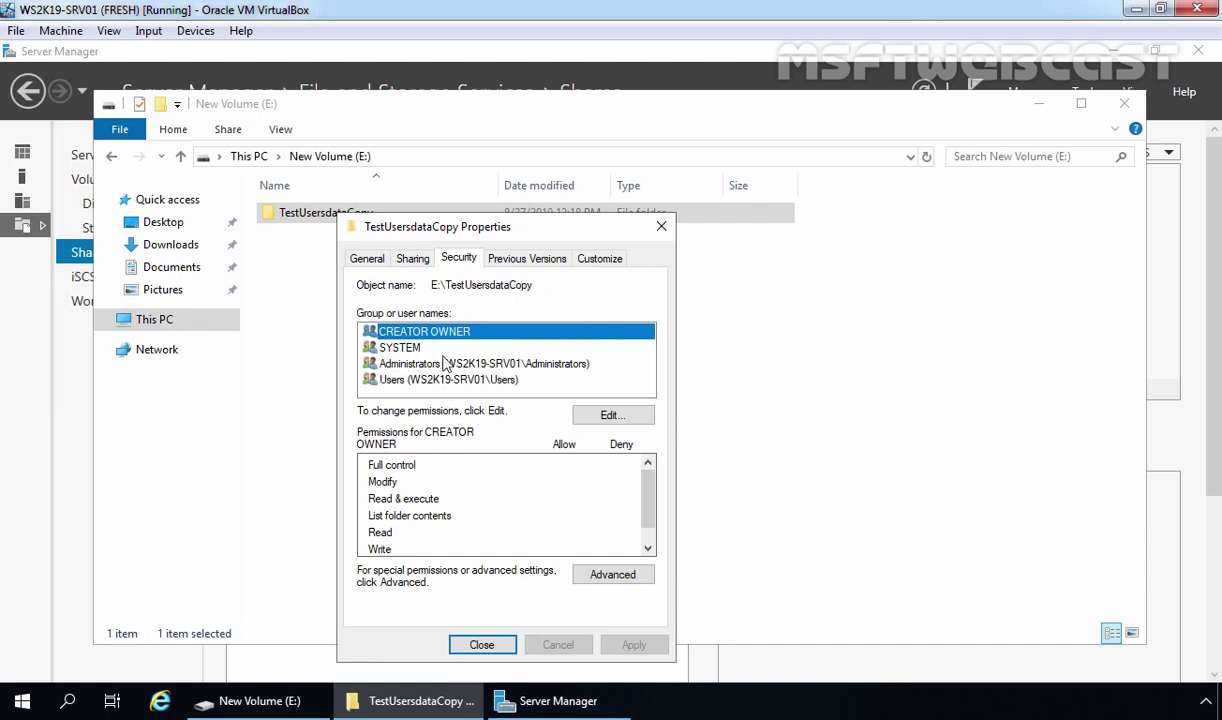
click(612, 576)
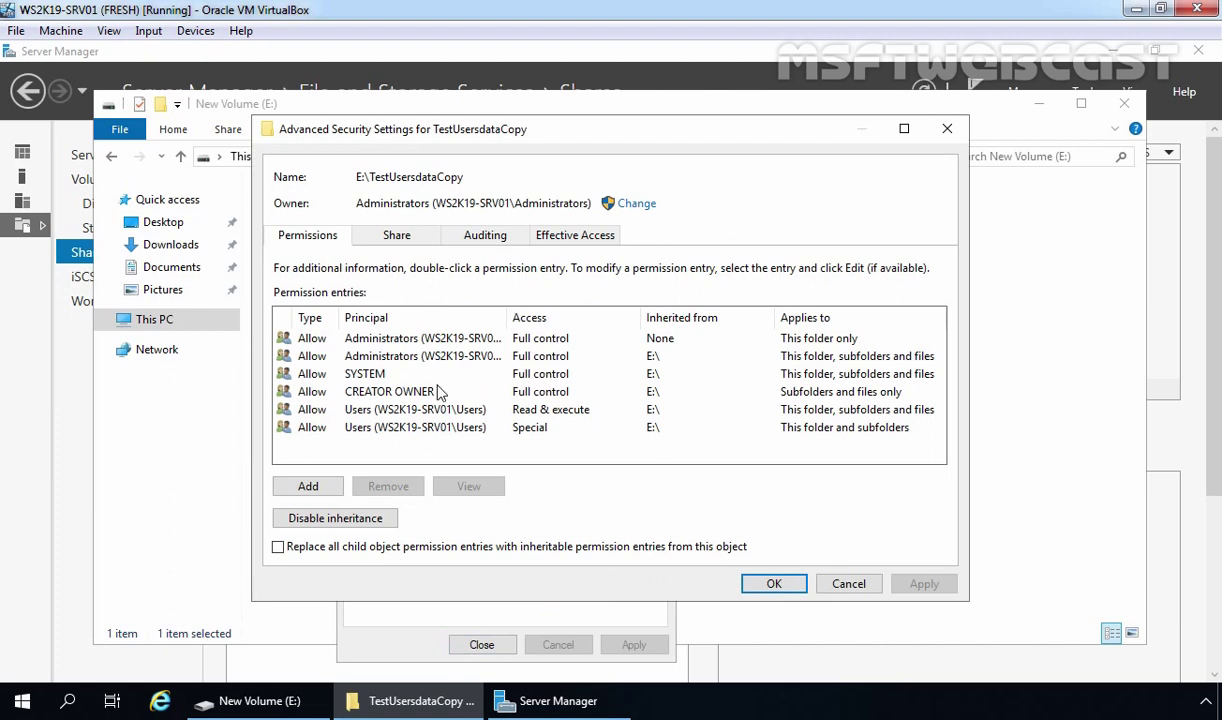
click(774, 583)
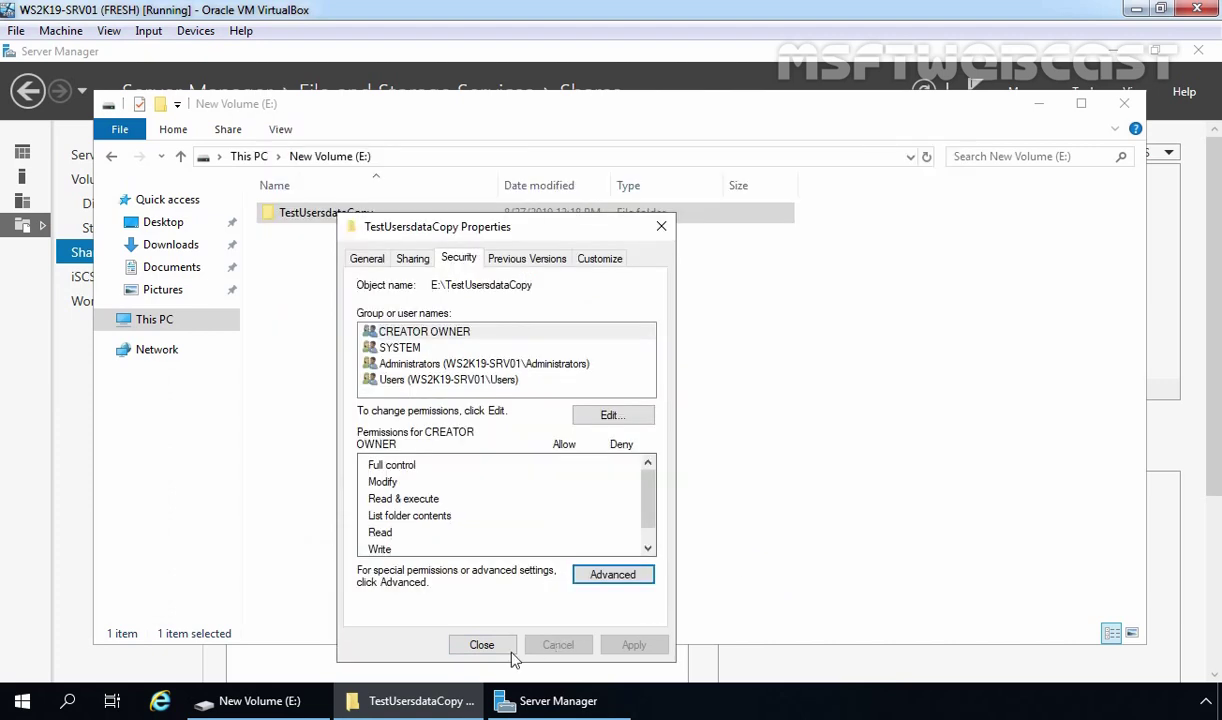
click(505, 645)
double_click(300, 216)
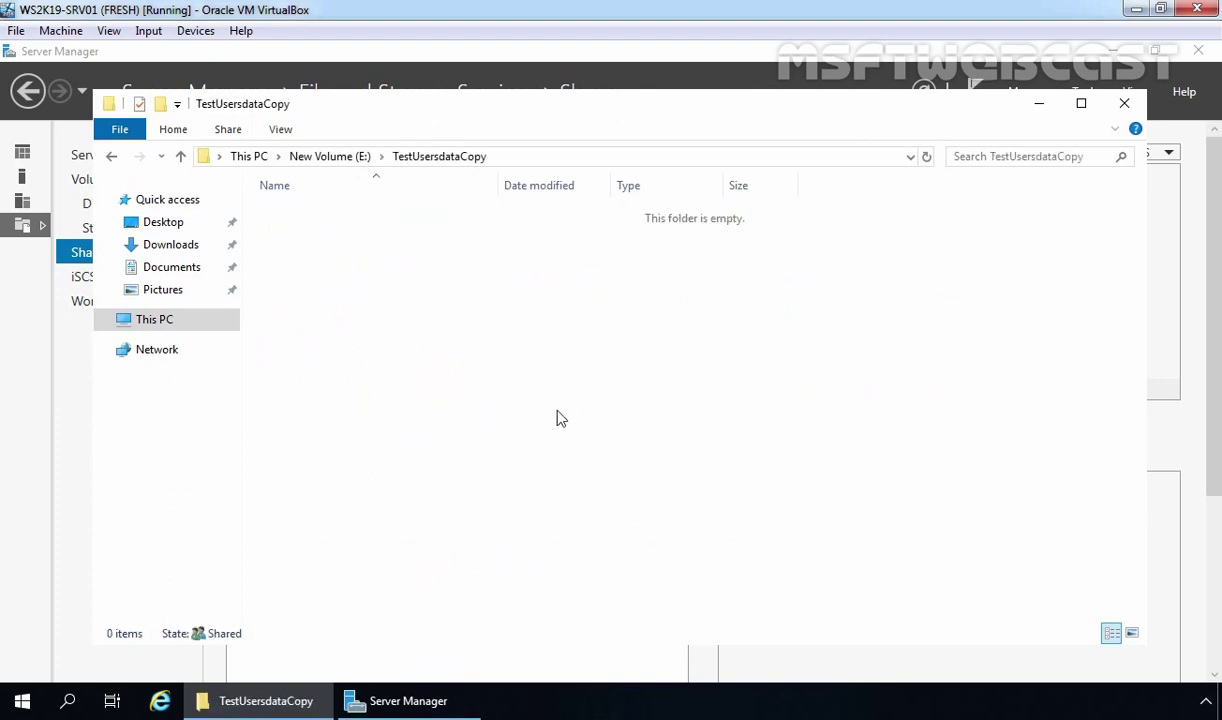
drag(640, 444, 330, 210)
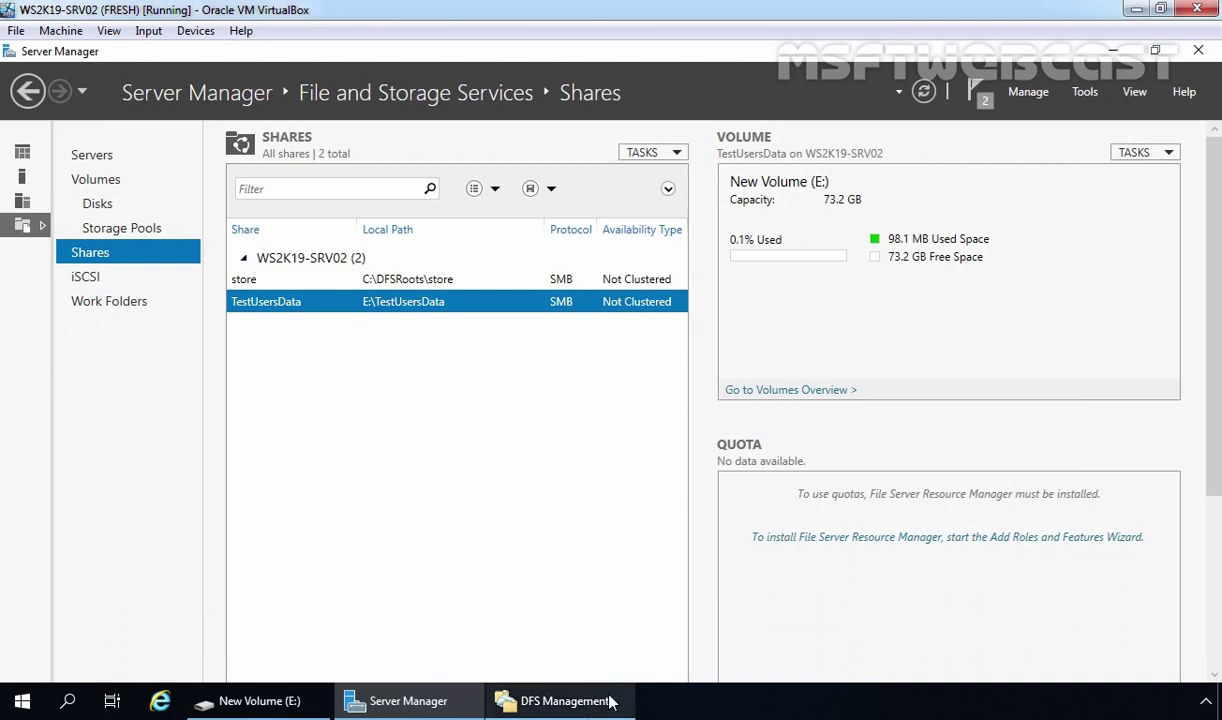
Switch to DFS Management on WS2K19-SRV02 and examine the Replication node and the folder targets of TestData
click(552, 700)
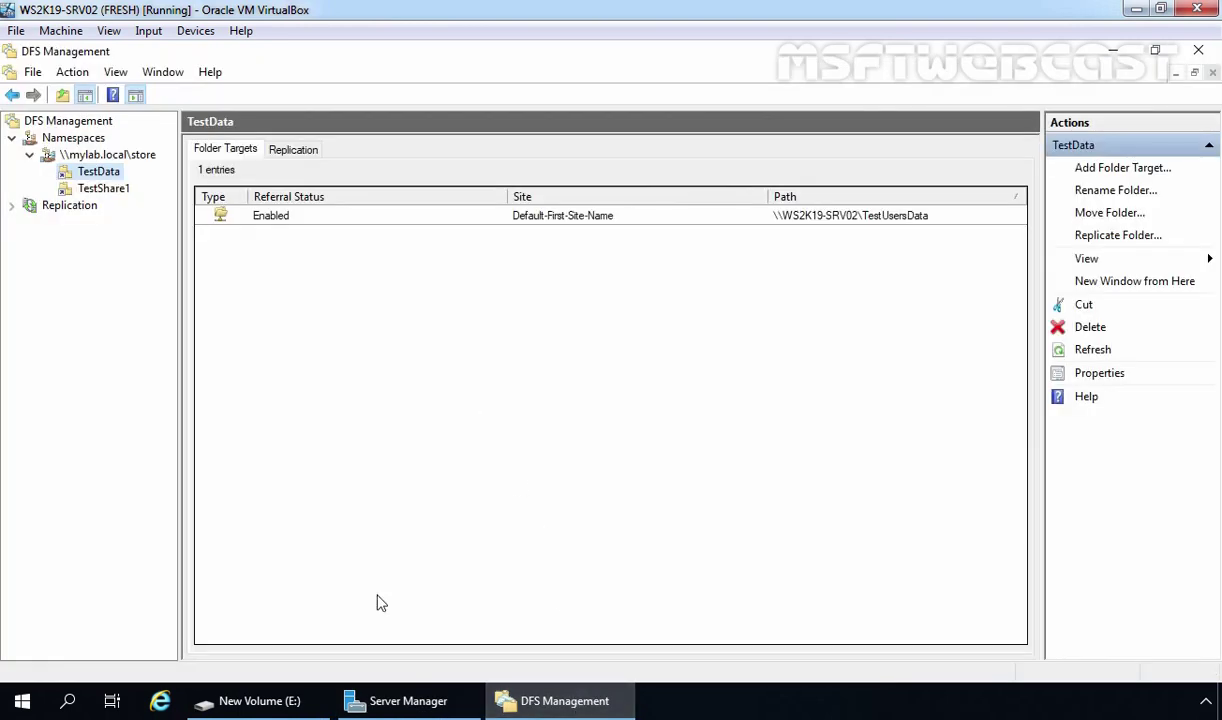
right_click(103, 178)
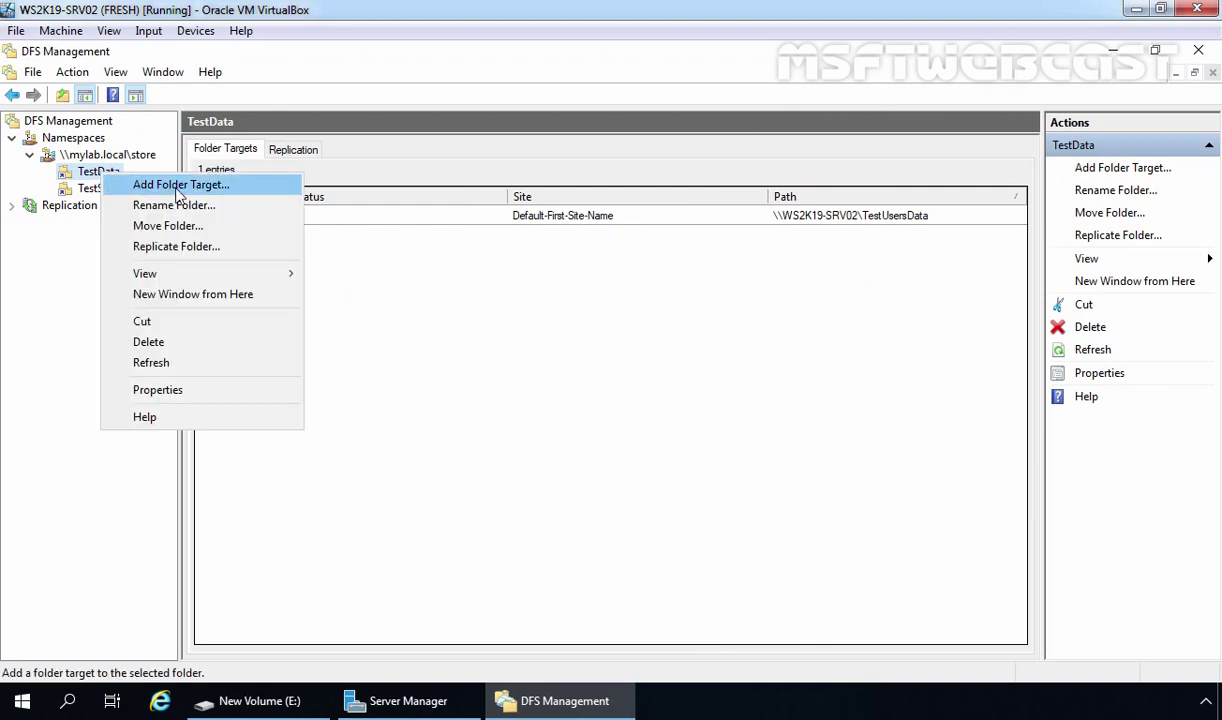
click(532, 455)
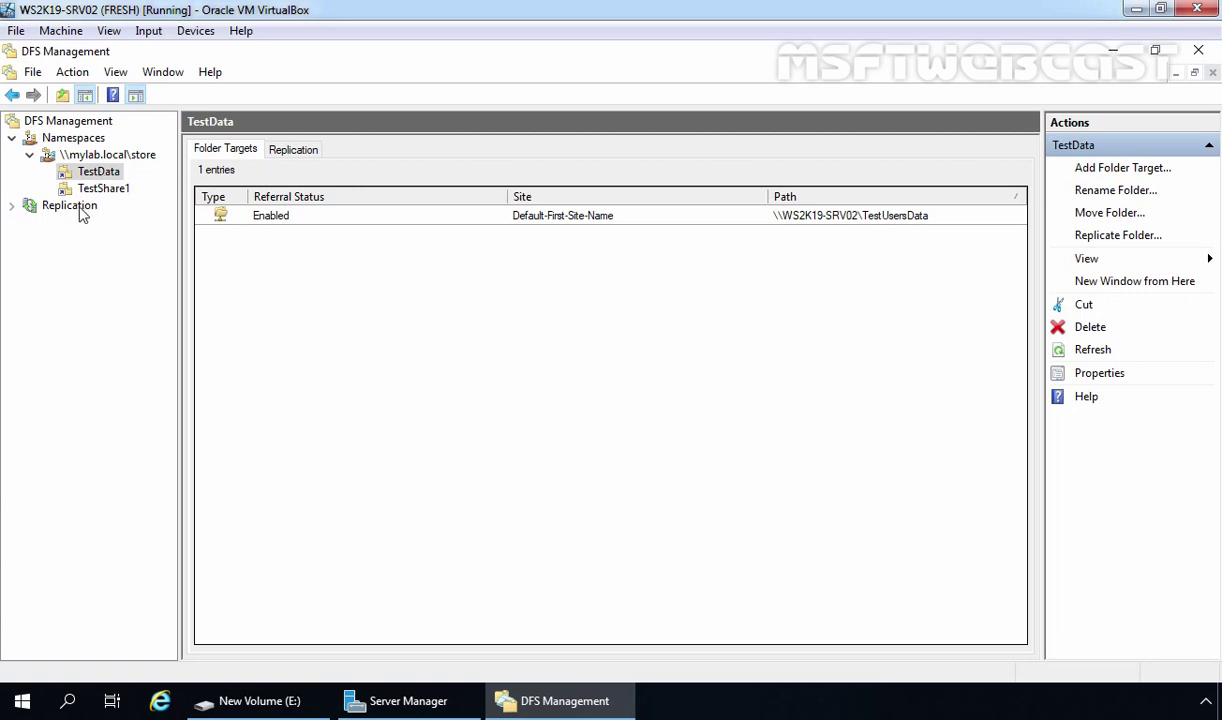
click(80, 208)
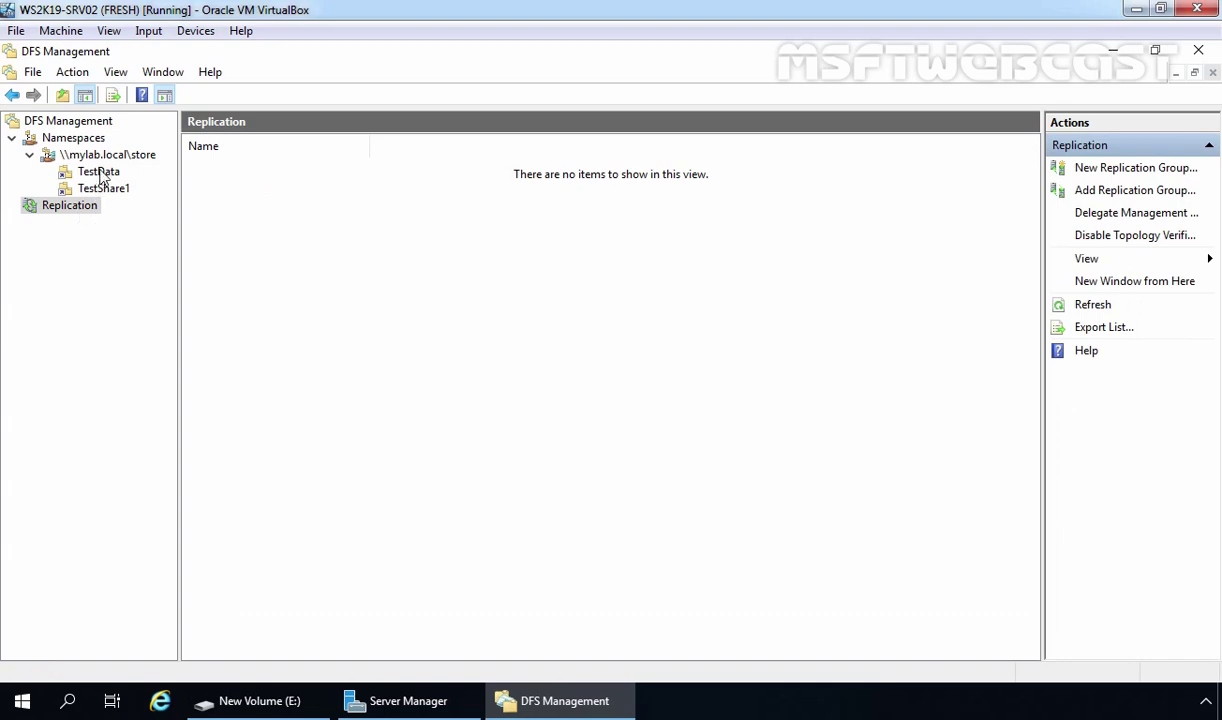
click(99, 173)
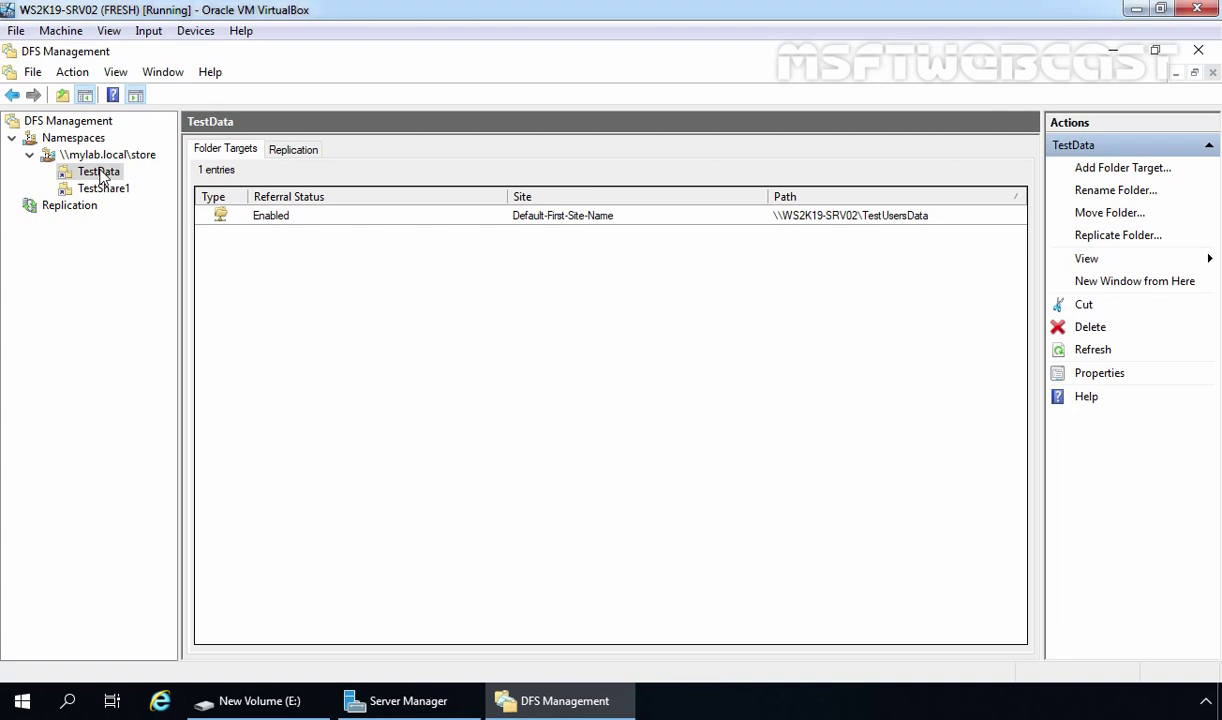
Start a new folder target for TestData and browse for its shared folder on server WS2K19-SRV01
right_click(103, 178)
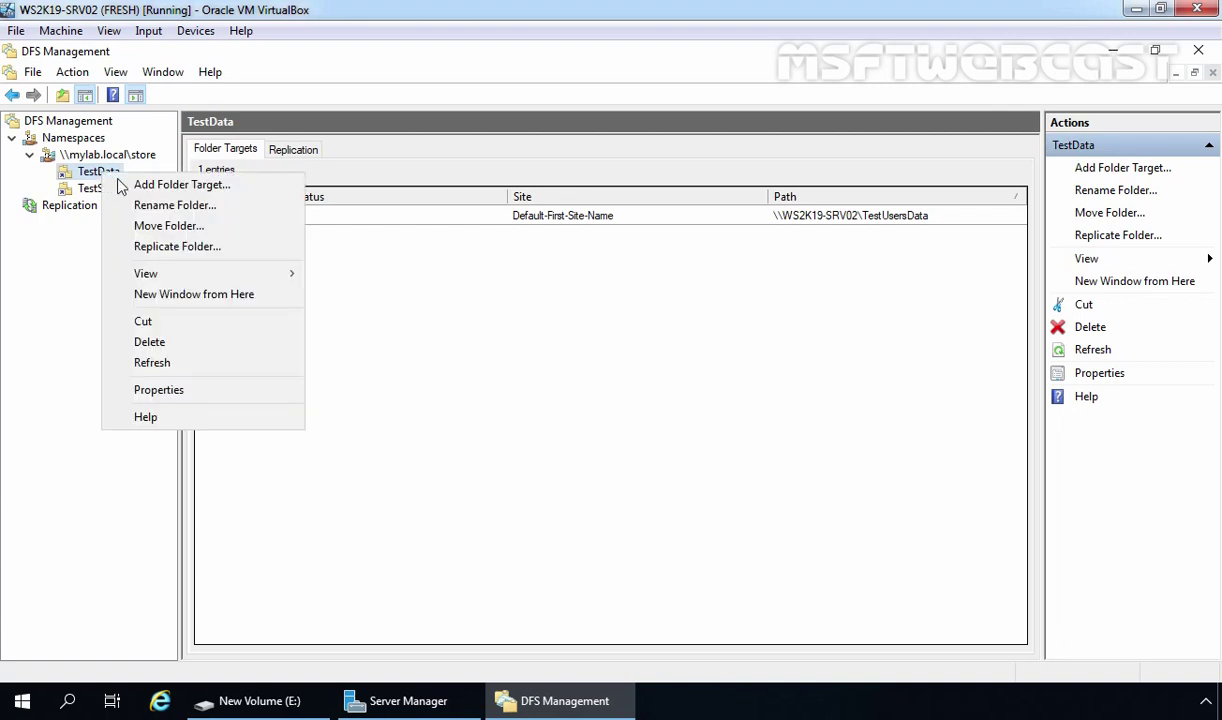
click(218, 192)
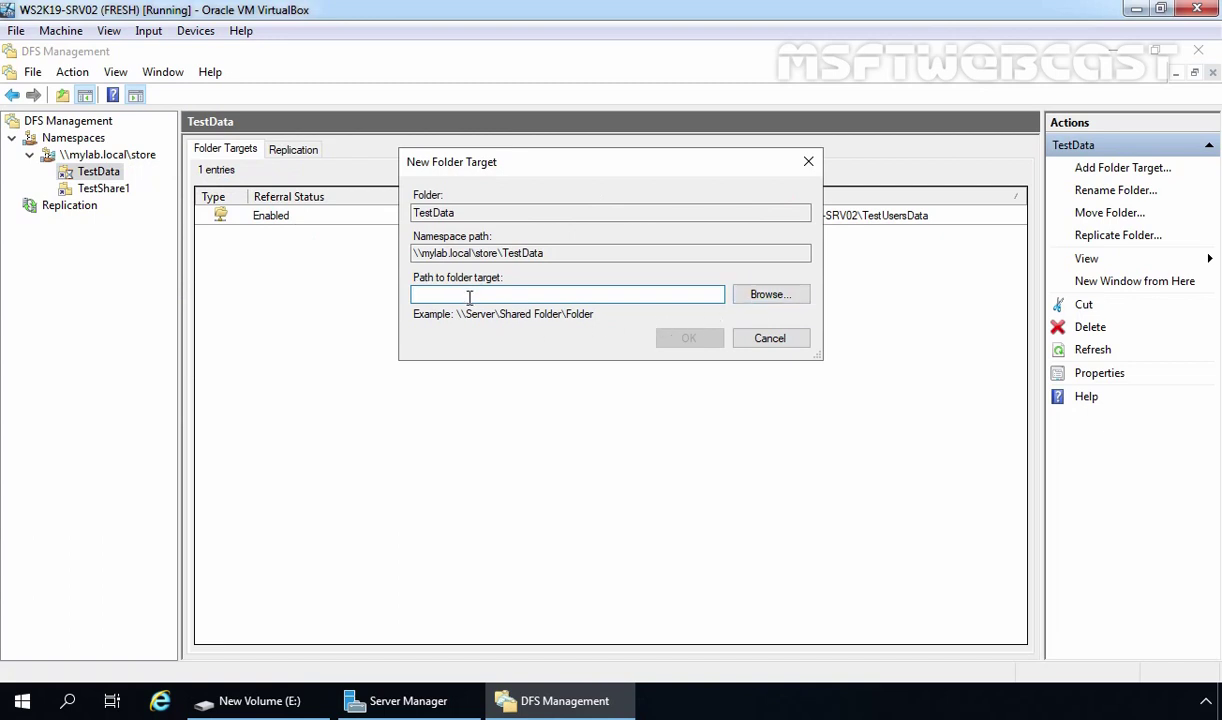
click(748, 291)
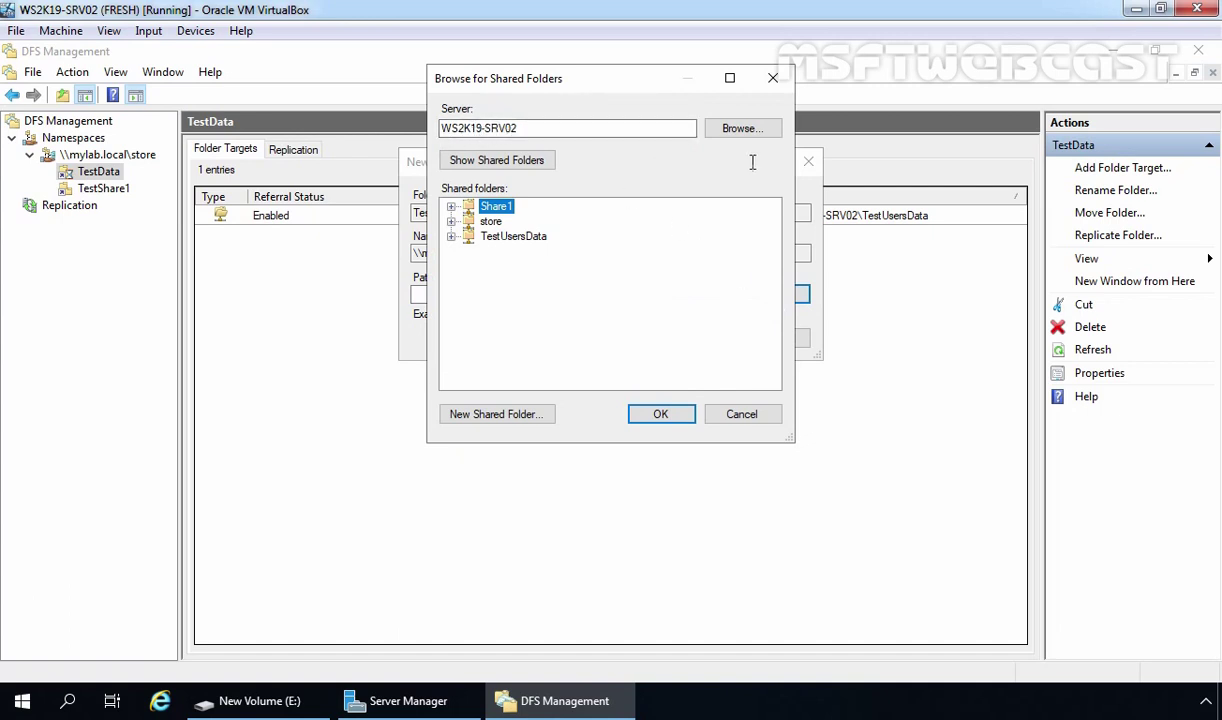
click(745, 131)
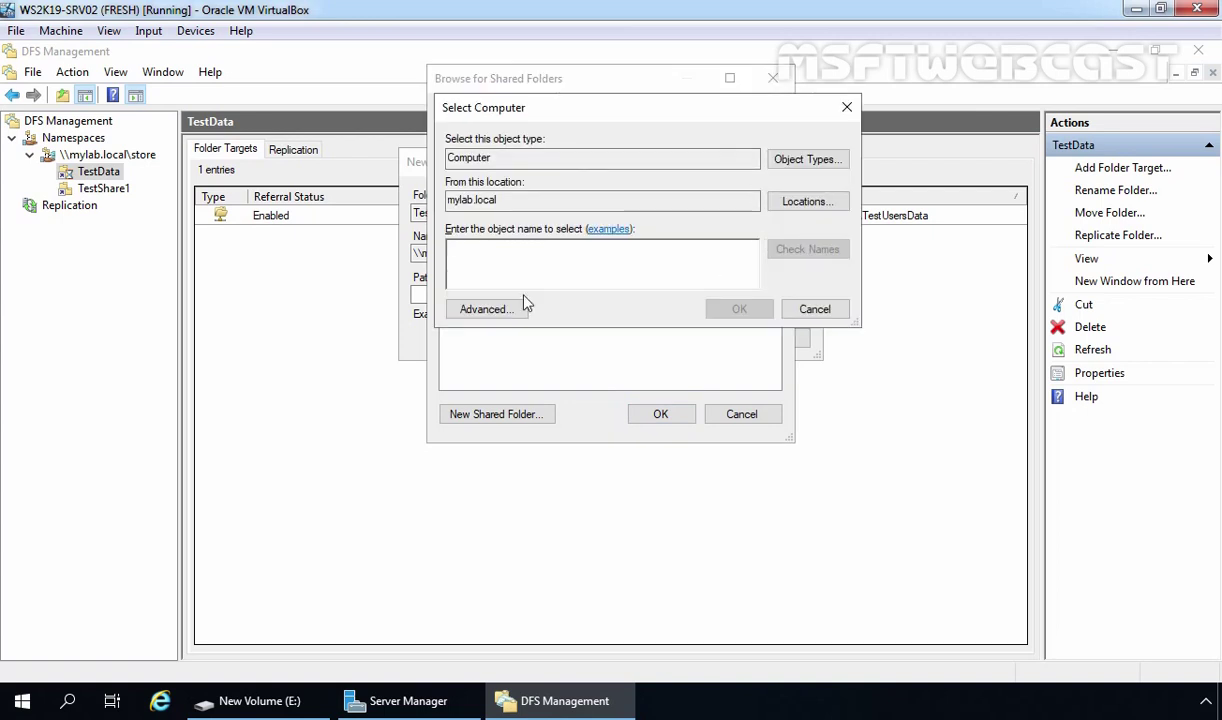
click(490, 308)
click(876, 313)
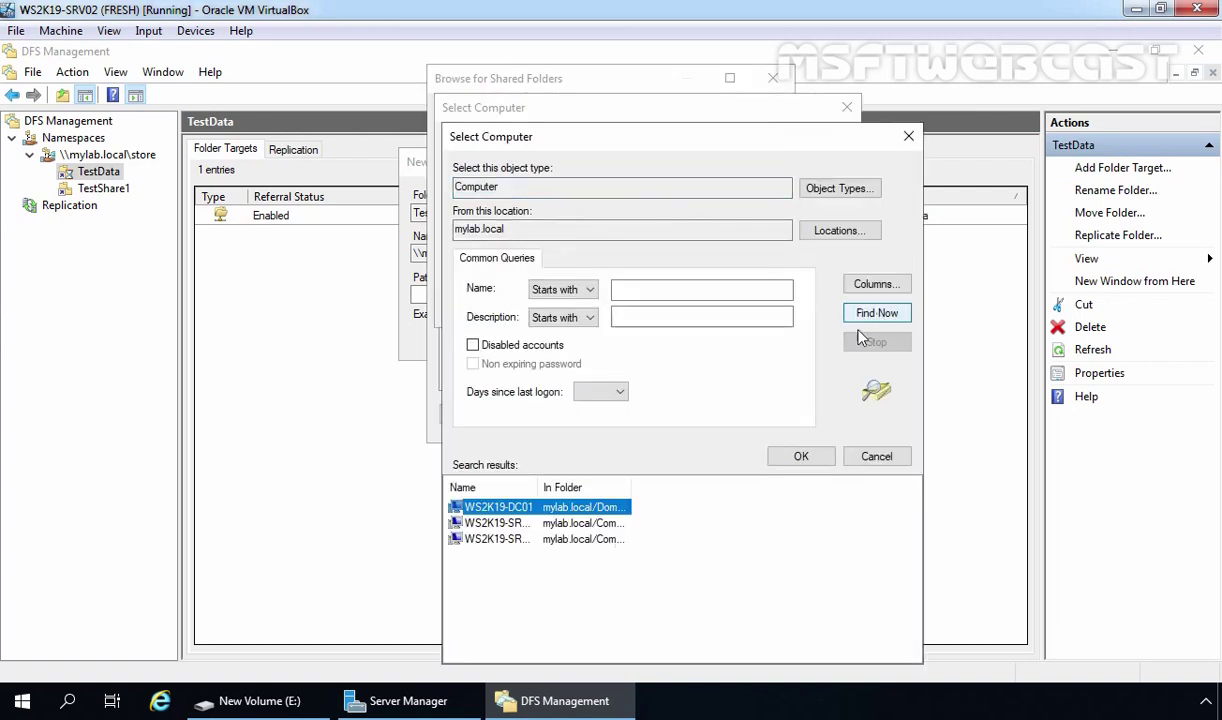
double_click(497, 523)
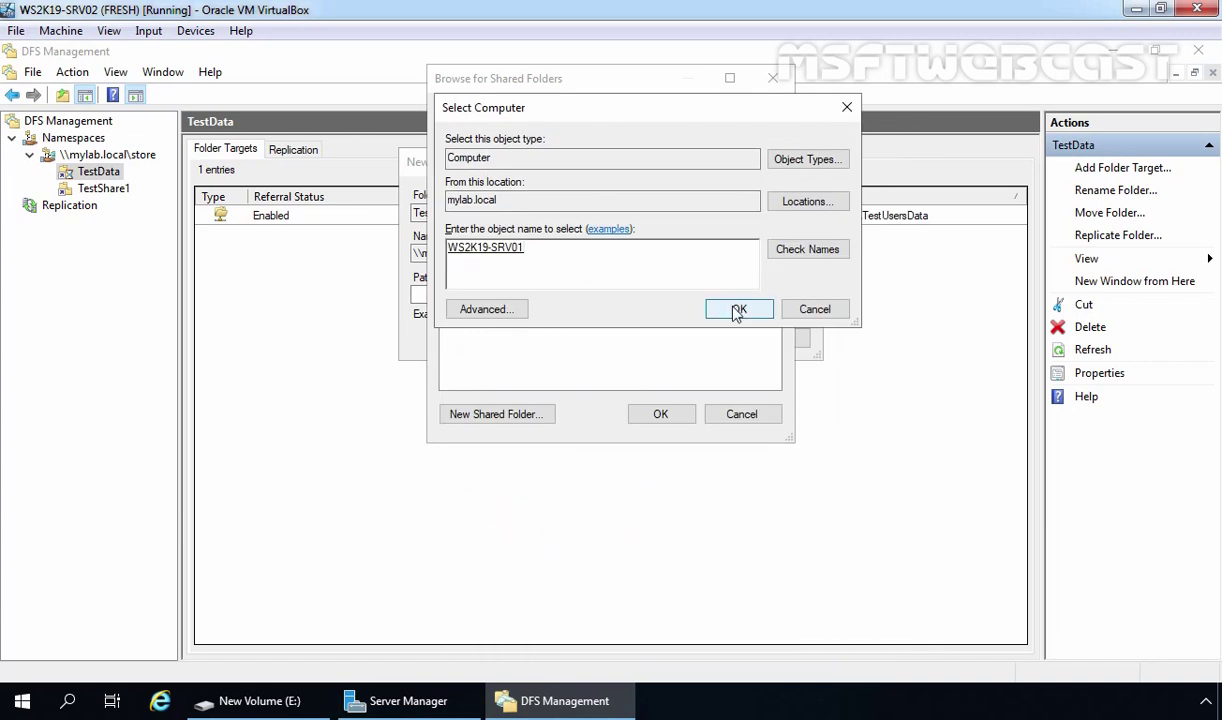
click(737, 312)
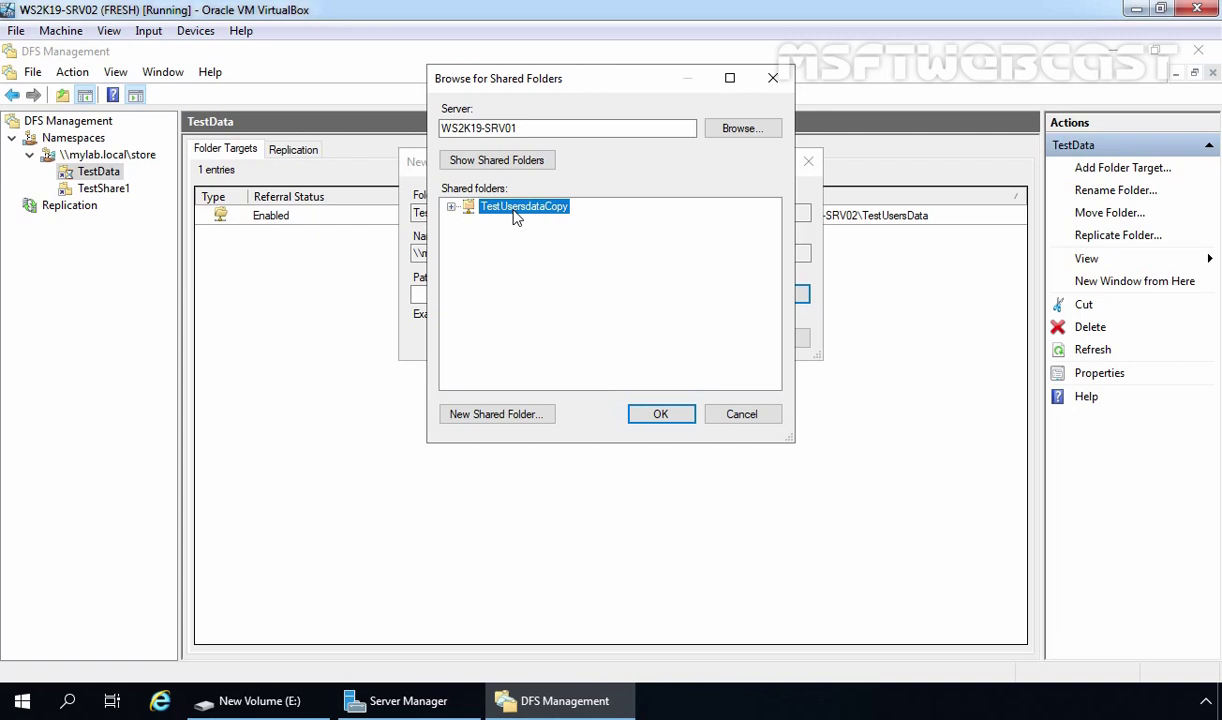
Use the TestUsersdataCopy share as the folder target path and check that folder's contents on WS2K19-SRV01
click(661, 415)
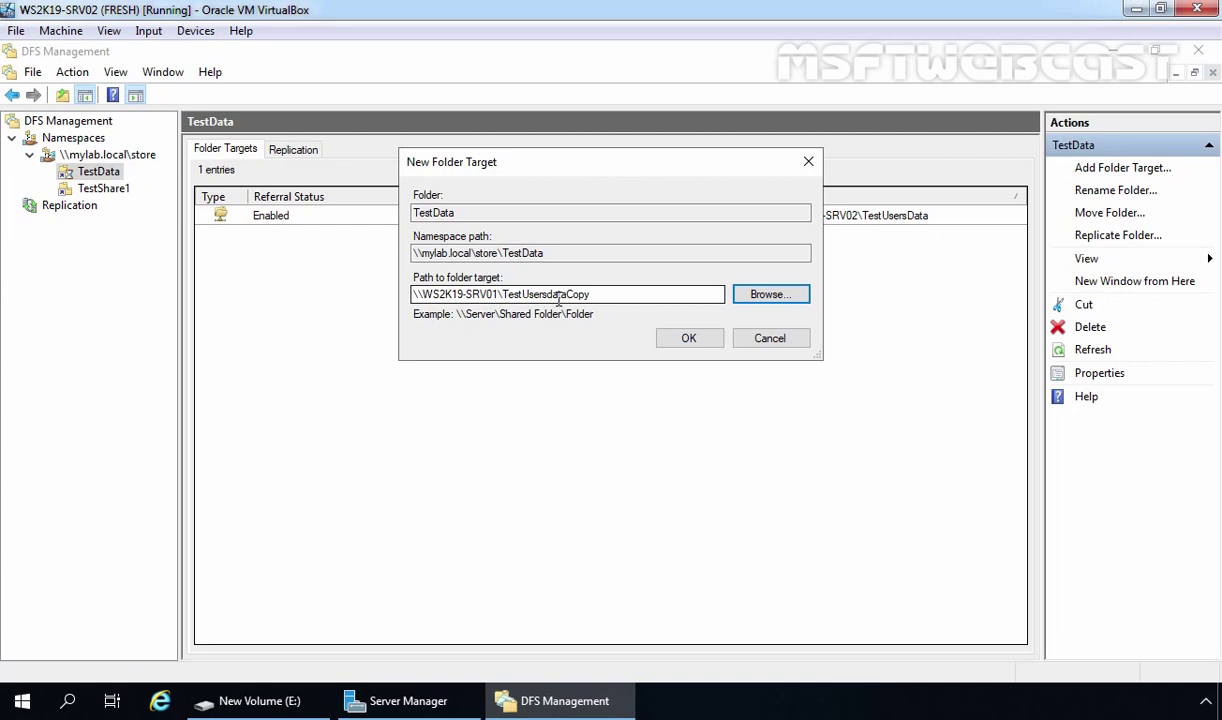
key(alt+Tab)
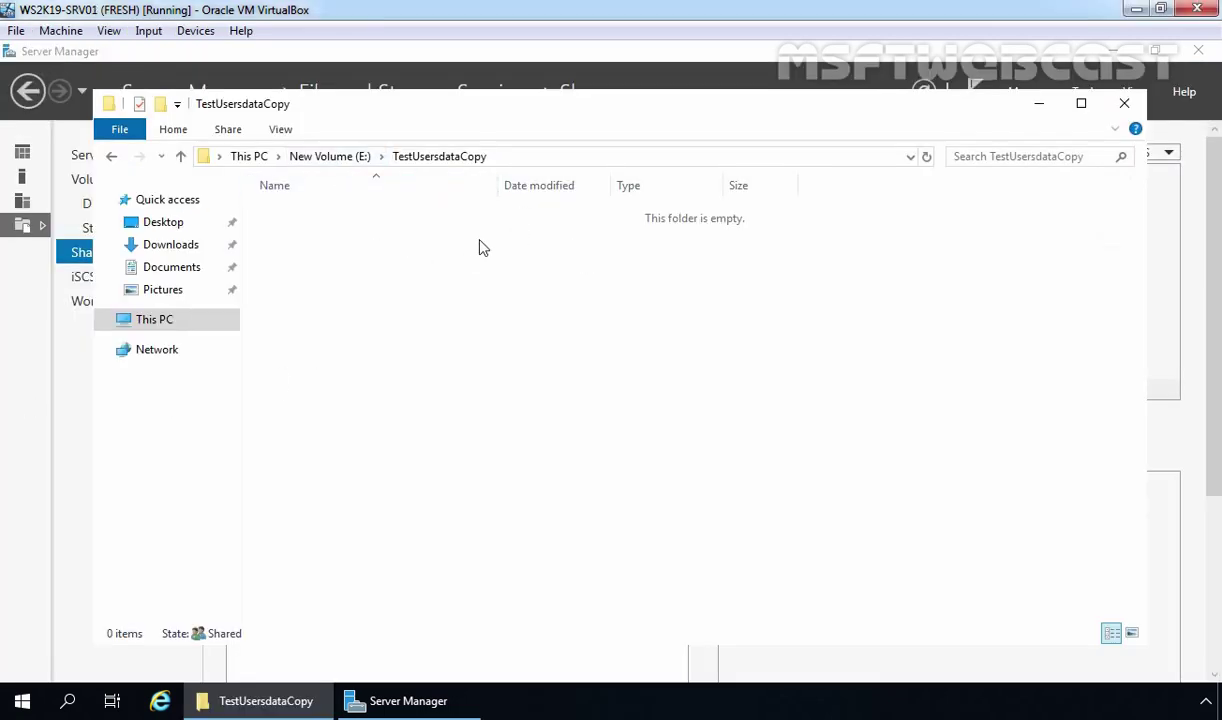
key(alt+Tab)
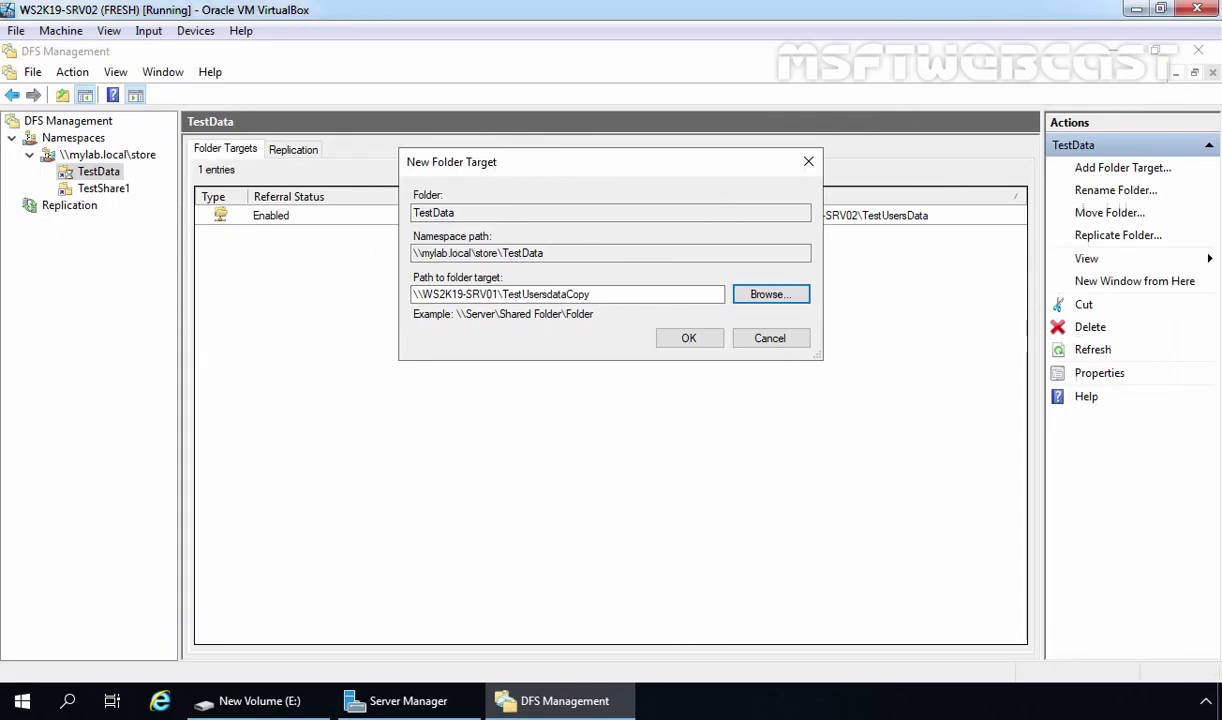
Add the new folder target to TestData and agree to create a replication group for its targets
click(690, 341)
click(689, 340)
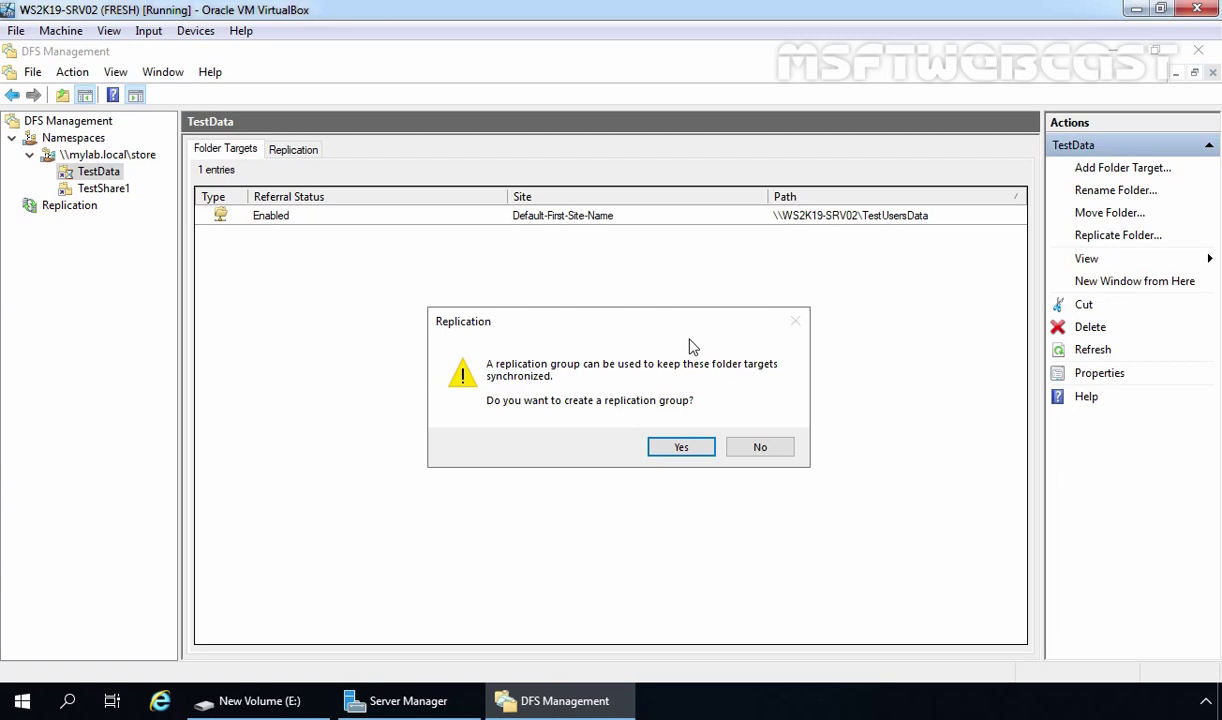
click(681, 450)
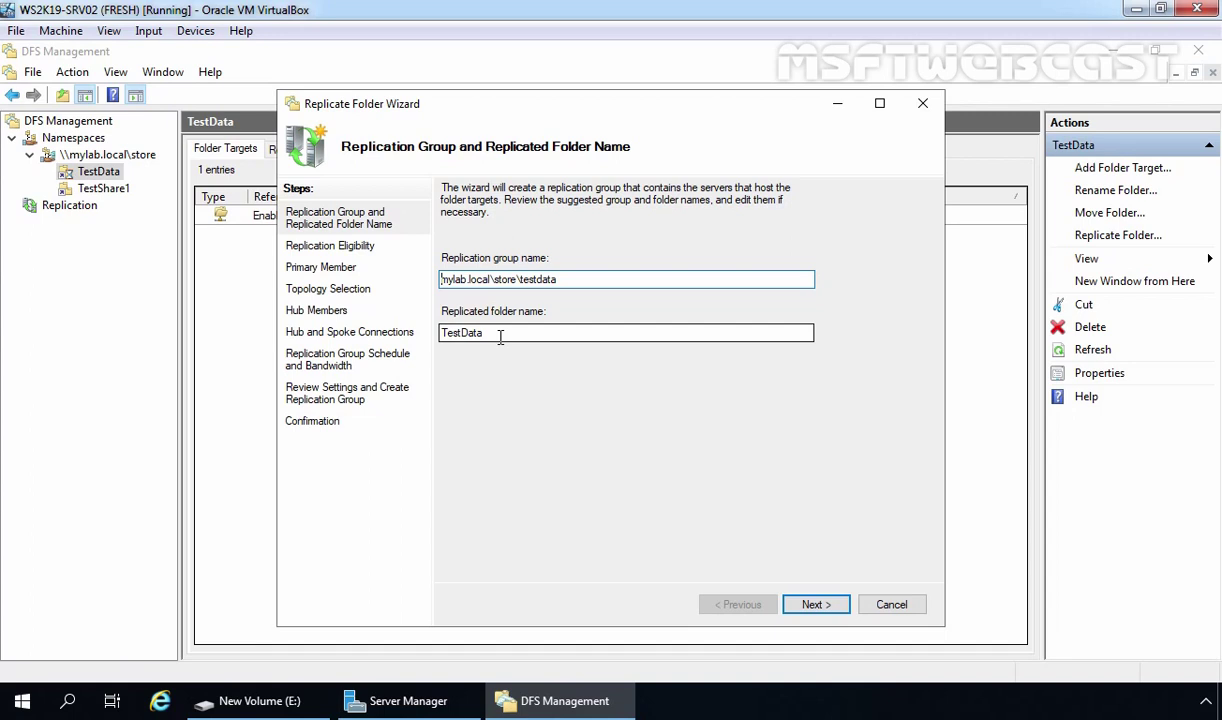
Accept the replication group name mylab.local\store\testdata and folder name TestData, and review both folder targets' replication eligibility
click(822, 606)
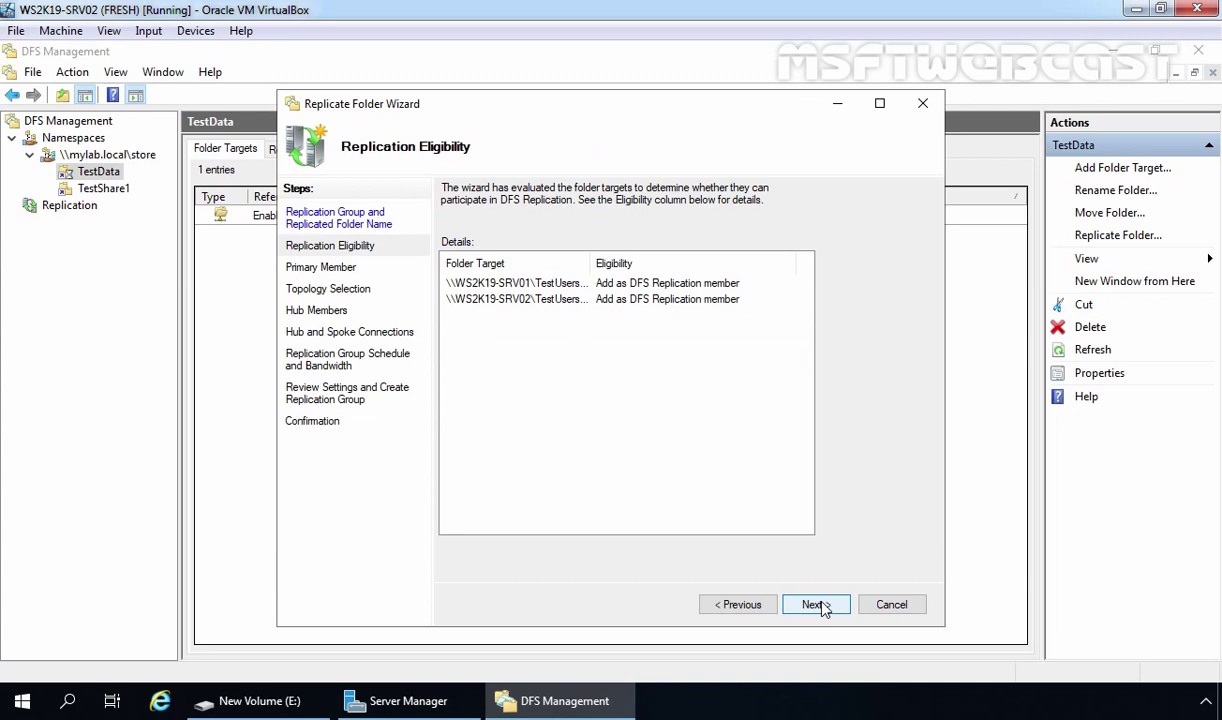
double_click(590, 267)
click(465, 300)
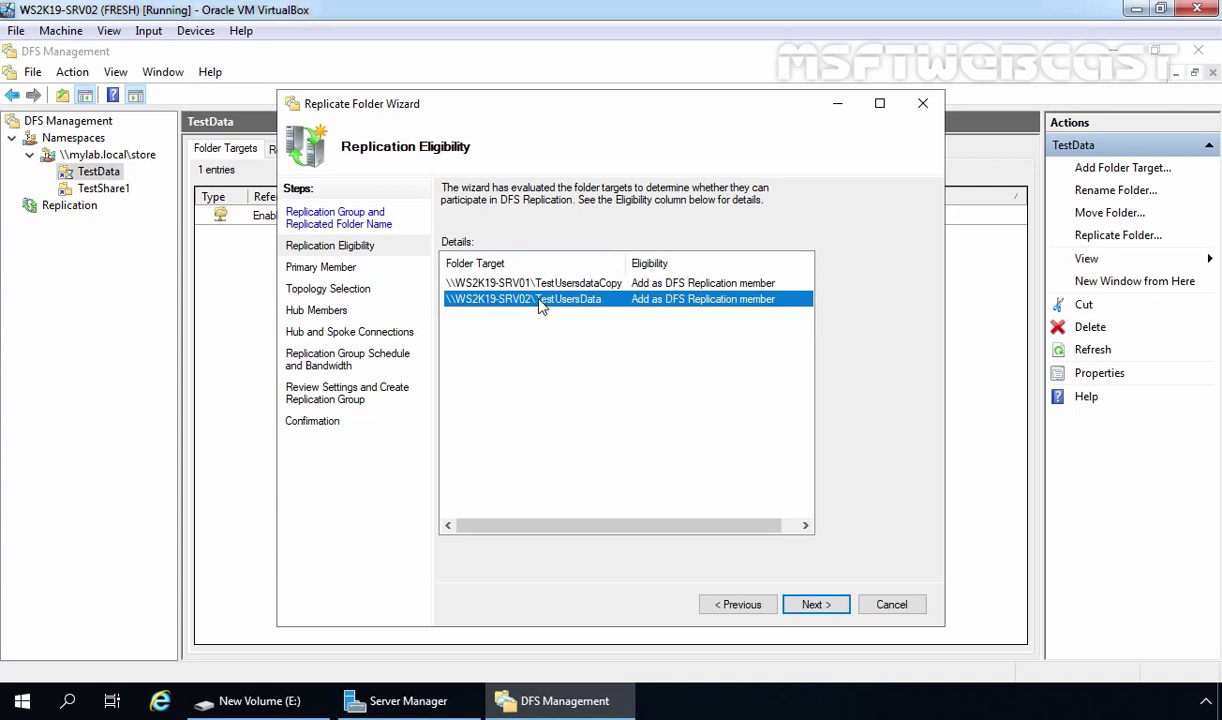
click(517, 285)
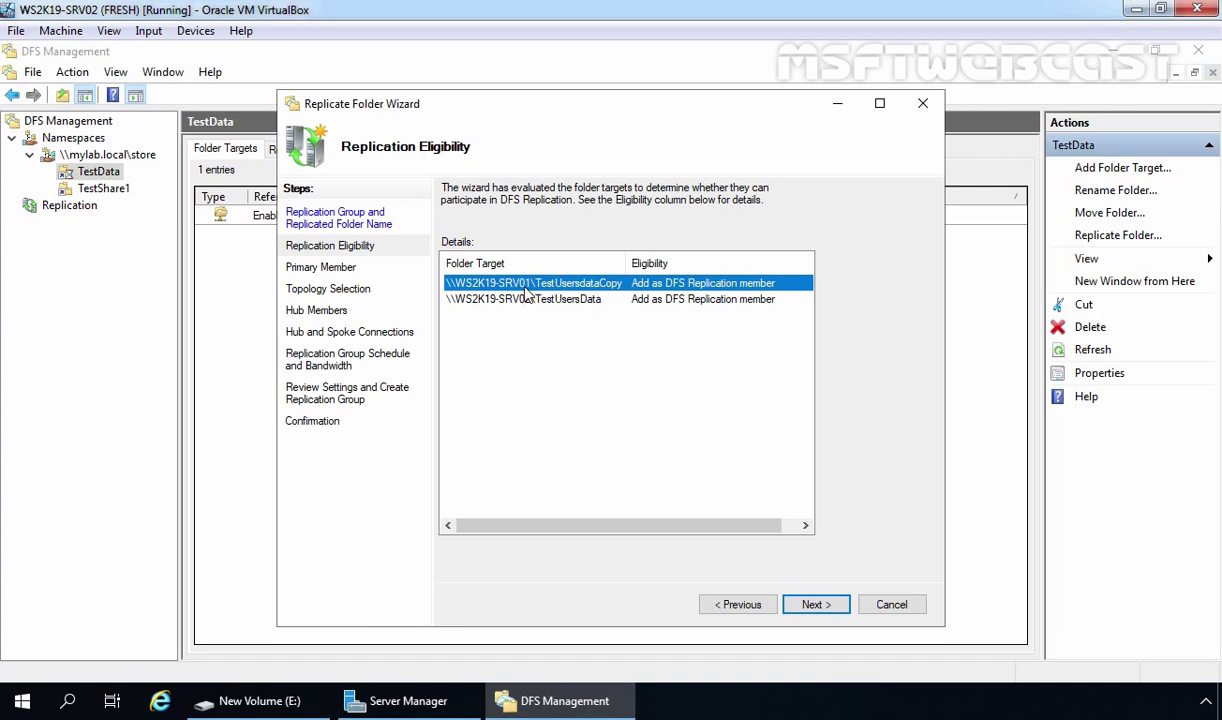
click(815, 606)
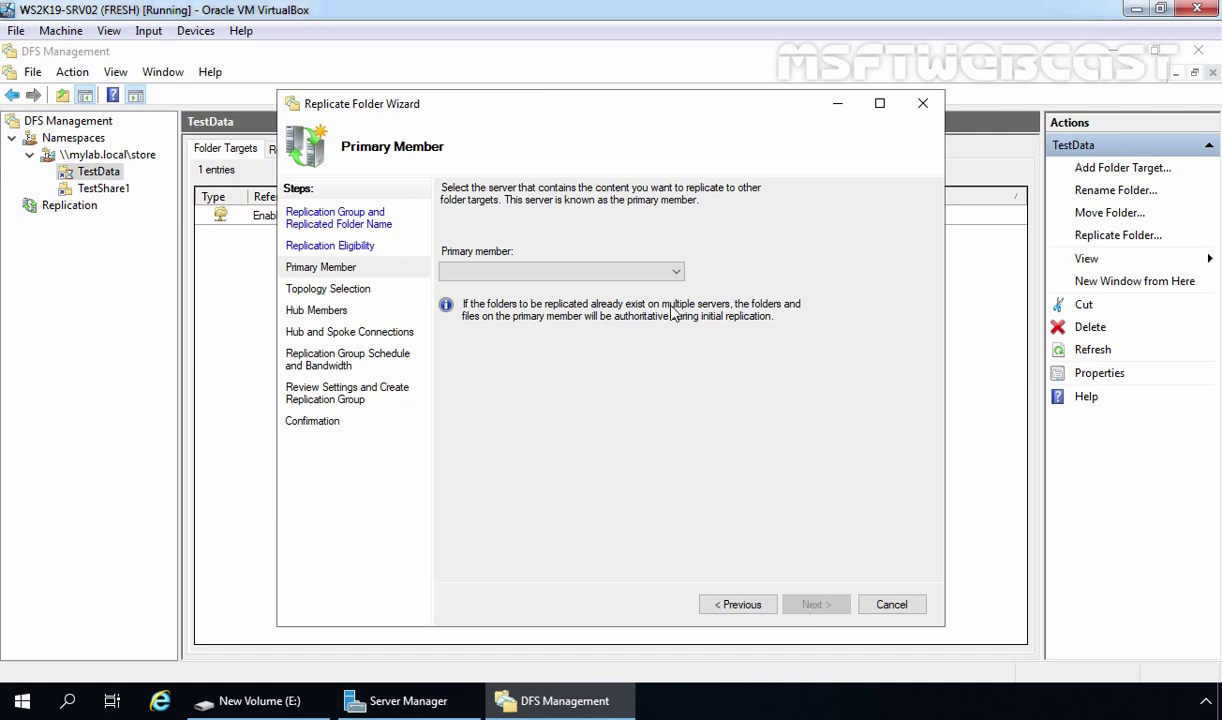
Set WS2K19-SRV02 as the primary member and keep the Full mesh topology for the replication group
click(640, 275)
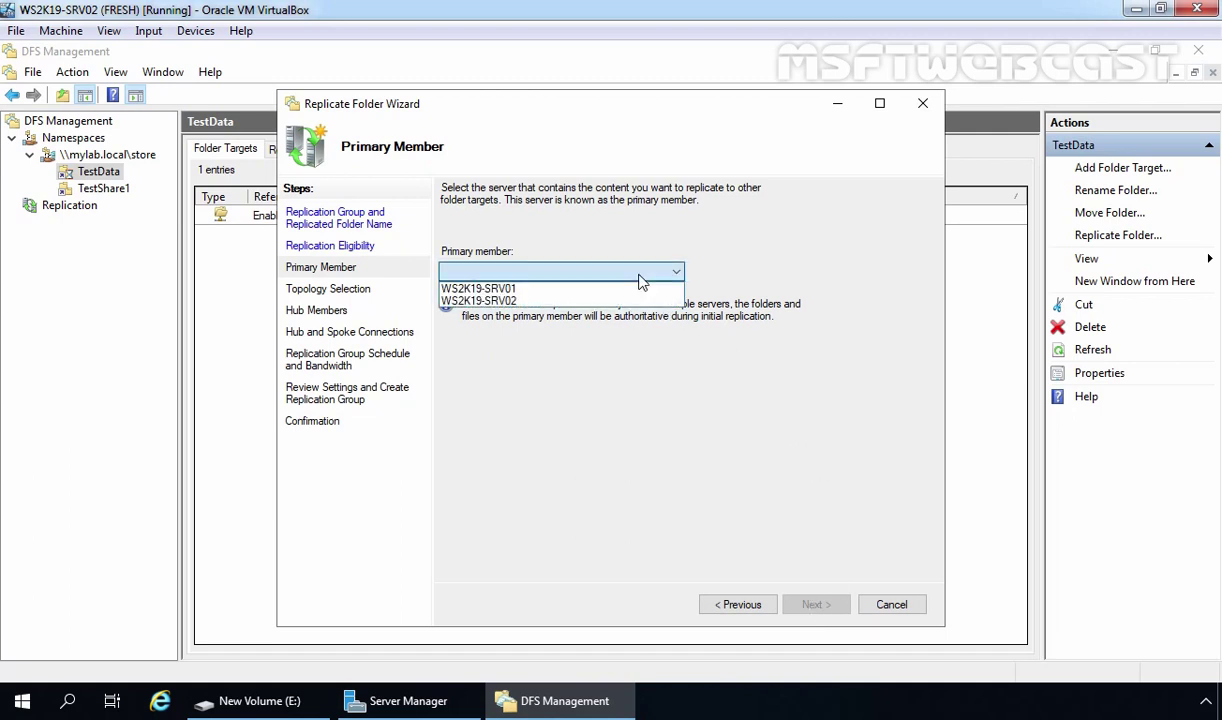
click(588, 301)
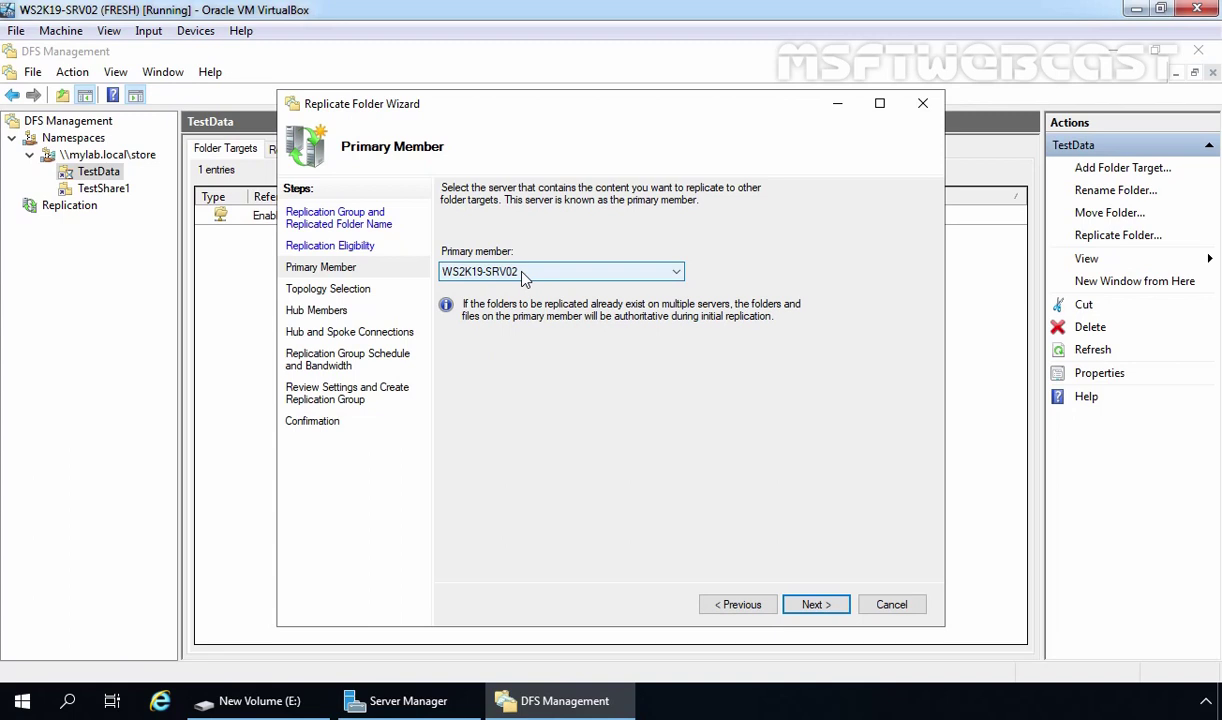
click(815, 605)
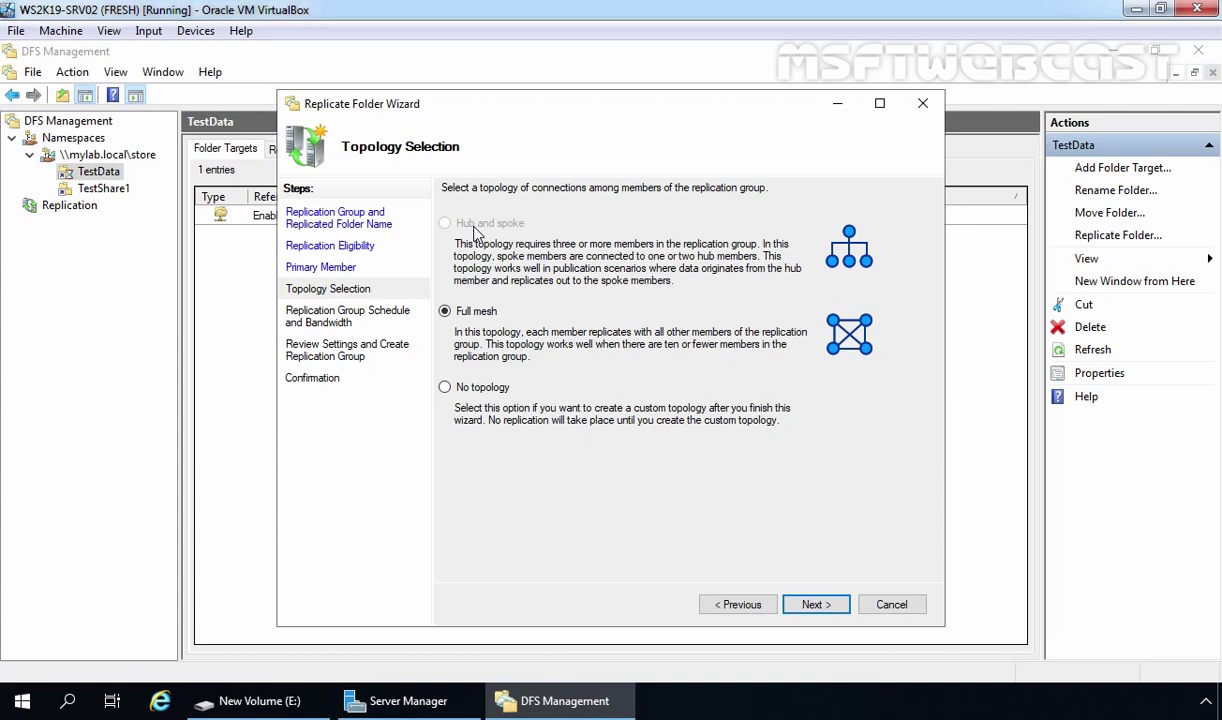
click(816, 605)
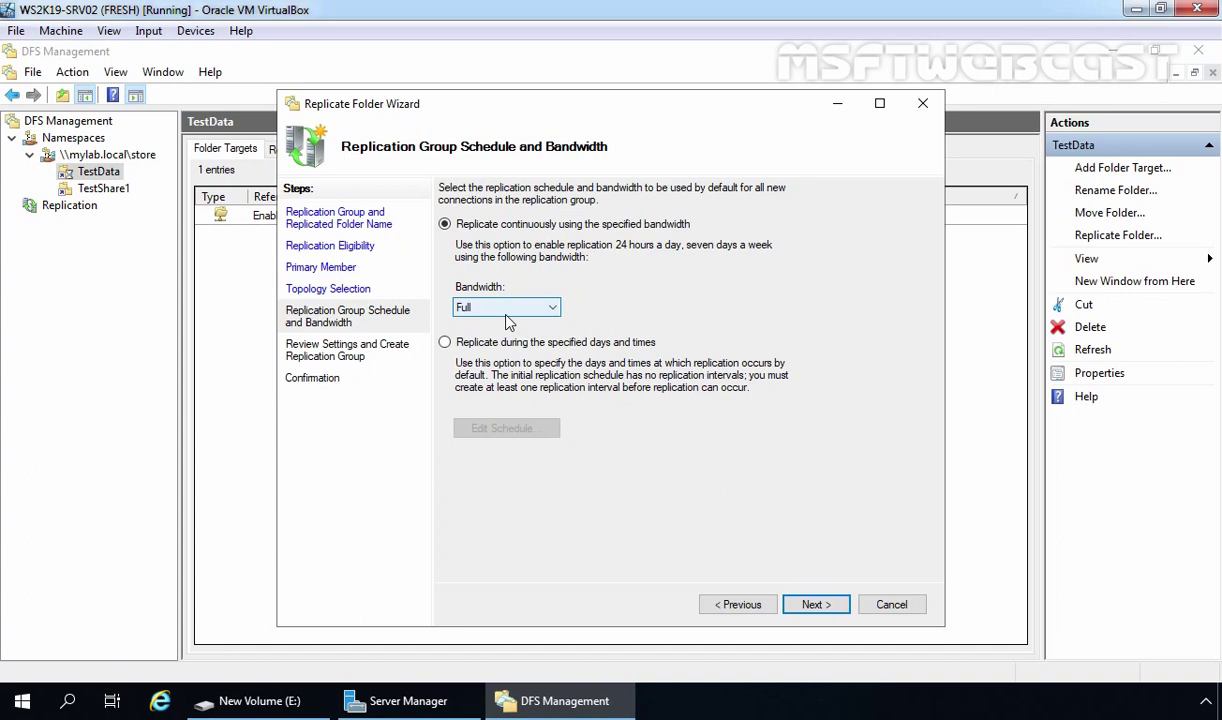
click(488, 344)
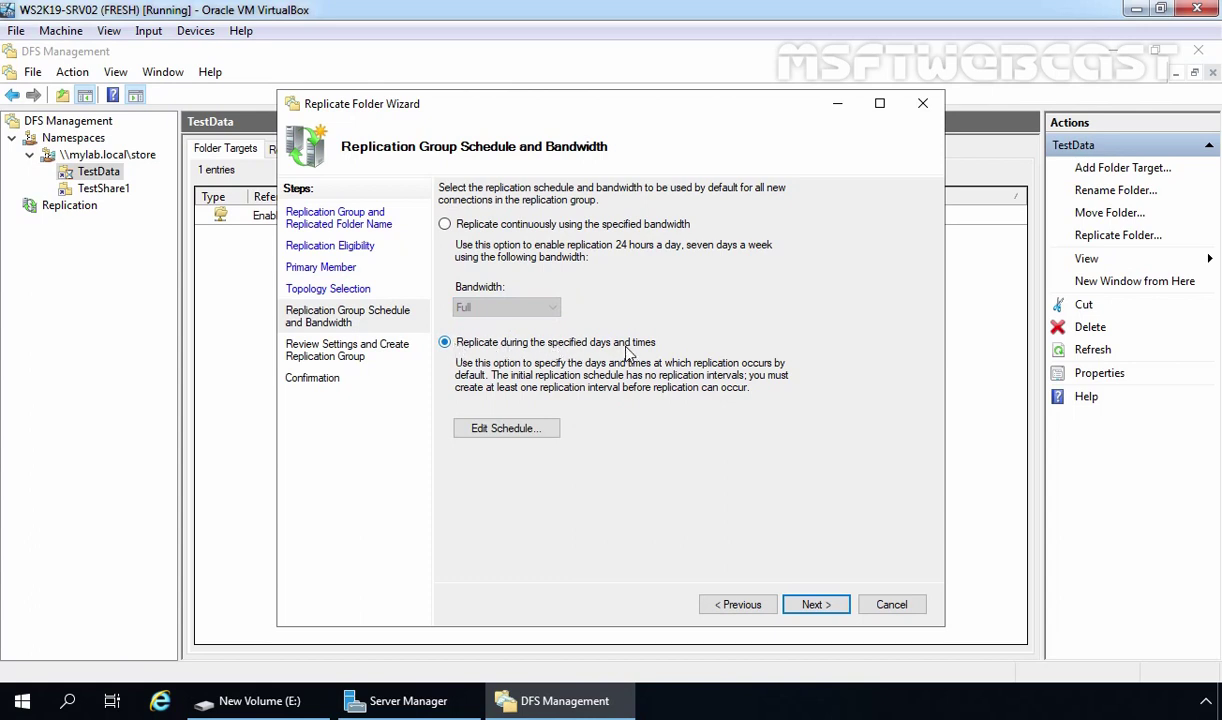
click(506, 436)
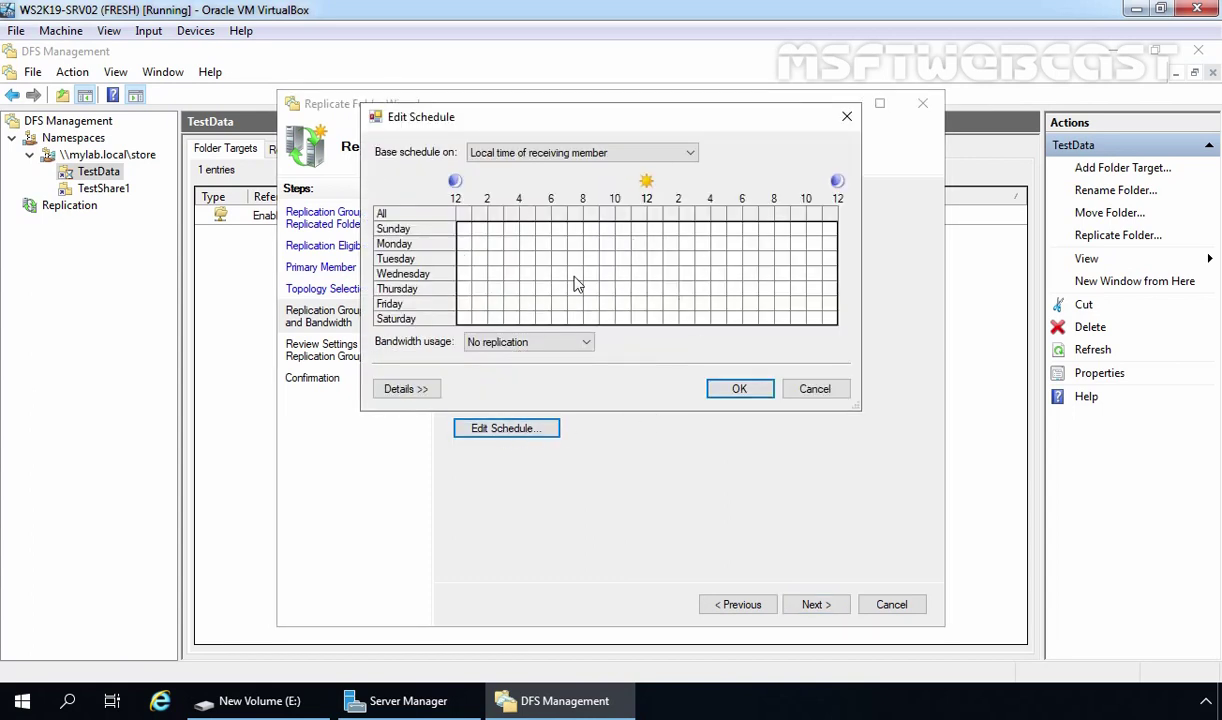
click(812, 392)
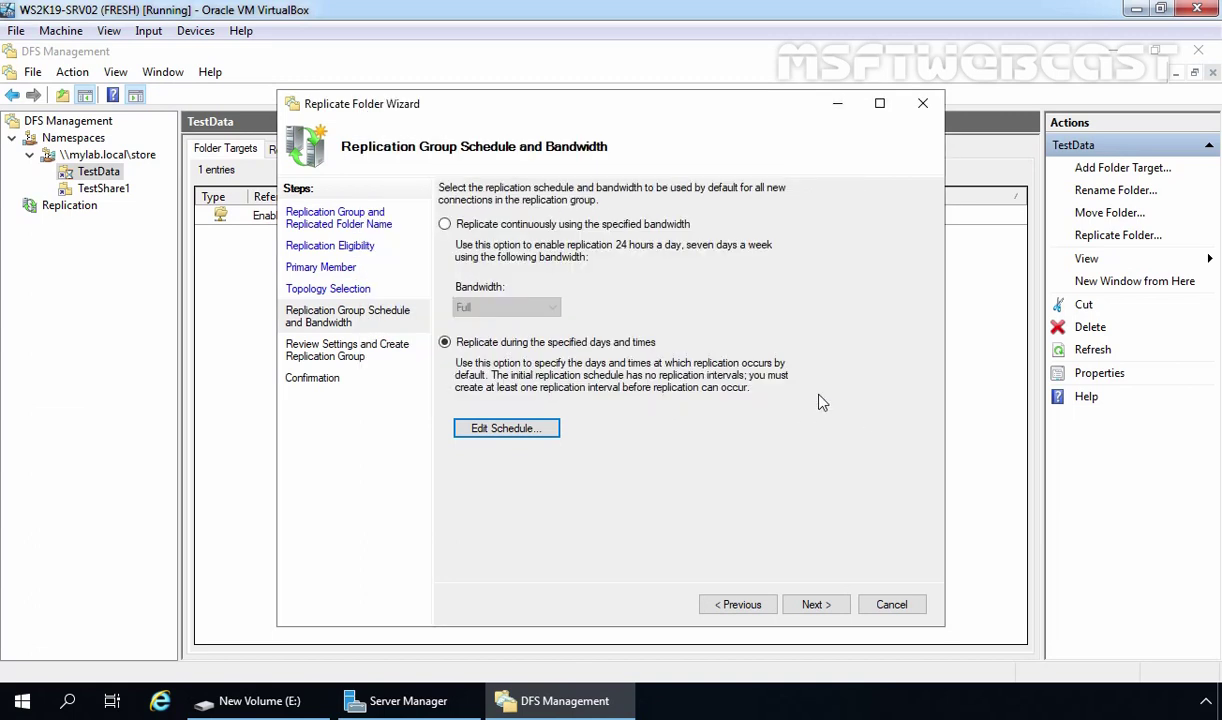
Use continuous replication at full bandwidth, create the replication group, and acknowledge the replication delay notice
click(445, 224)
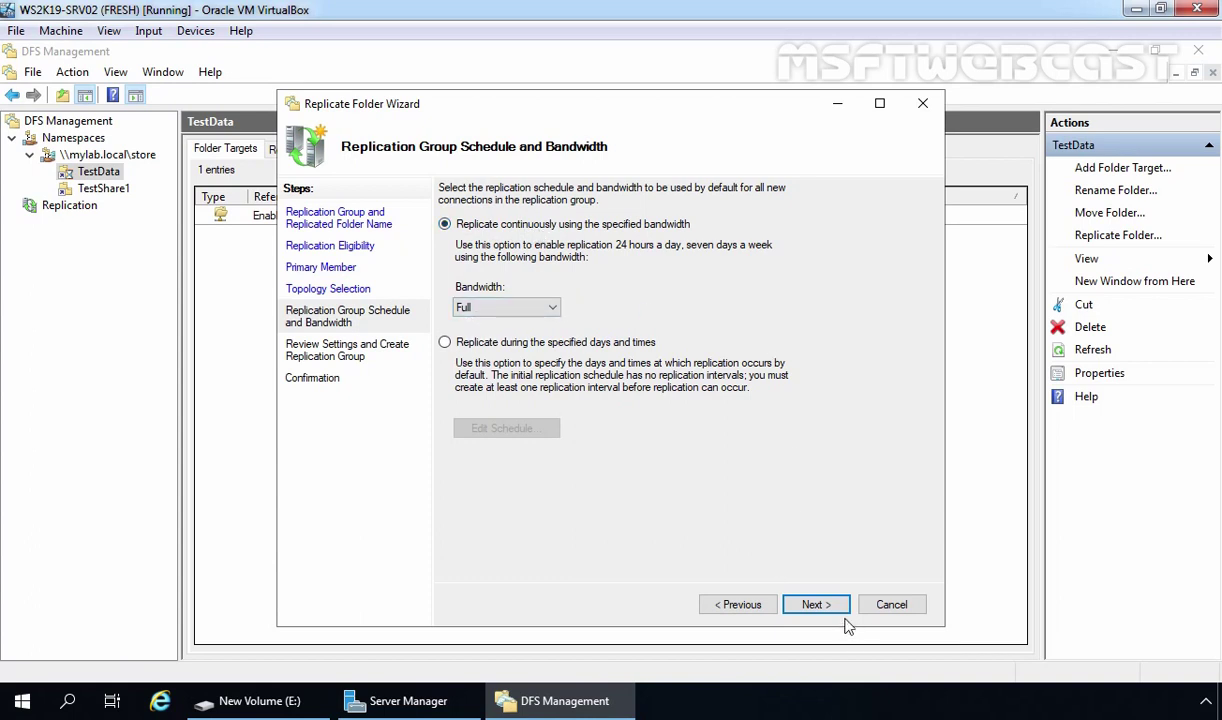
click(814, 604)
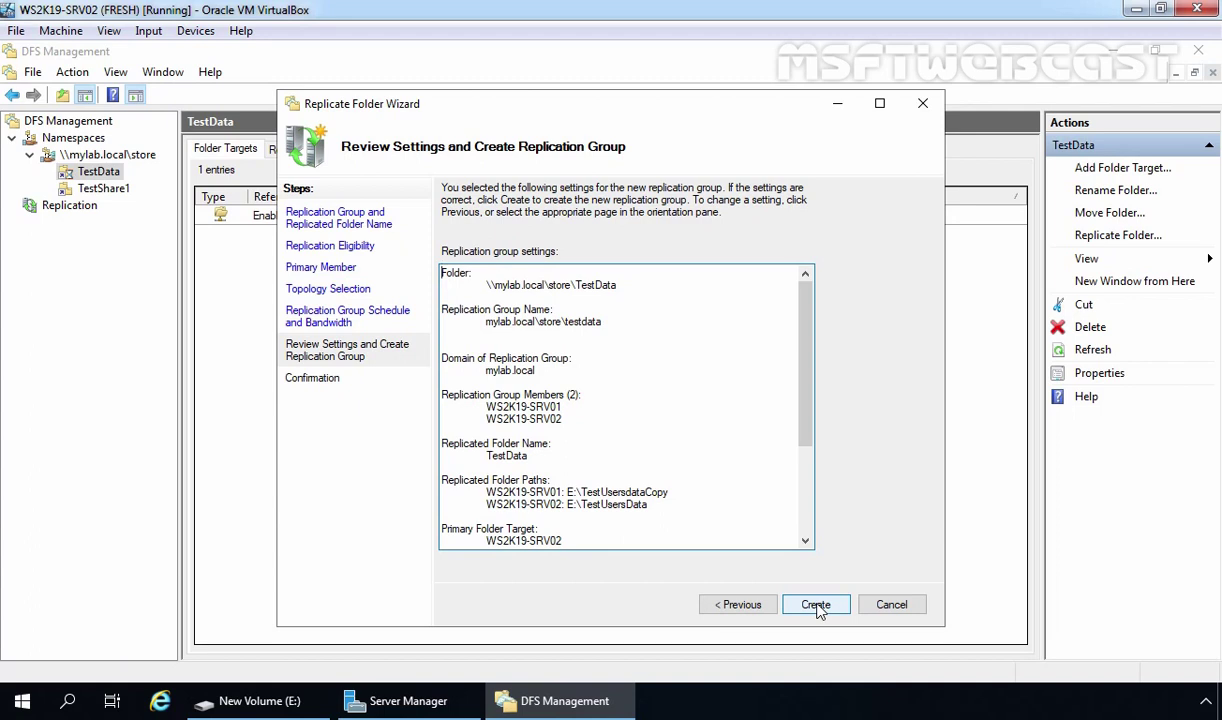
click(815, 605)
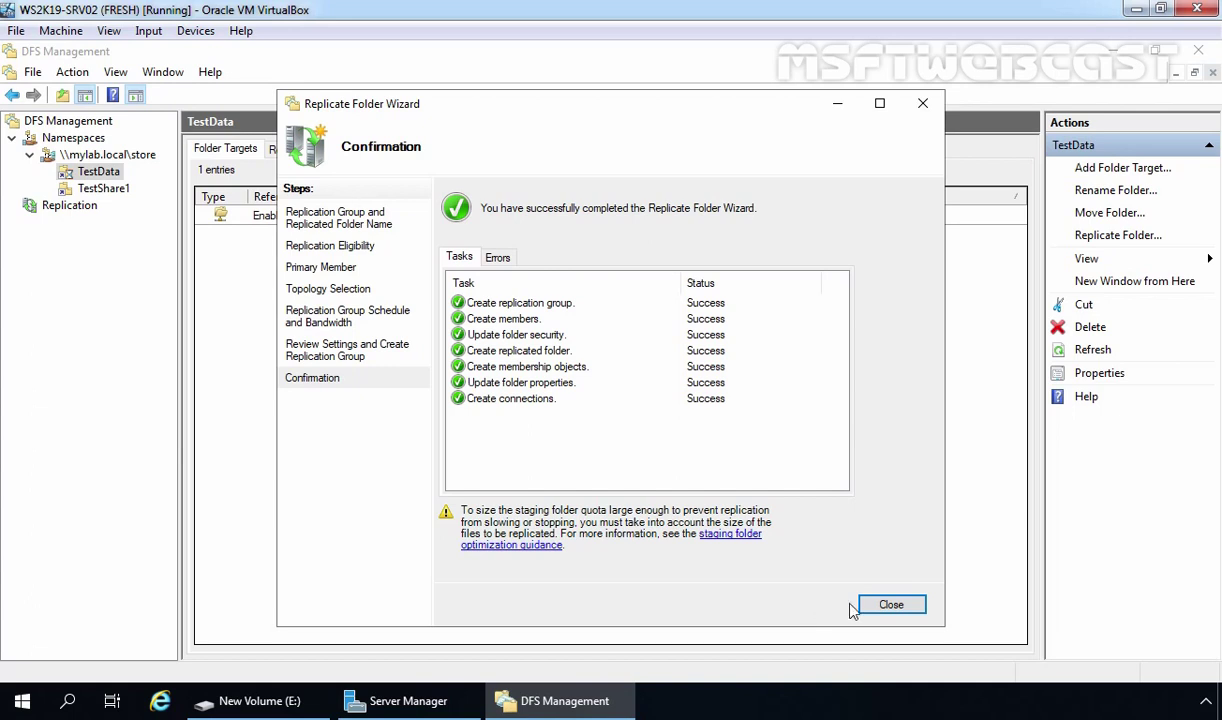
click(891, 605)
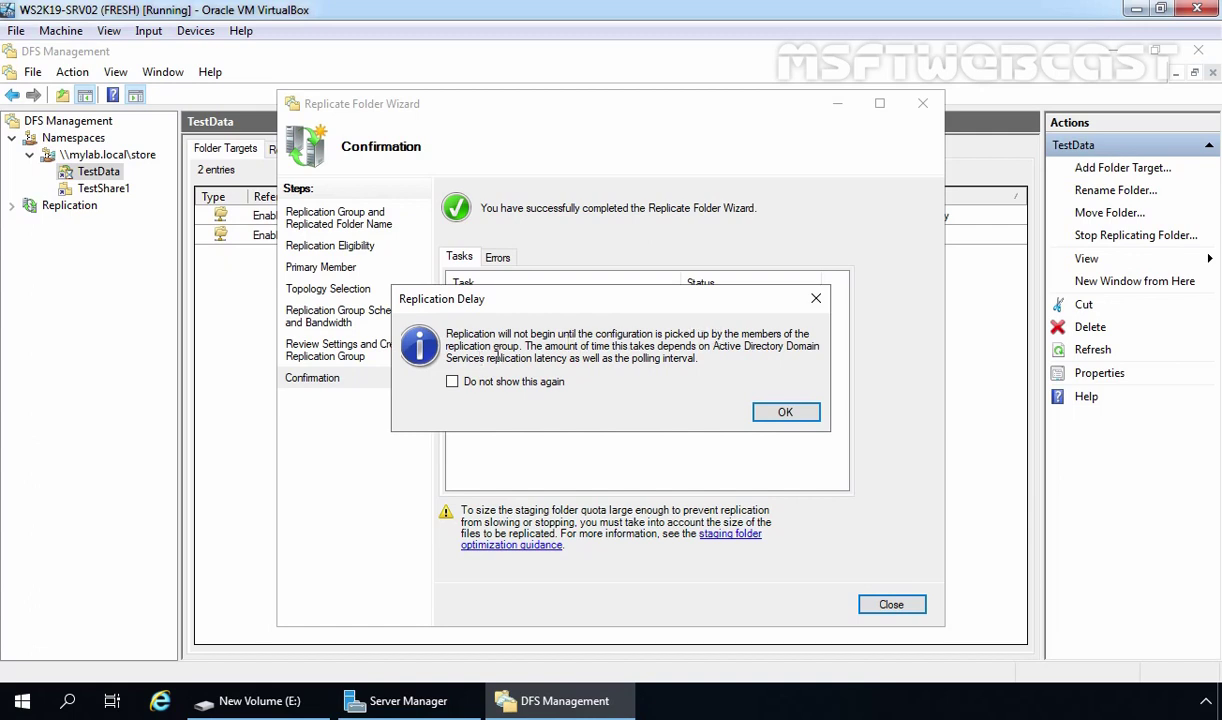
click(785, 414)
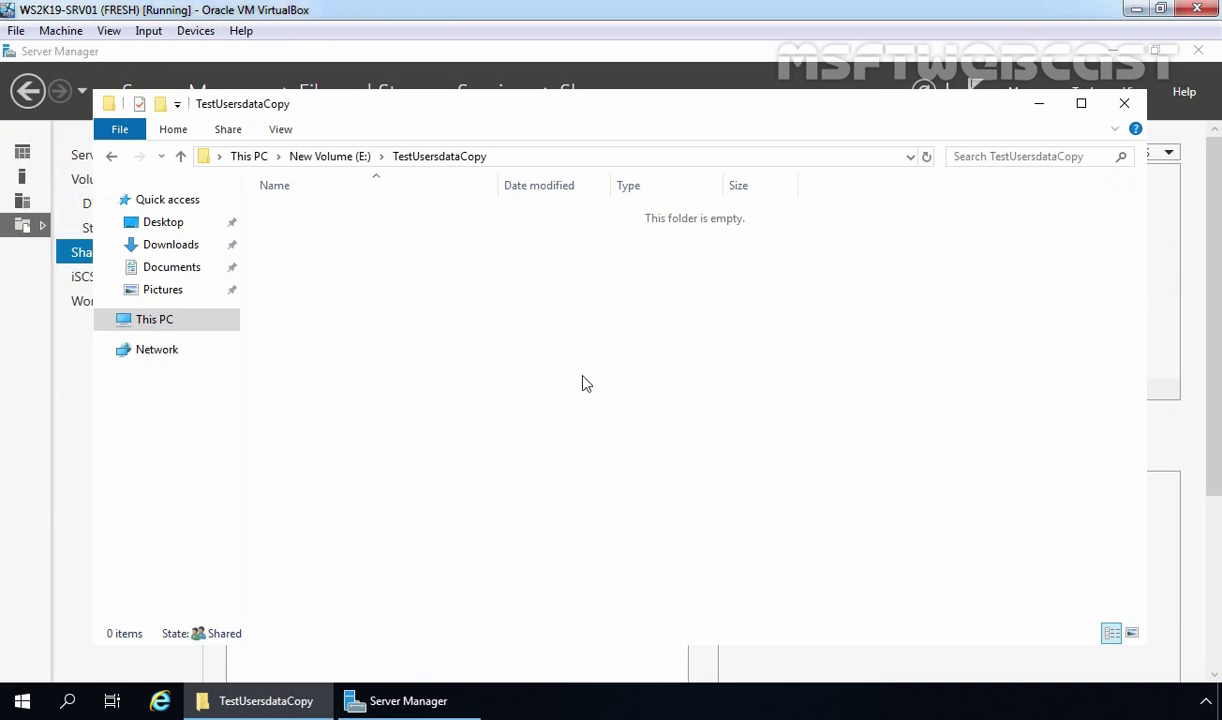
Compare the contents of TestUsersdataCopy on WS2K19-SRV01 with those of E:\TestUsersData on WS2K19-SRV02
drag(780, 450, 404, 218)
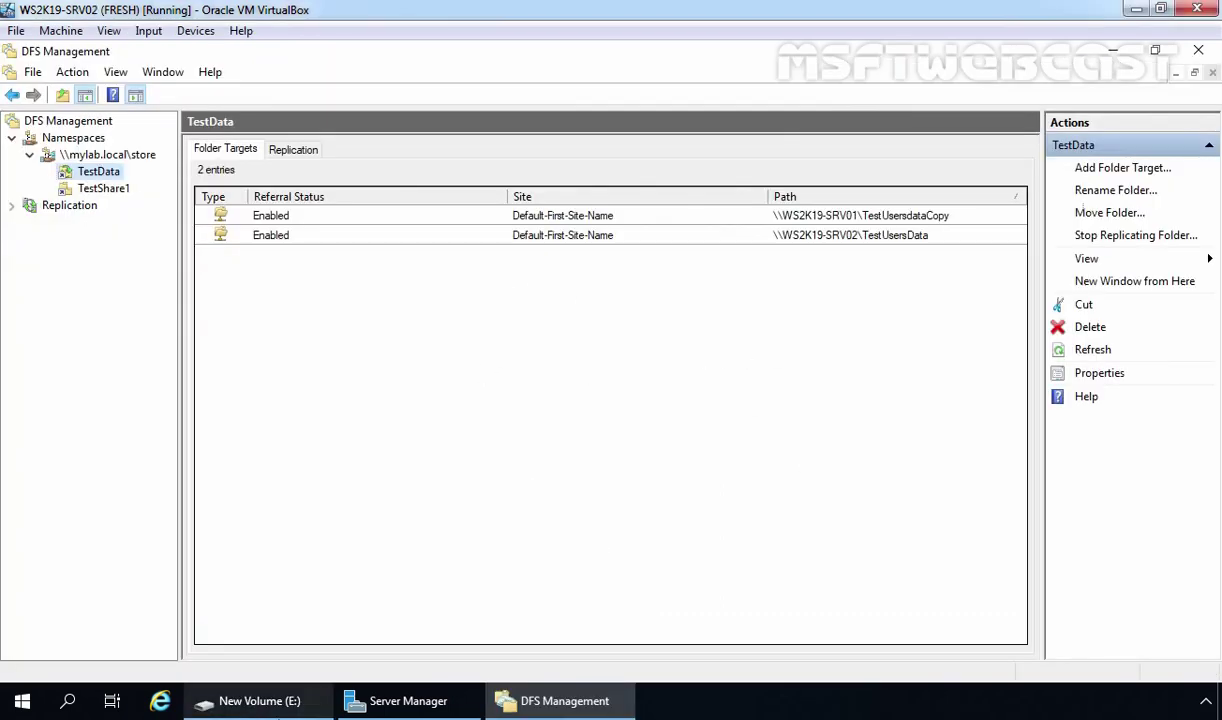
click(252, 701)
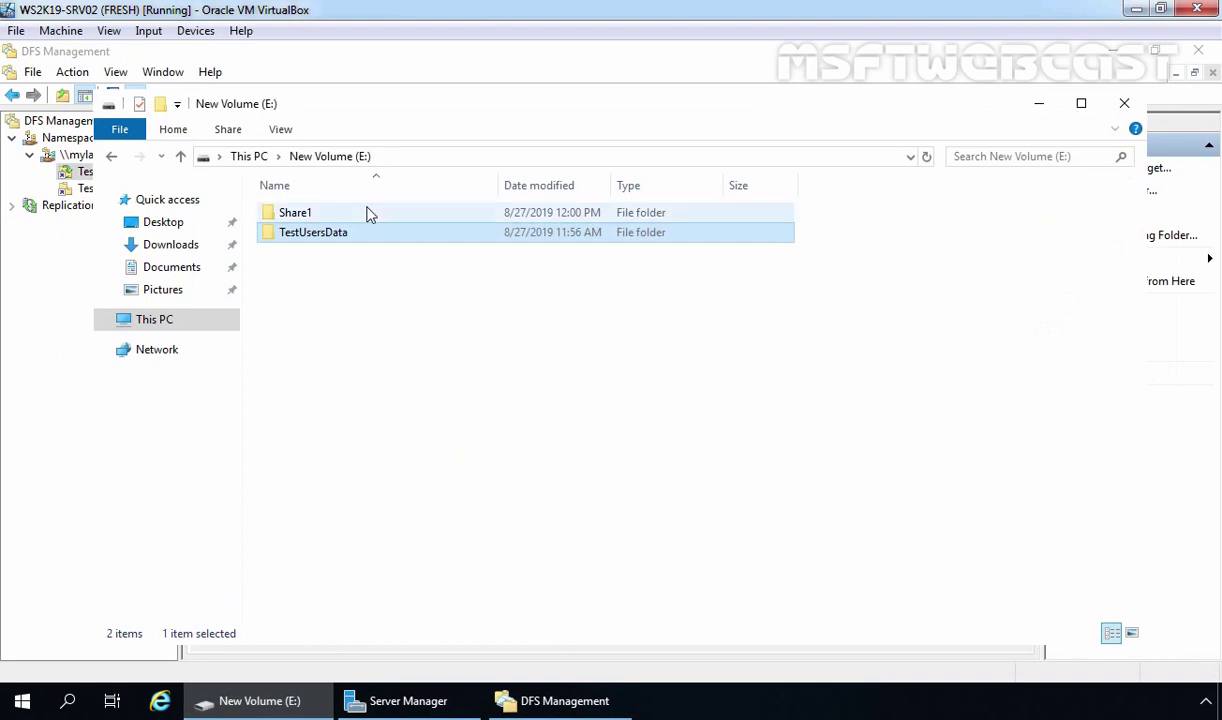
double_click(336, 240)
drag(457, 367, 296, 207)
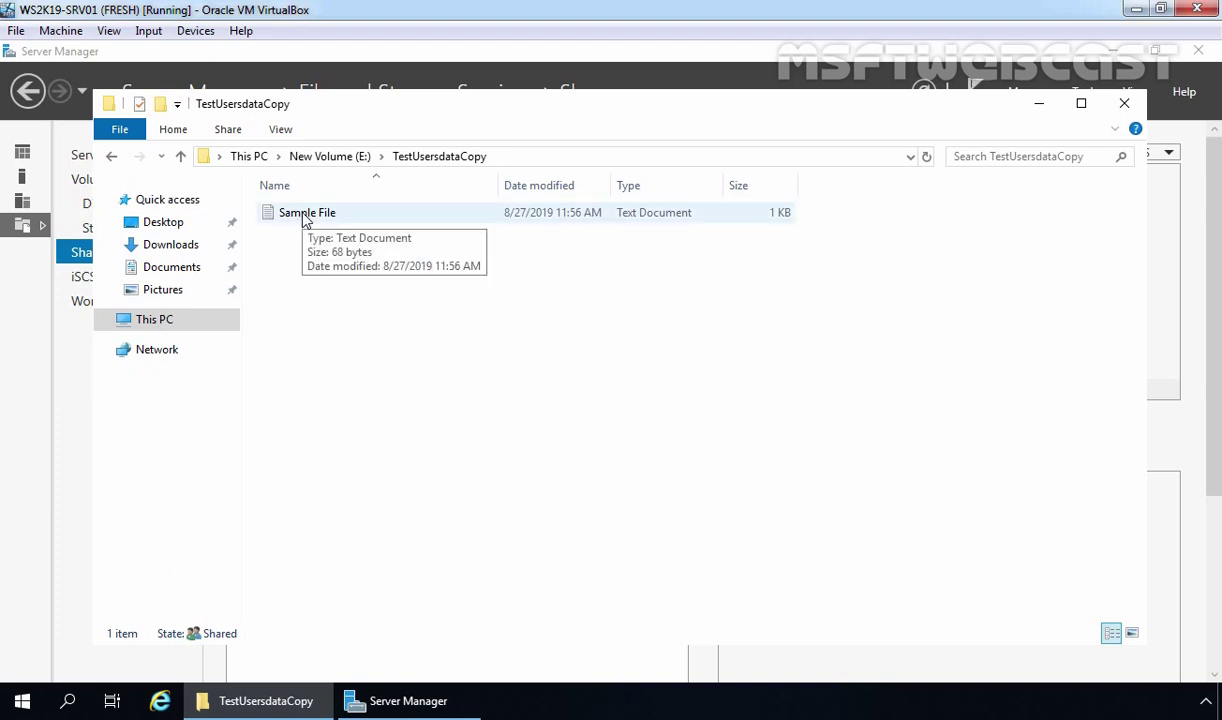
Examine the advanced sharing settings and share permissions of the TestUsersdataCopy folder on WS2K19-SRV01
click(330, 157)
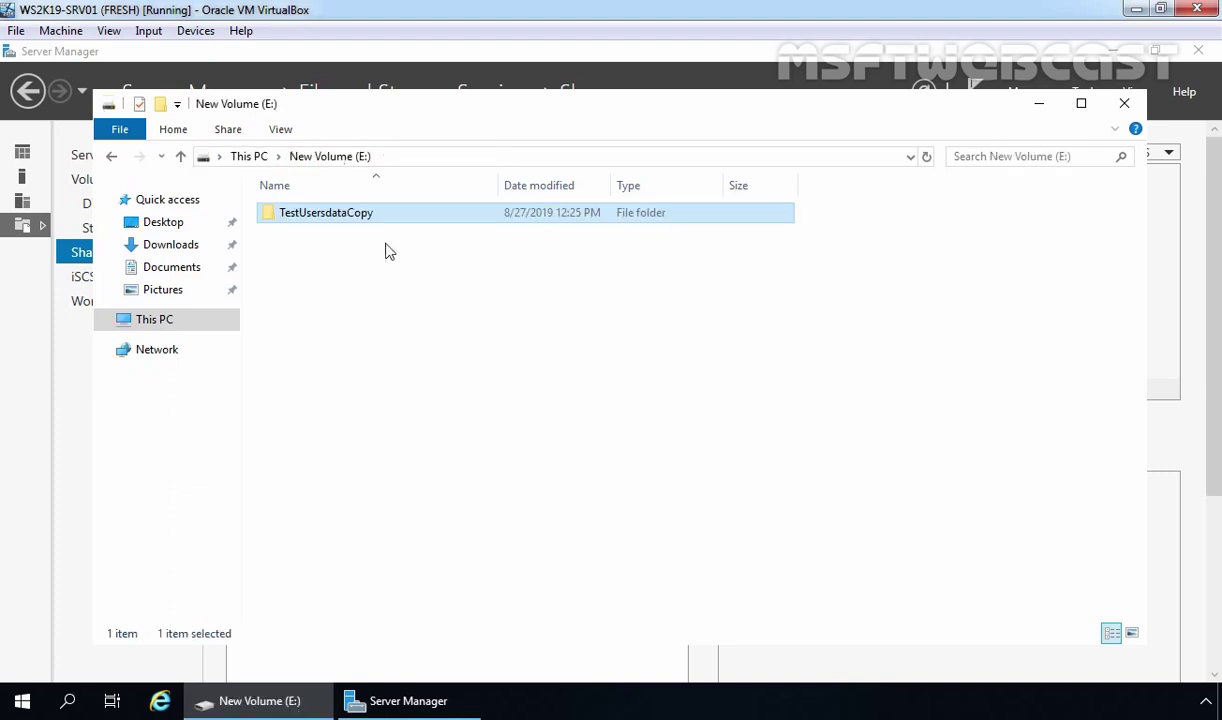
right_click(334, 214)
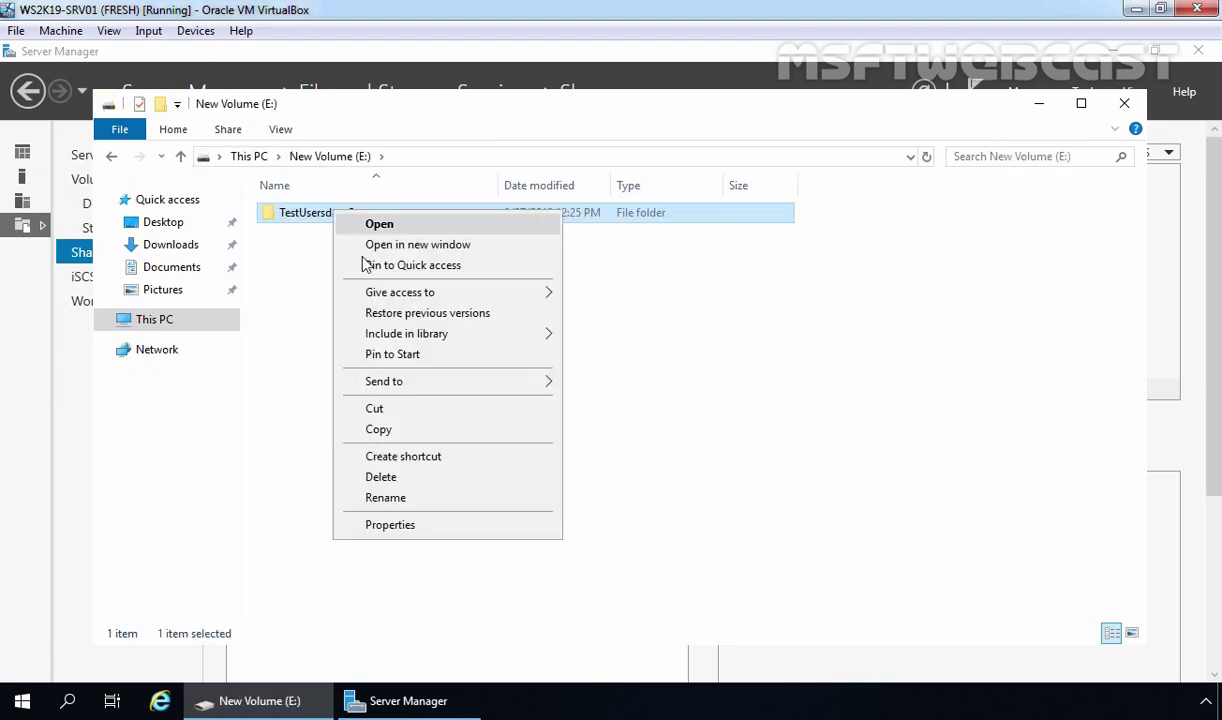
click(420, 527)
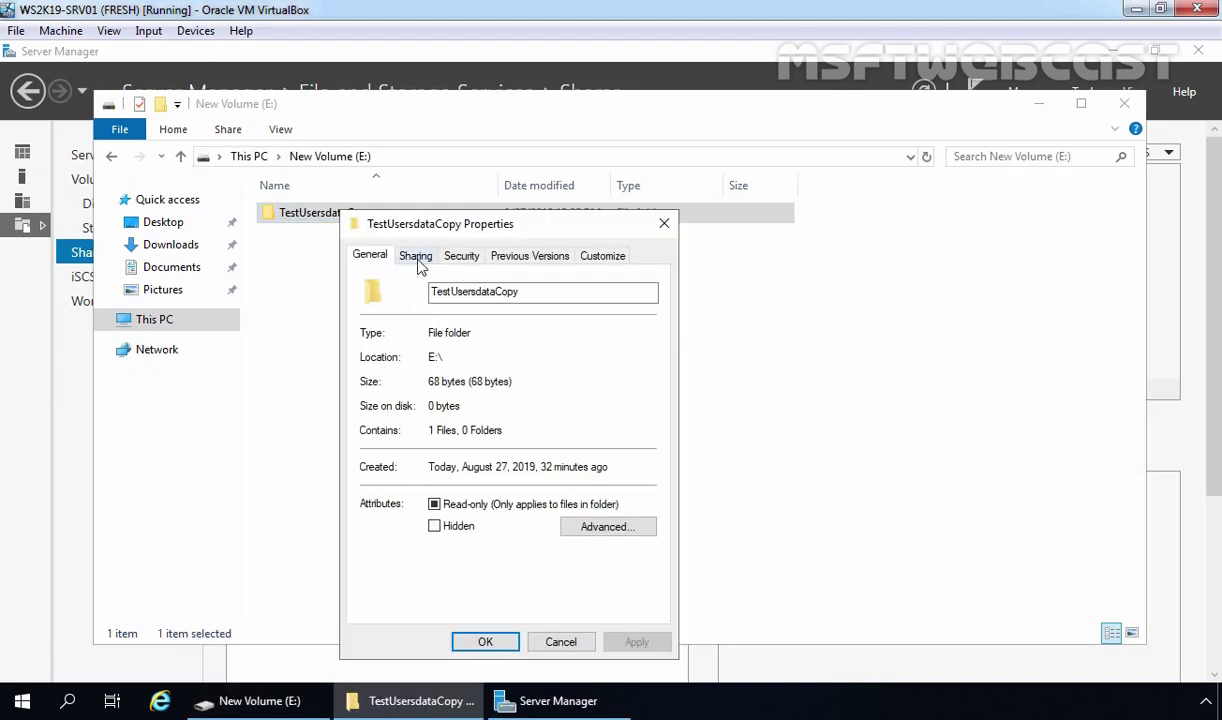
click(415, 255)
click(430, 479)
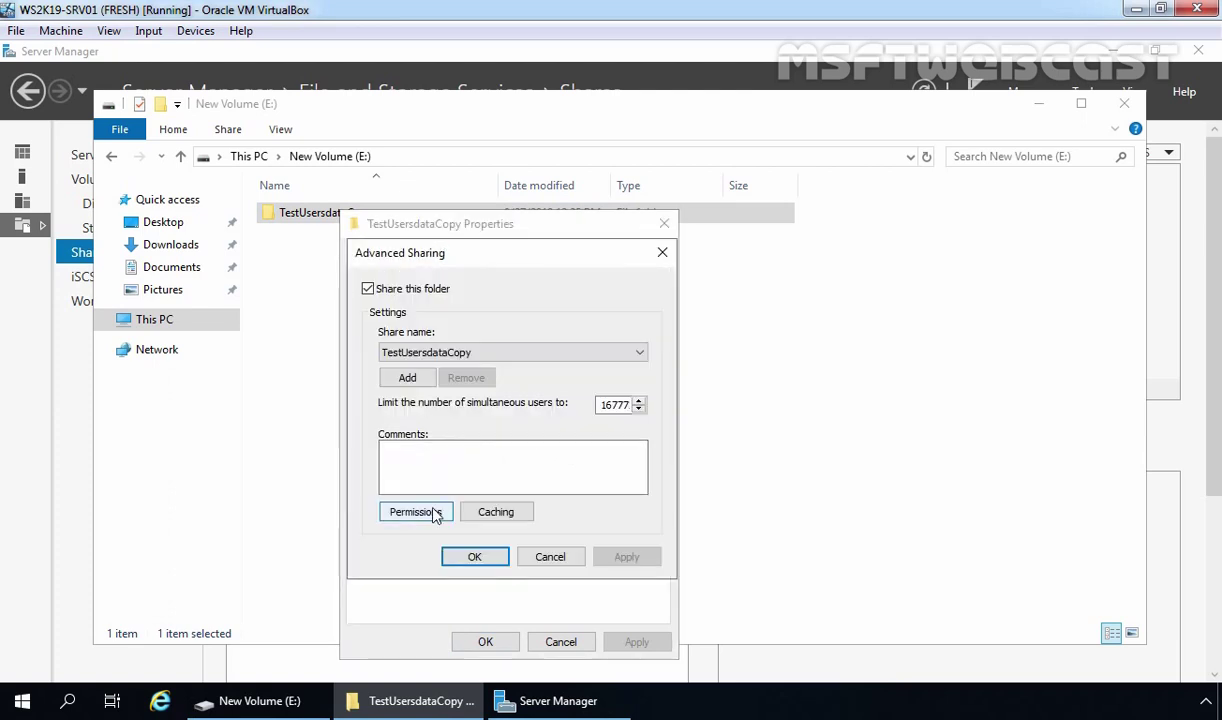
click(415, 508)
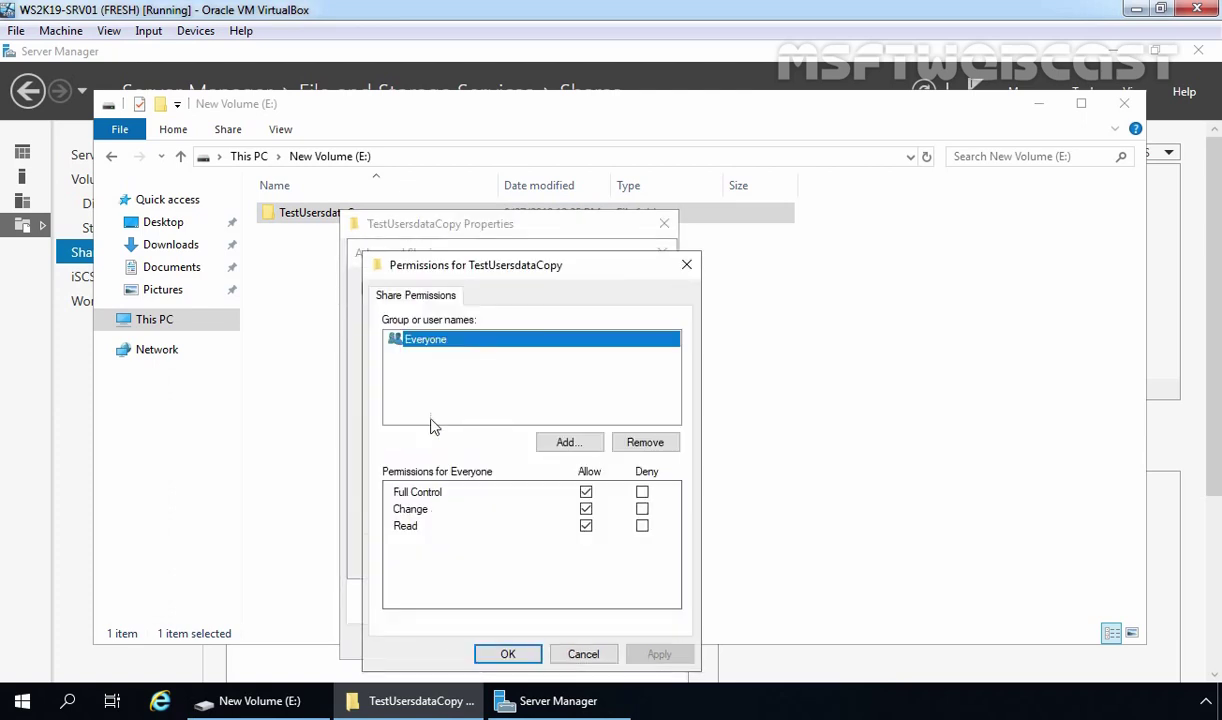
click(493, 652)
click(476, 557)
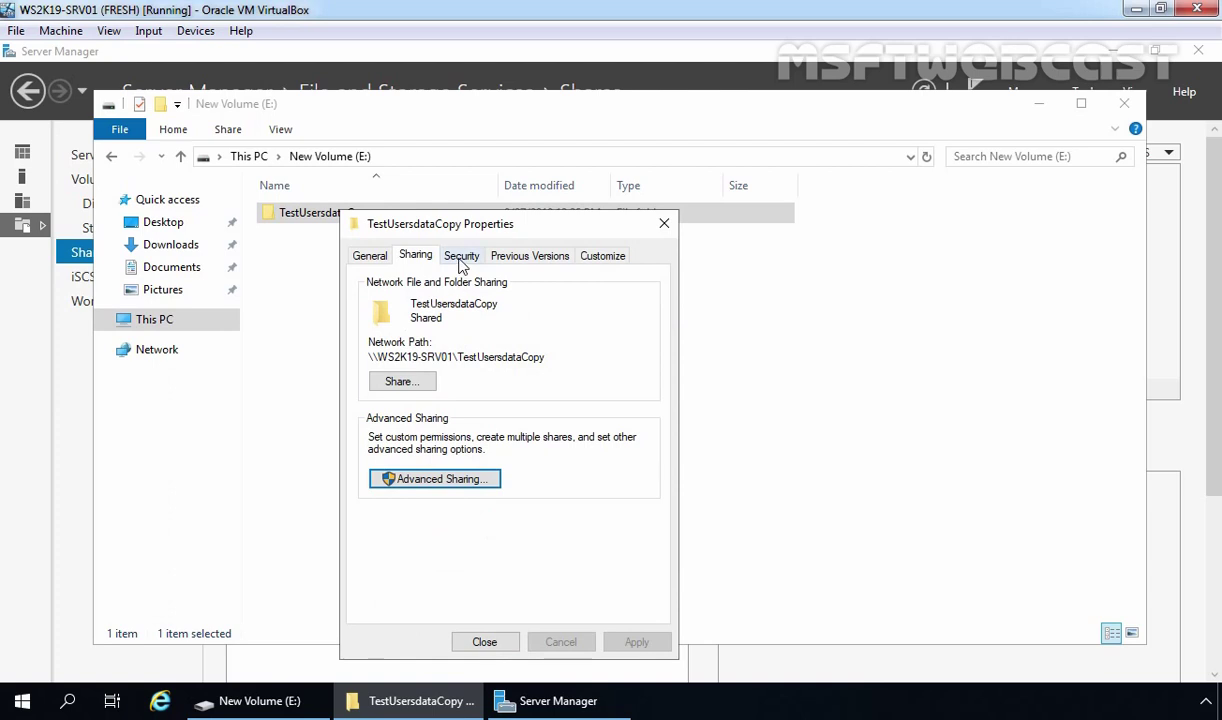
Examine the security permissions and advanced security settings of TestUsersdataCopy, and close its properties
click(461, 257)
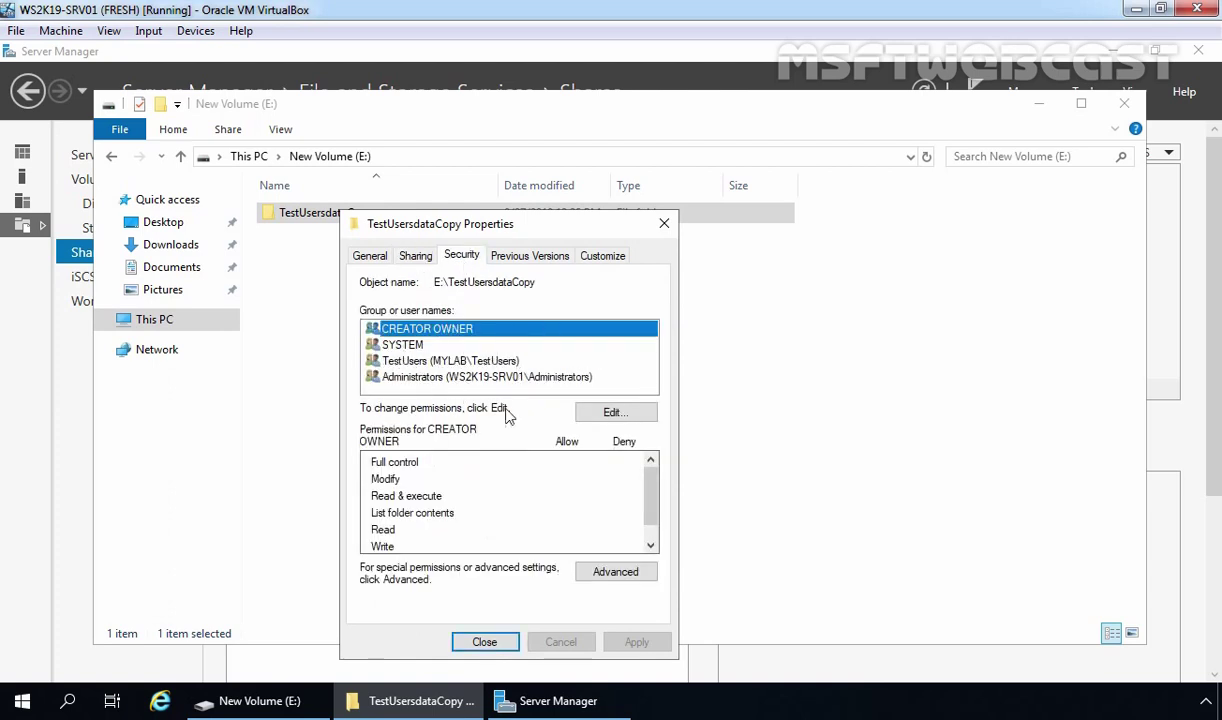
click(635, 576)
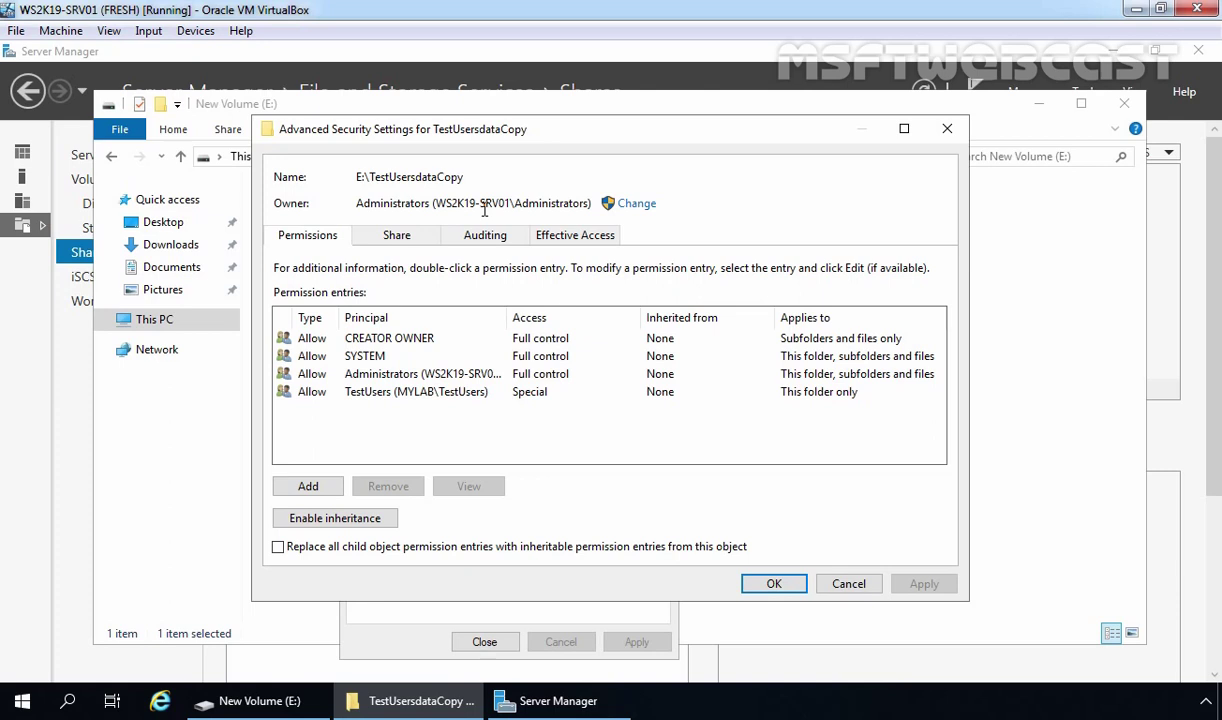
click(773, 584)
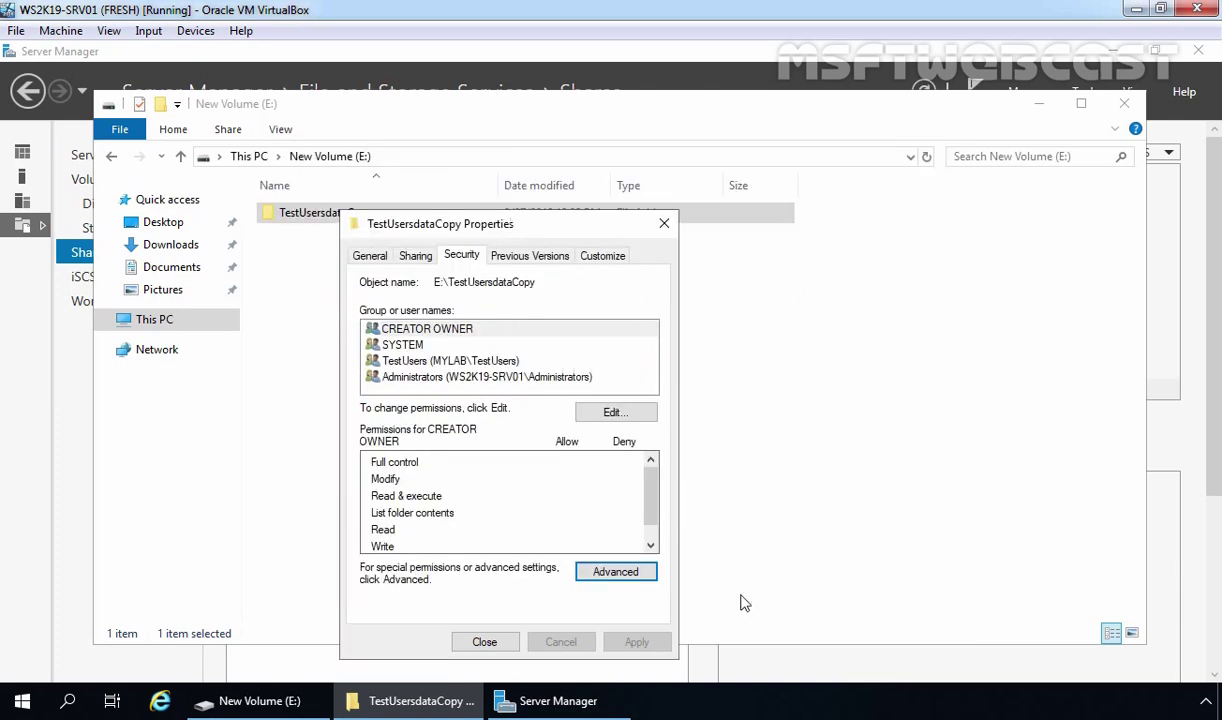
click(483, 644)
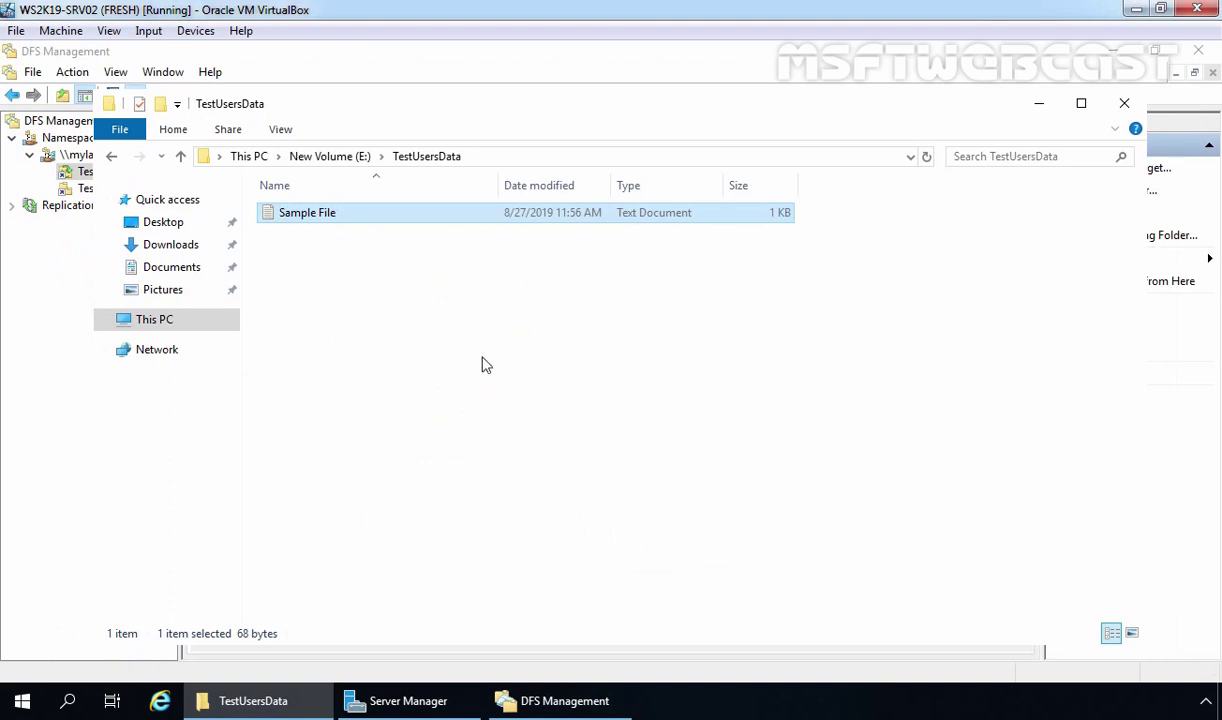
In a new File Explorer window on WS2K19-SRV02, copy all folders from C:\Program Files (x86)
right_click(236, 701)
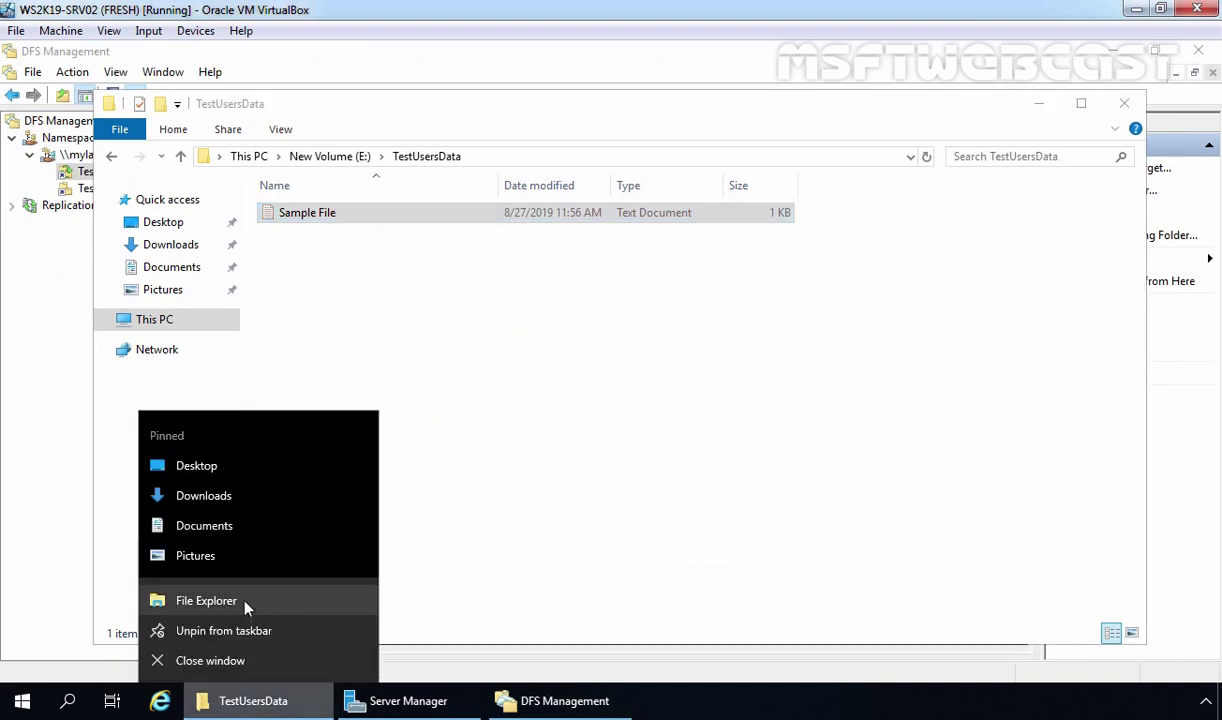
click(242, 605)
click(405, 435)
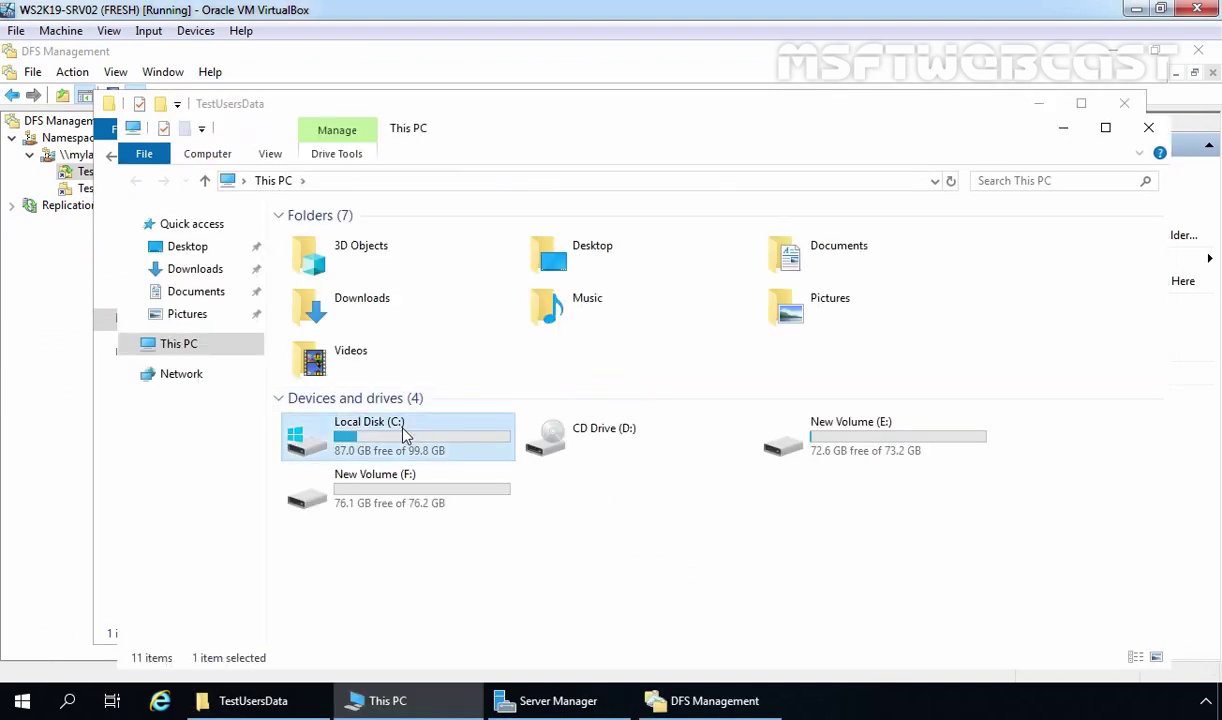
double_click(405, 435)
double_click(352, 305)
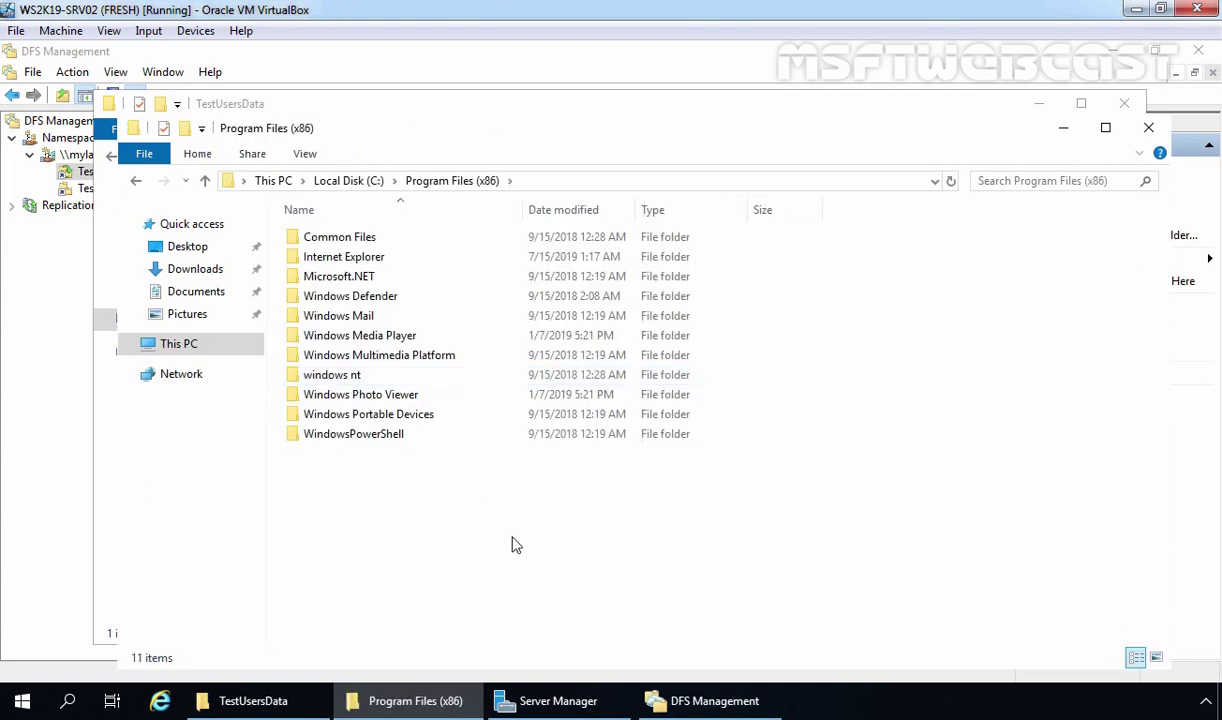
drag(511, 545, 341, 236)
right_click(341, 234)
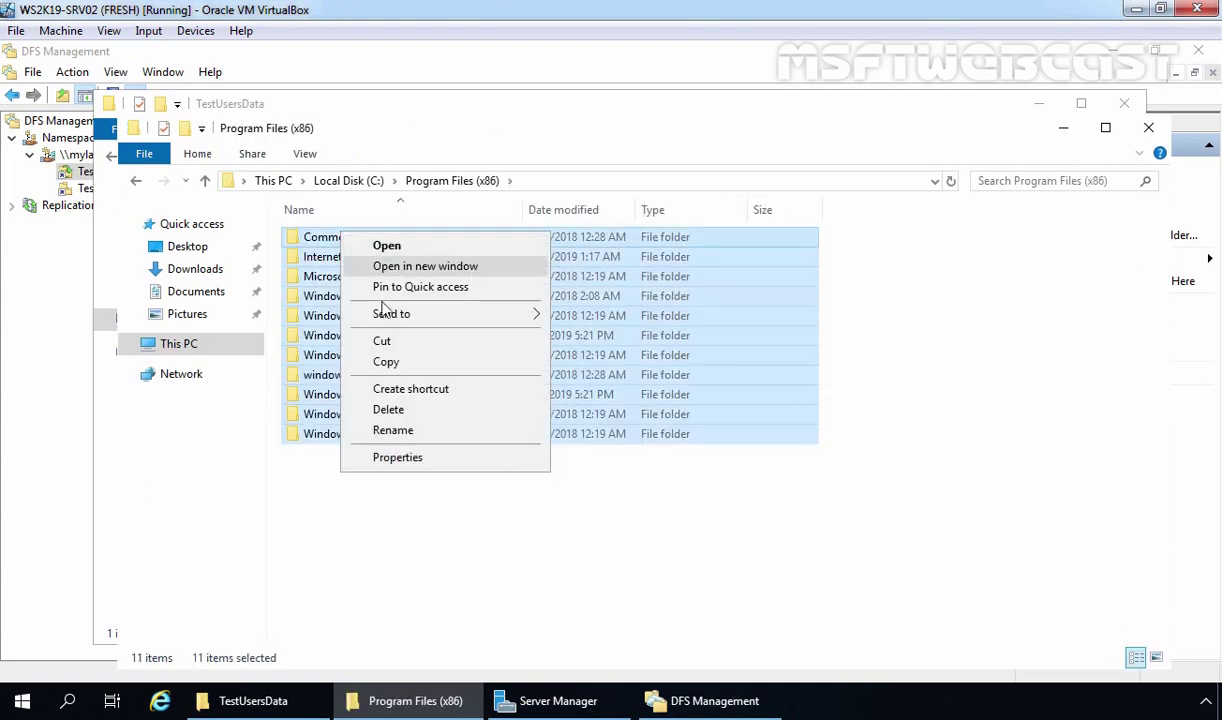
click(386, 362)
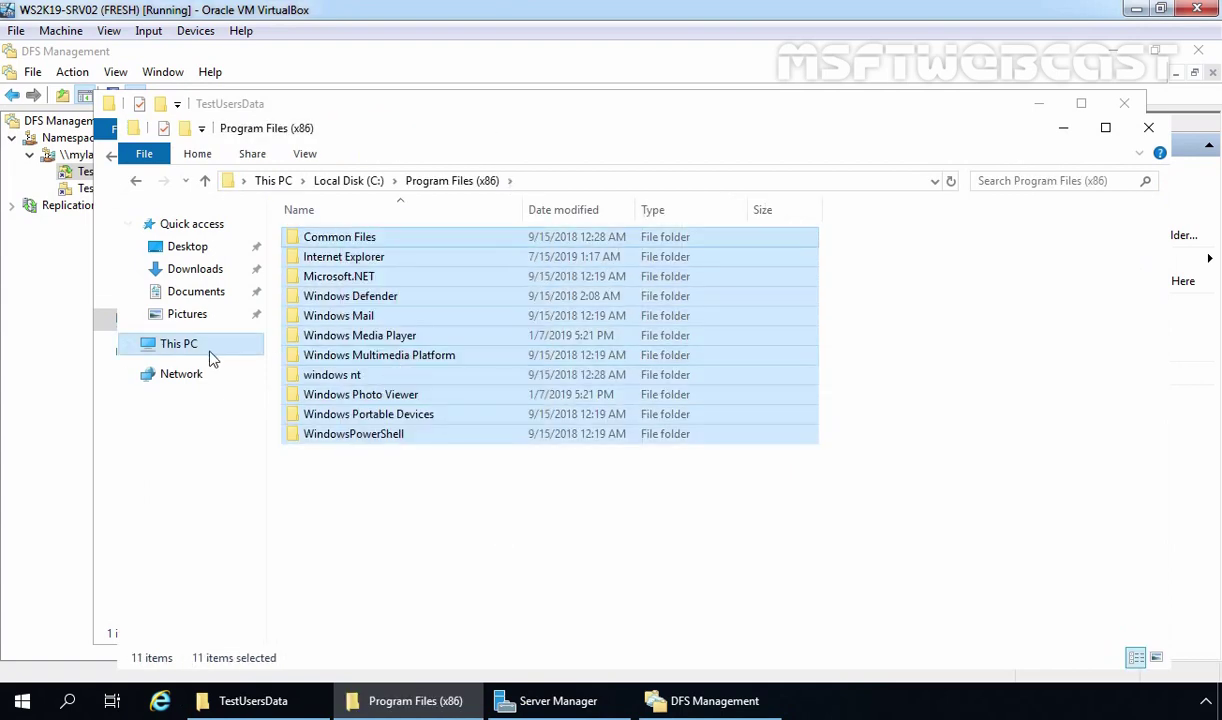
Paste the copied Program Files (x86) folders into E:\TestUsersData on WS2K19-SRV02
click(250, 700)
right_click(330, 279)
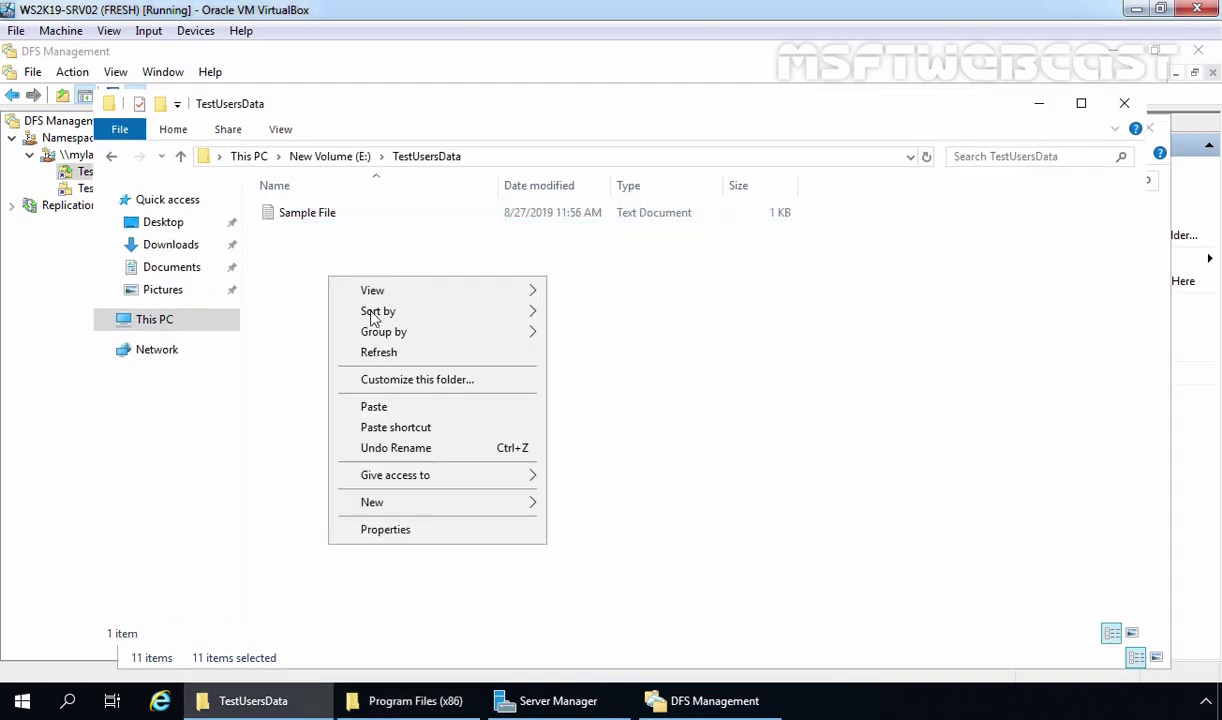
click(399, 408)
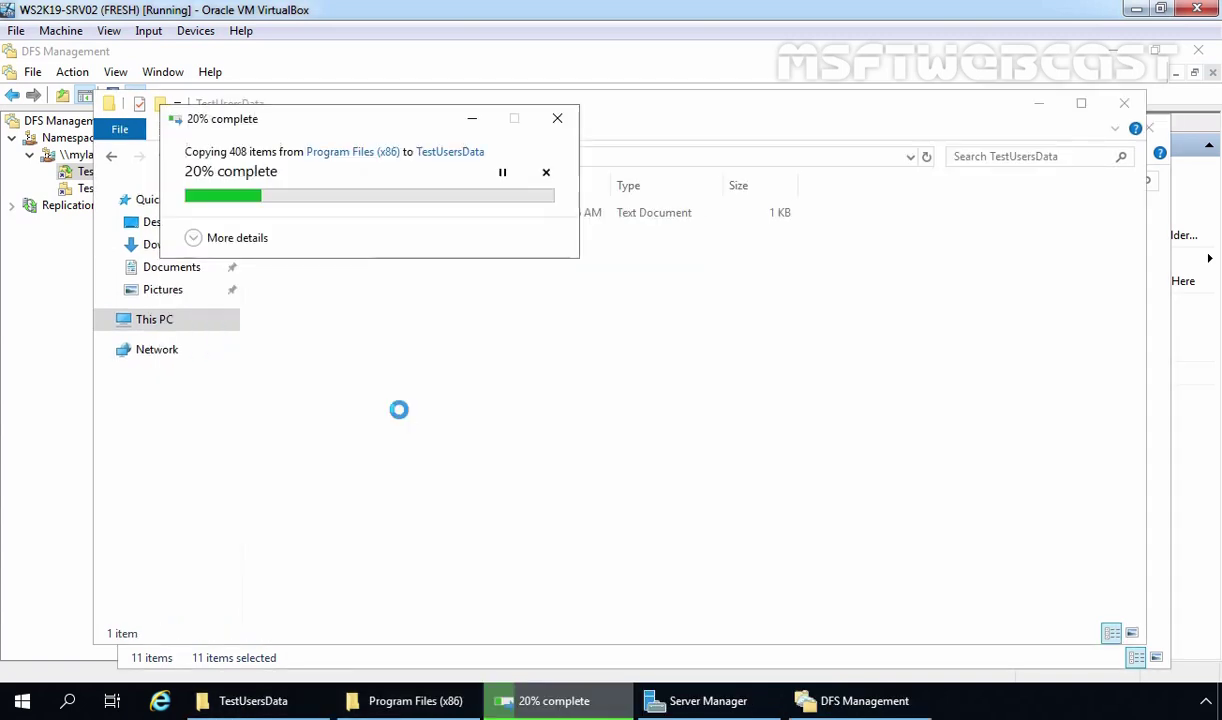
click(237, 240)
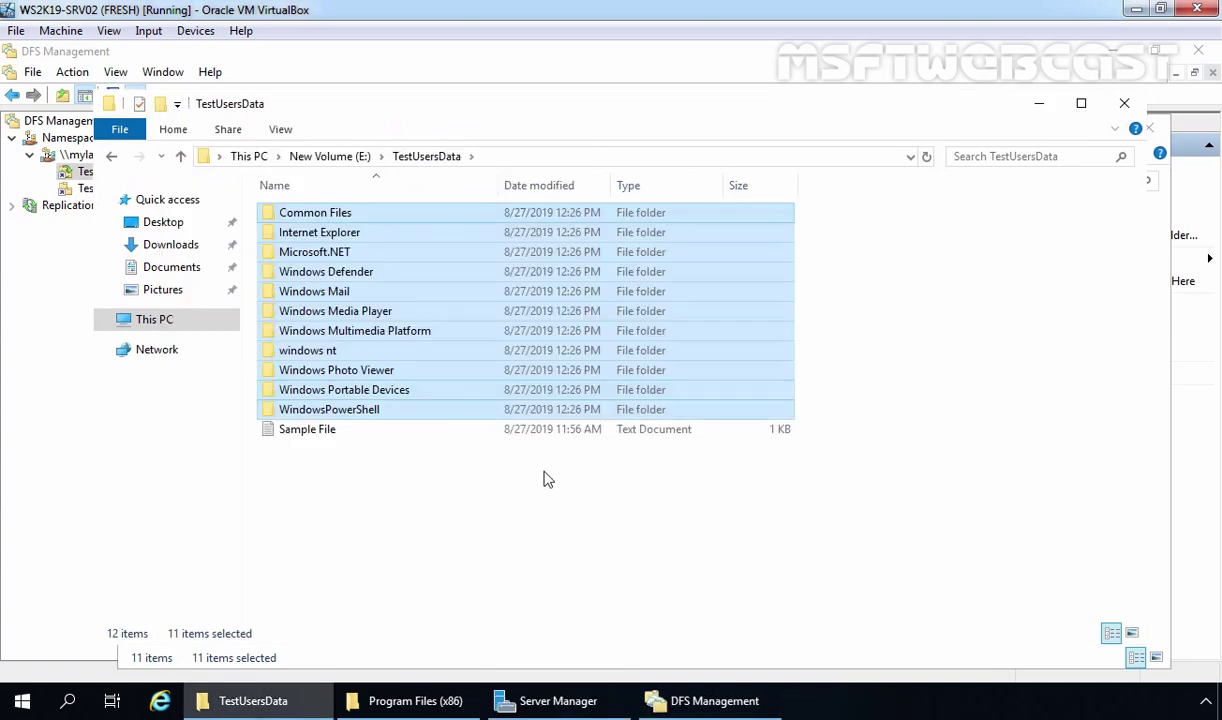
click(425, 510)
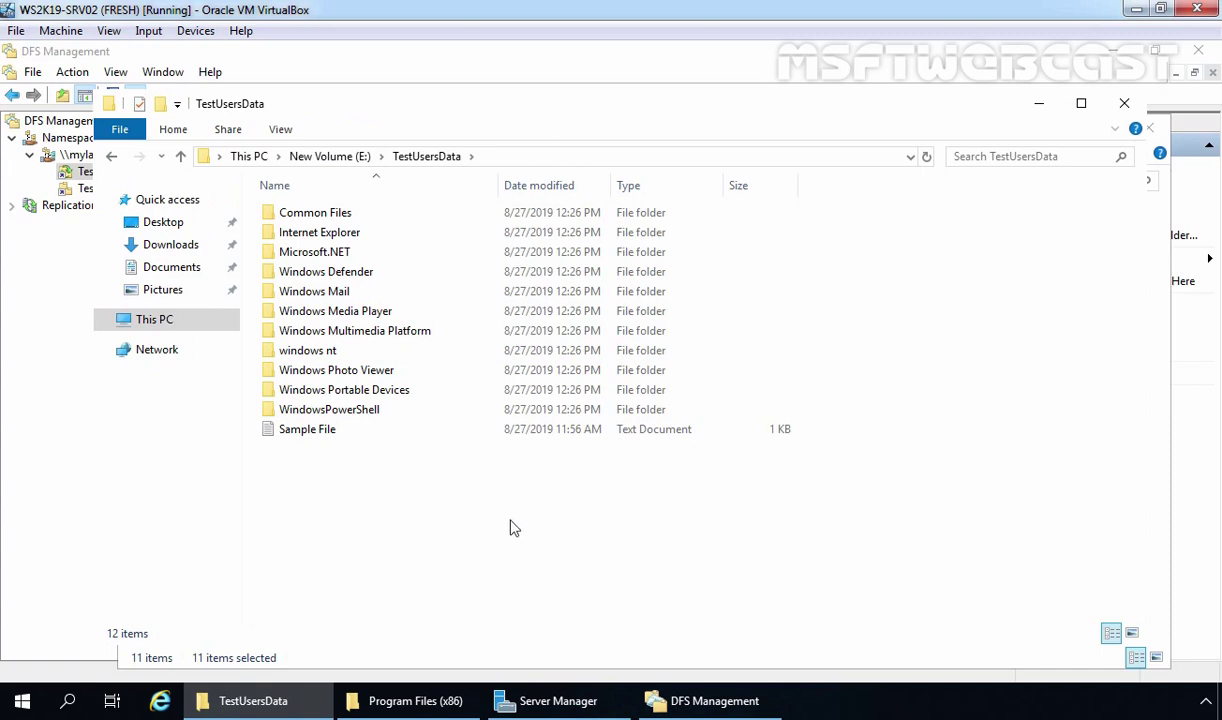
Check the combined size and file count of all items in E:\TestUsersData in their properties
drag(450, 526, 294, 215)
right_click(296, 218)
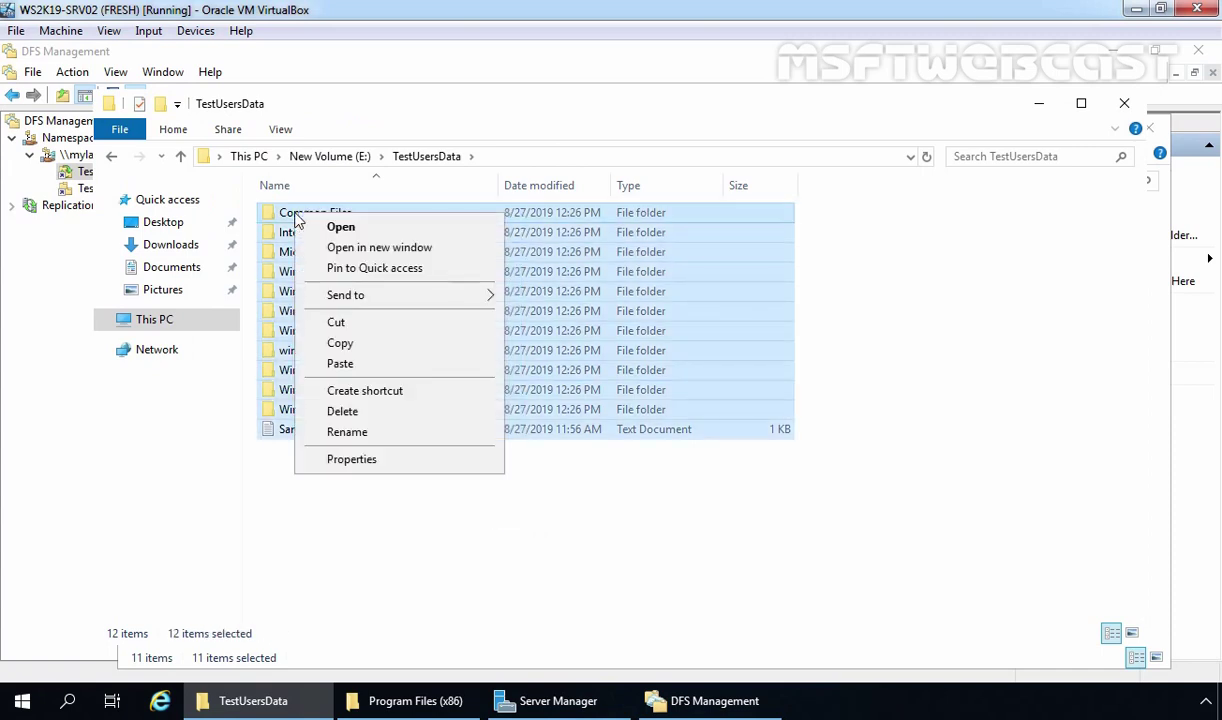
click(362, 458)
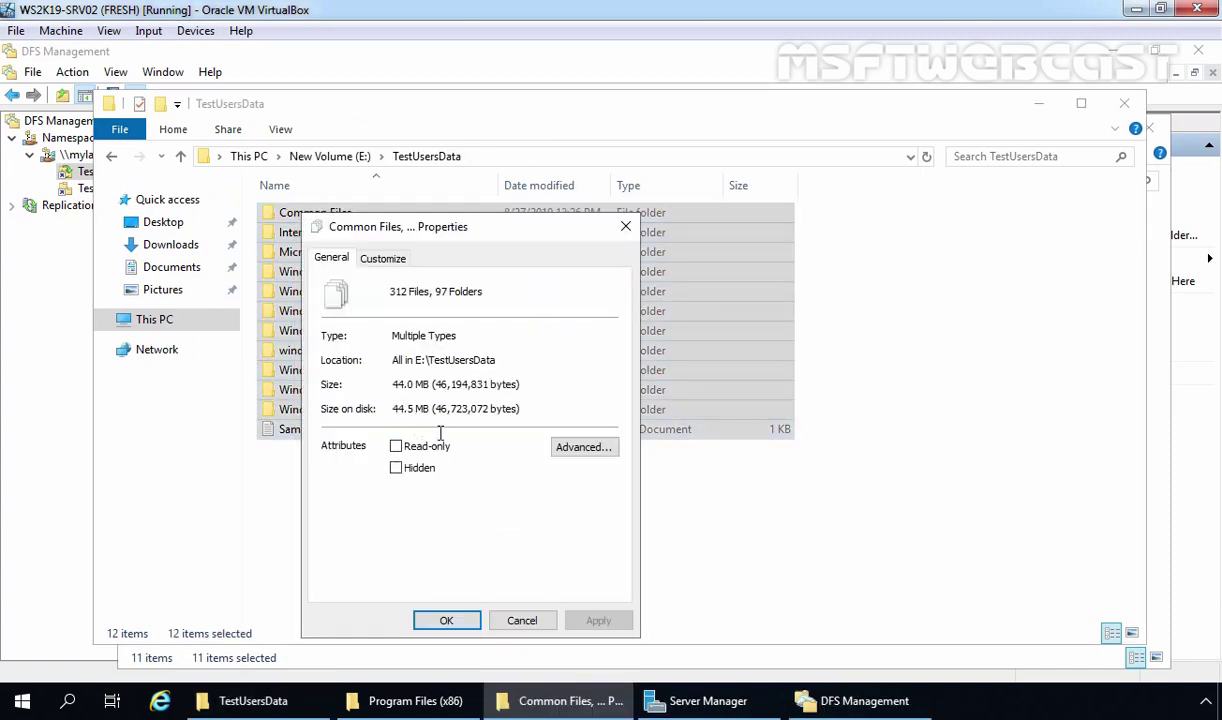
click(450, 620)
In DFS Management, examine the memberships of the mylab.local\store\testdata replication group for both servers
click(718, 705)
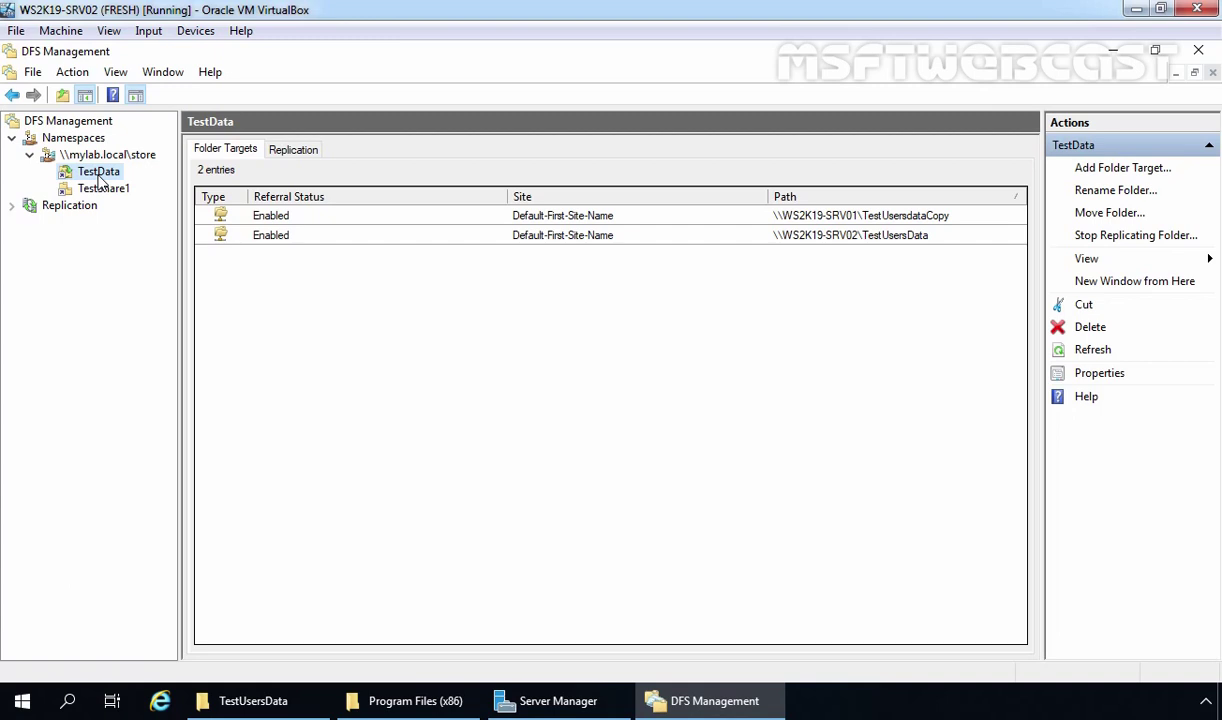
click(90, 207)
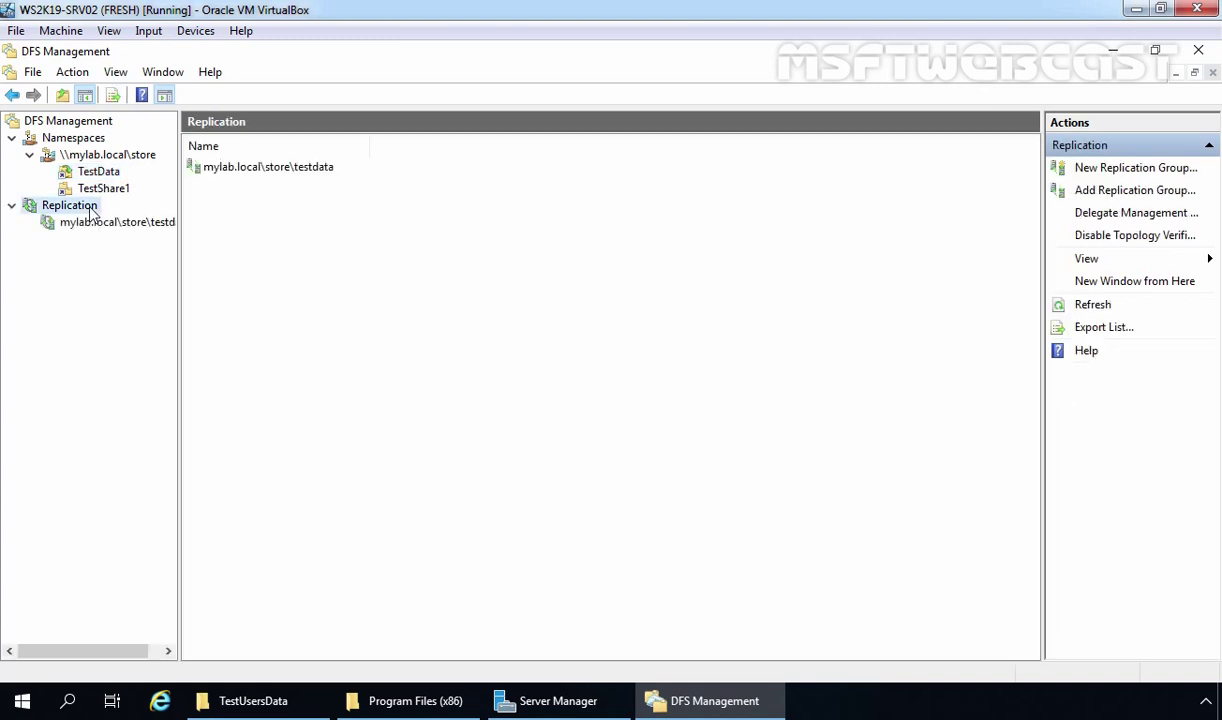
click(98, 221)
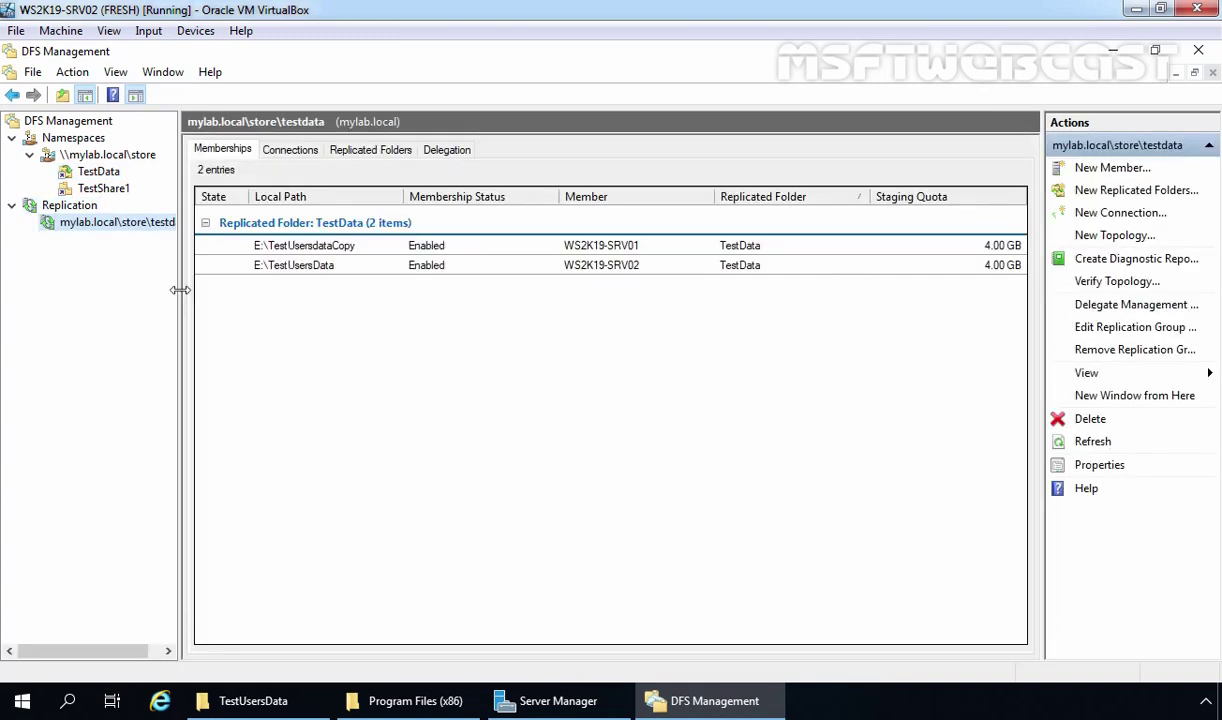
drag(179, 290, 276, 300)
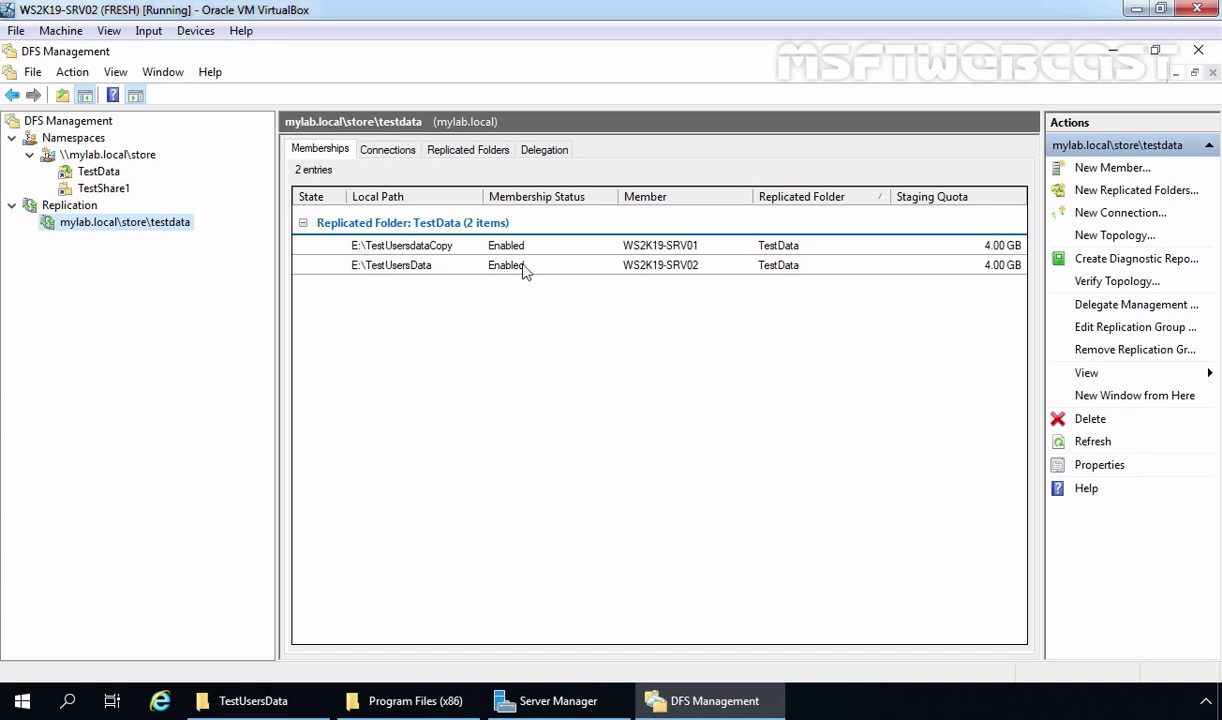
click(402, 245)
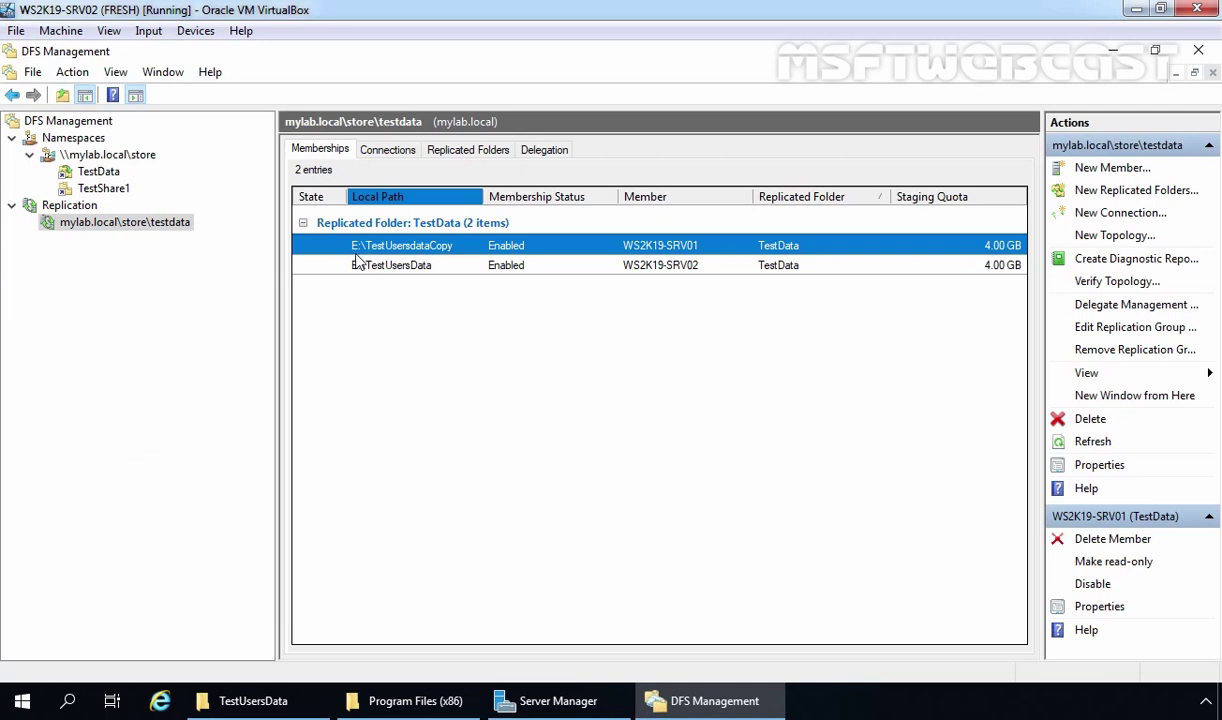
click(678, 266)
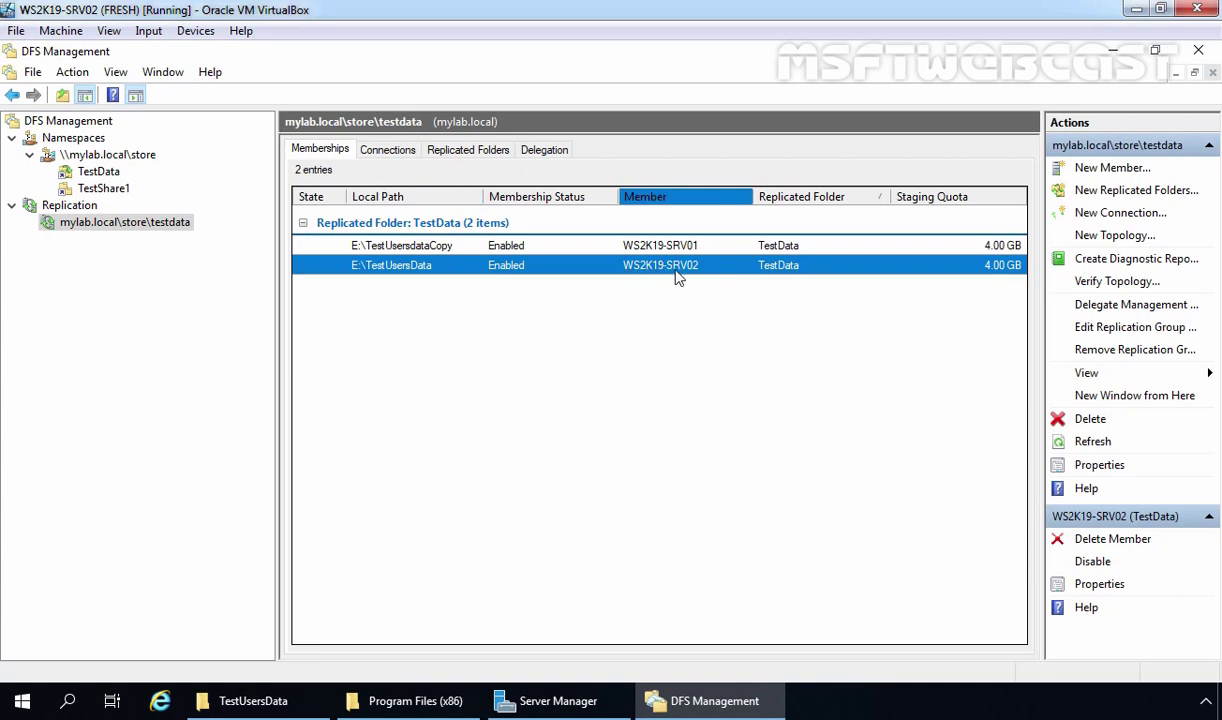
Review the connections, replicated folders and delegation of the mylab.local\store\testdata replication group
click(372, 147)
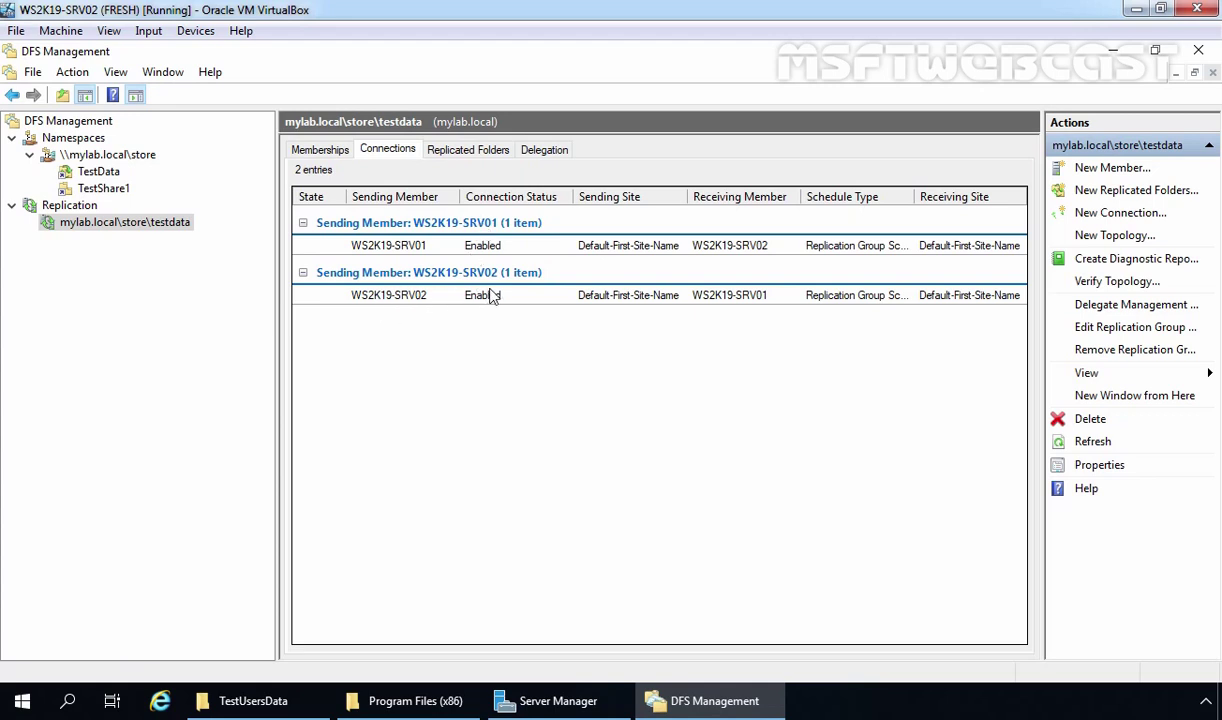
click(445, 149)
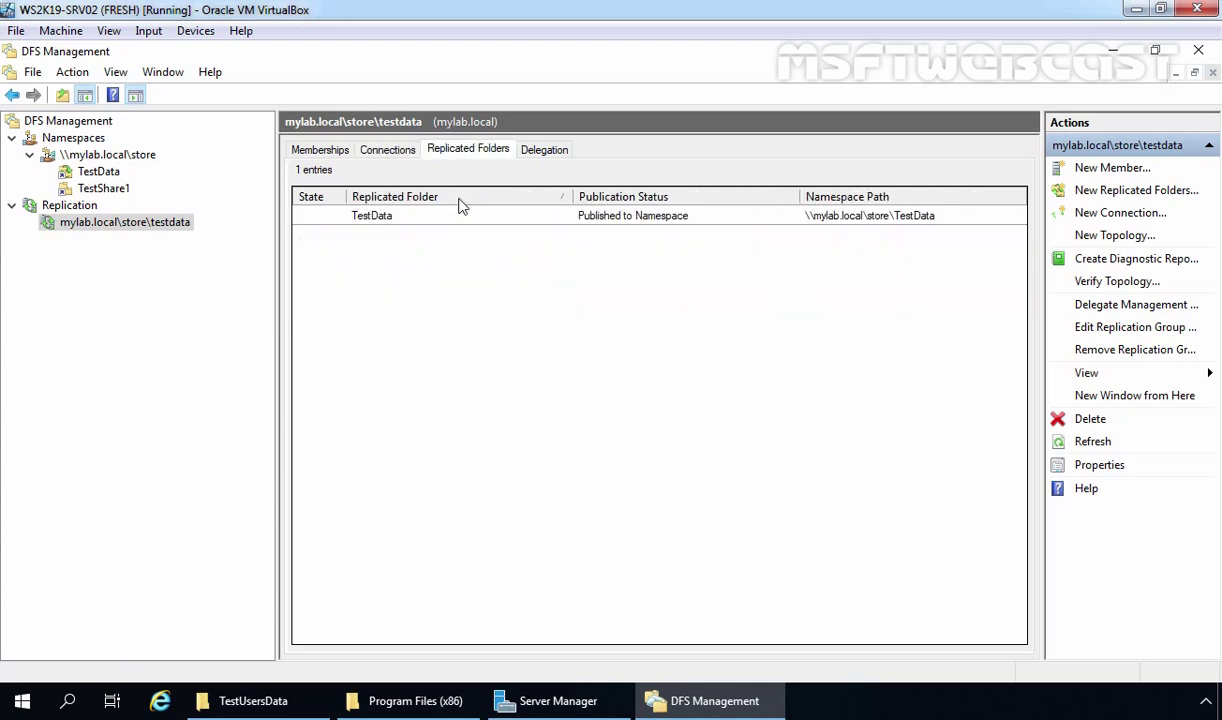
click(366, 216)
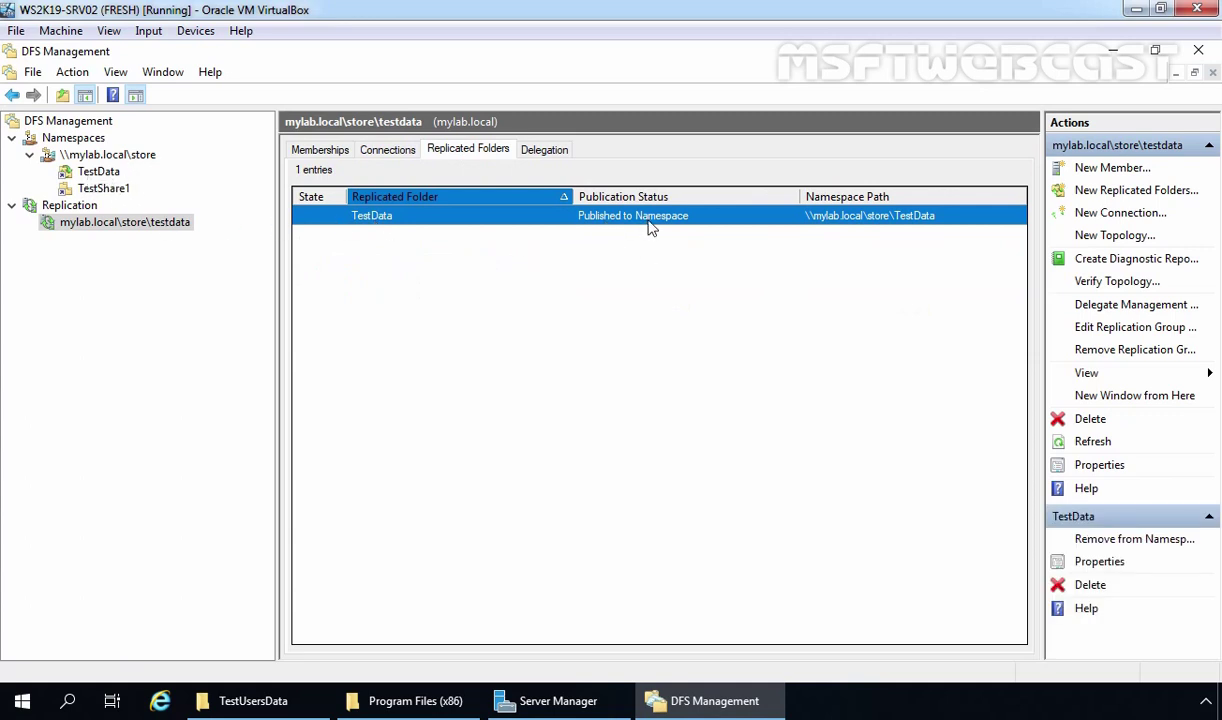
click(544, 150)
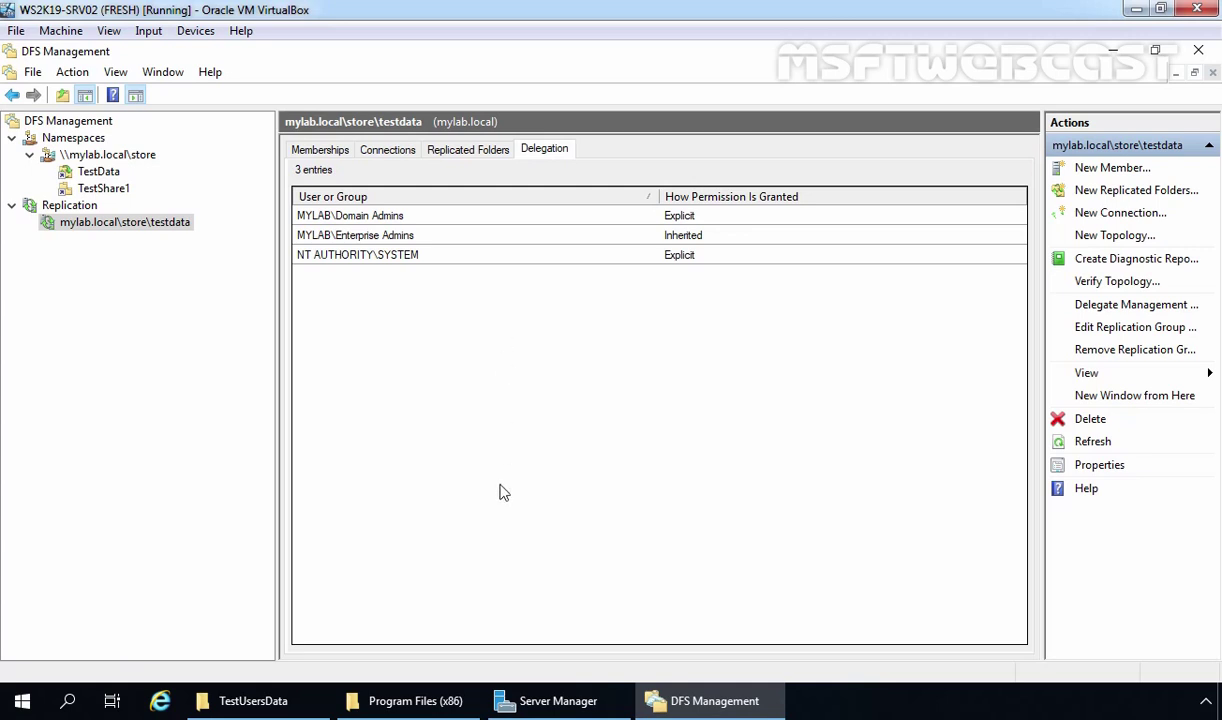
Review the items in E:\TestUsersData on WS2K19-SRV02, and switch to WS2K19-SRV01 to view its local server properties
click(232, 700)
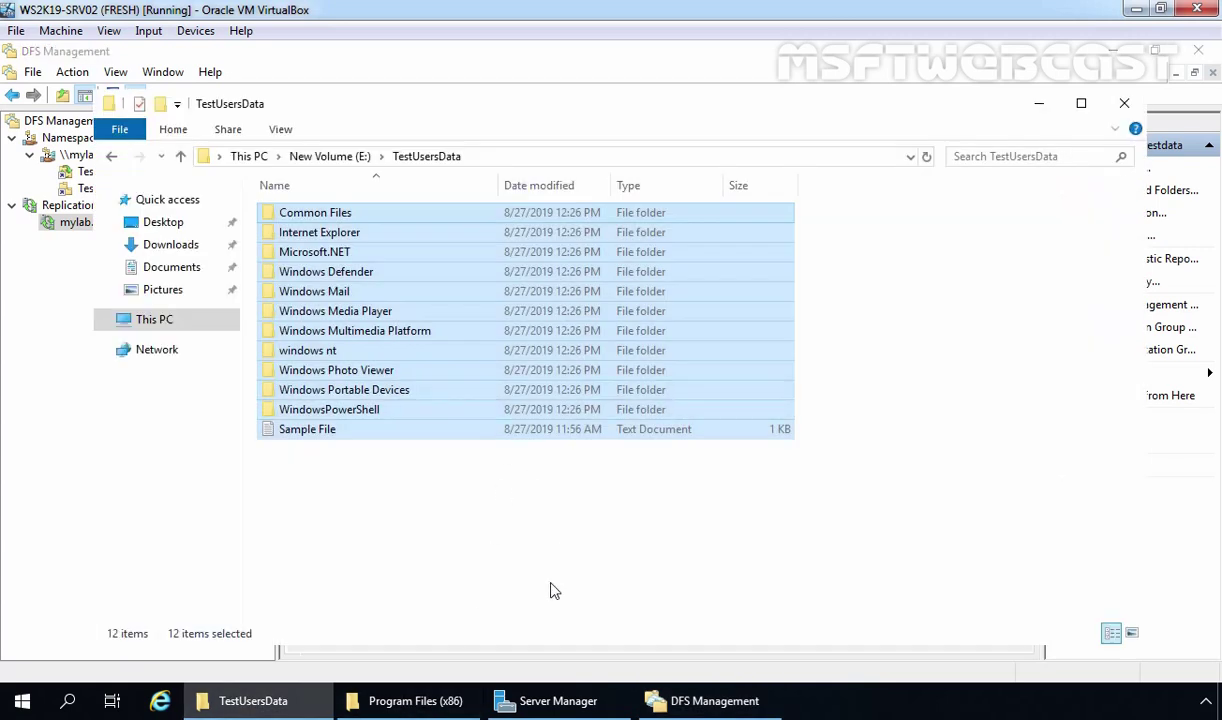
drag(551, 583, 362, 218)
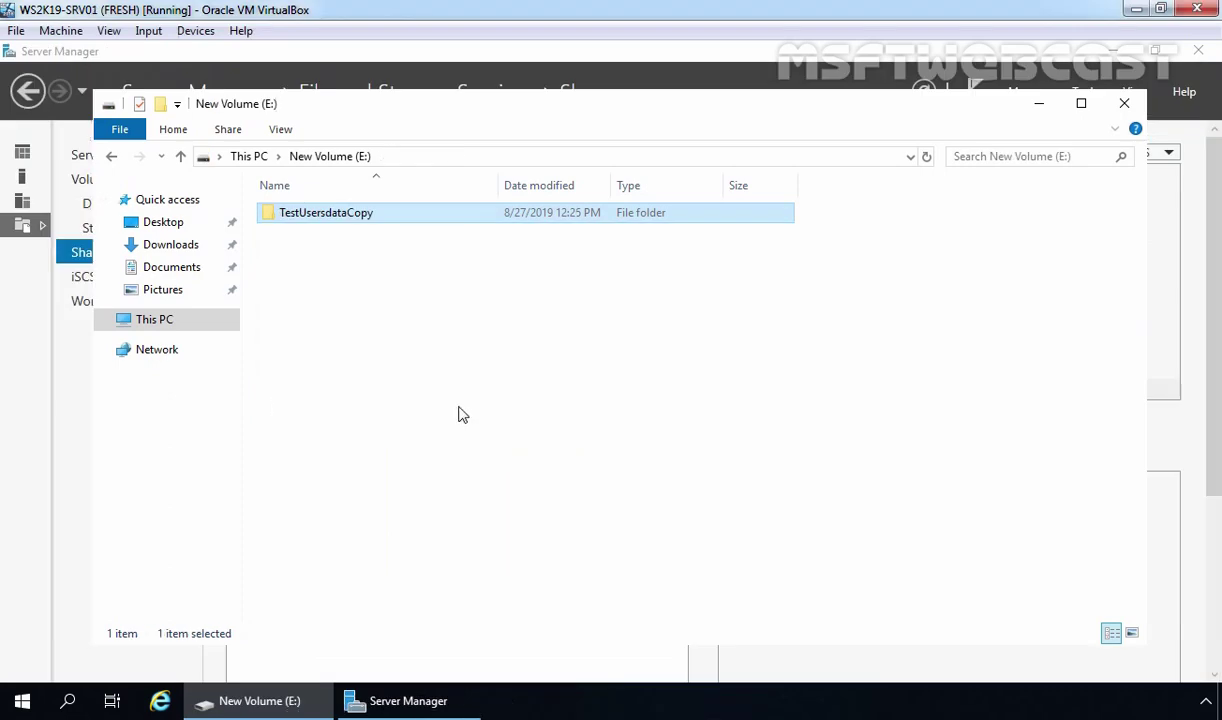
click(22, 266)
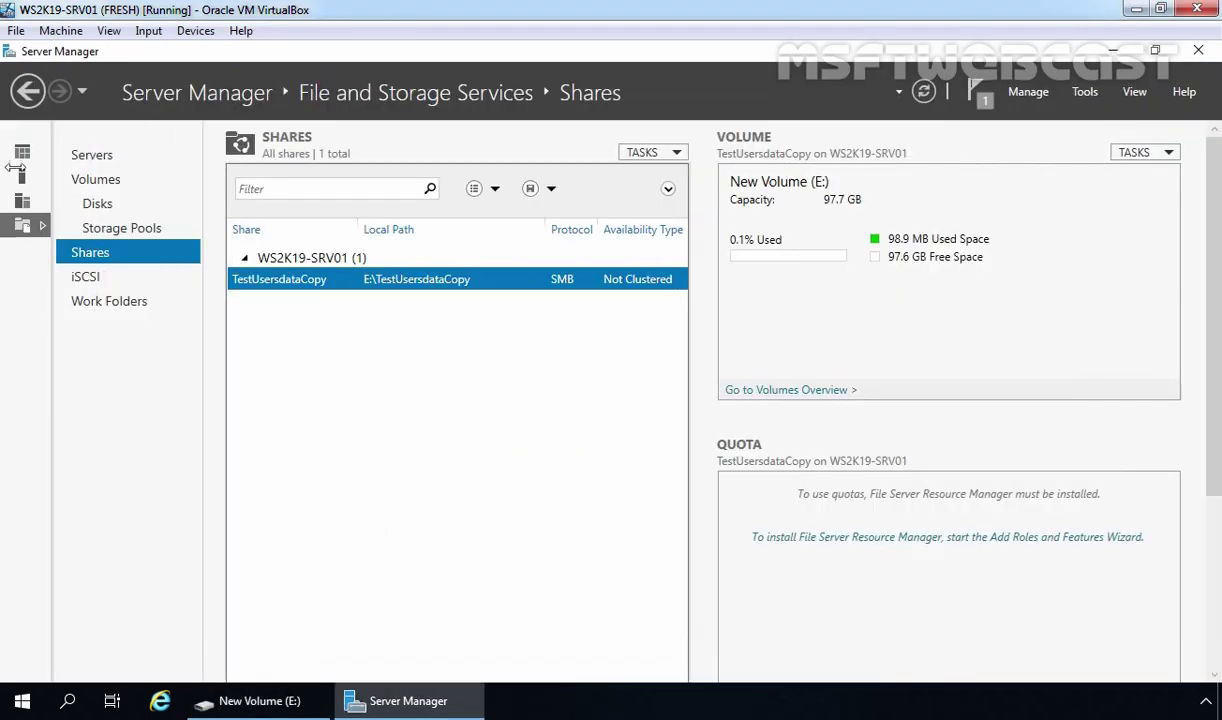
click(22, 152)
click(40, 178)
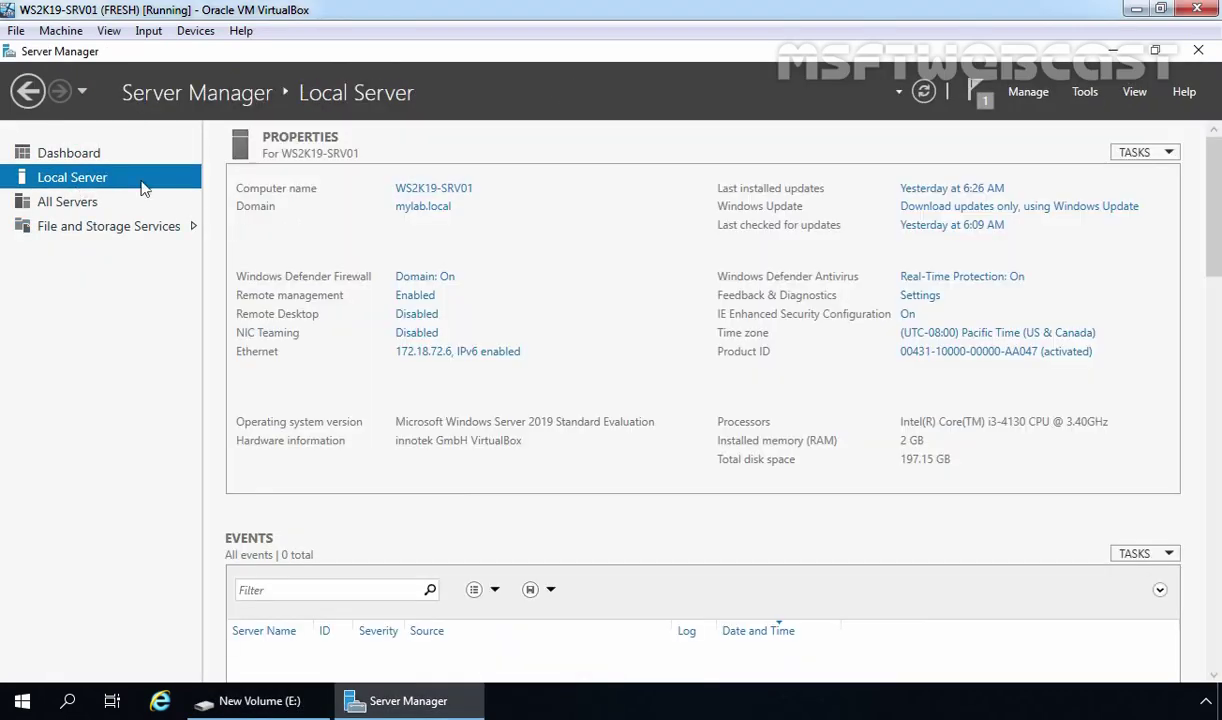
Open E:\TestUsersdataCopy on WS2K19-SRV01 and check whether it contains the folders added on WS2K19-SRV02
click(270, 690)
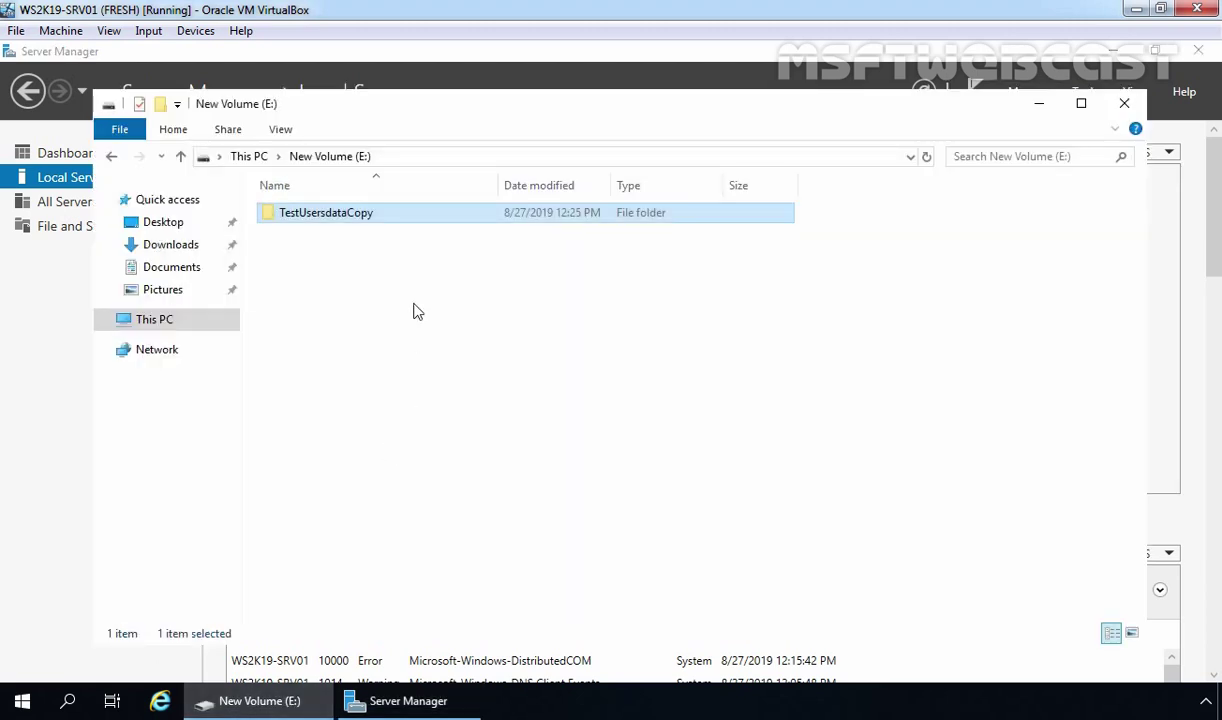
double_click(342, 219)
drag(440, 543, 325, 213)
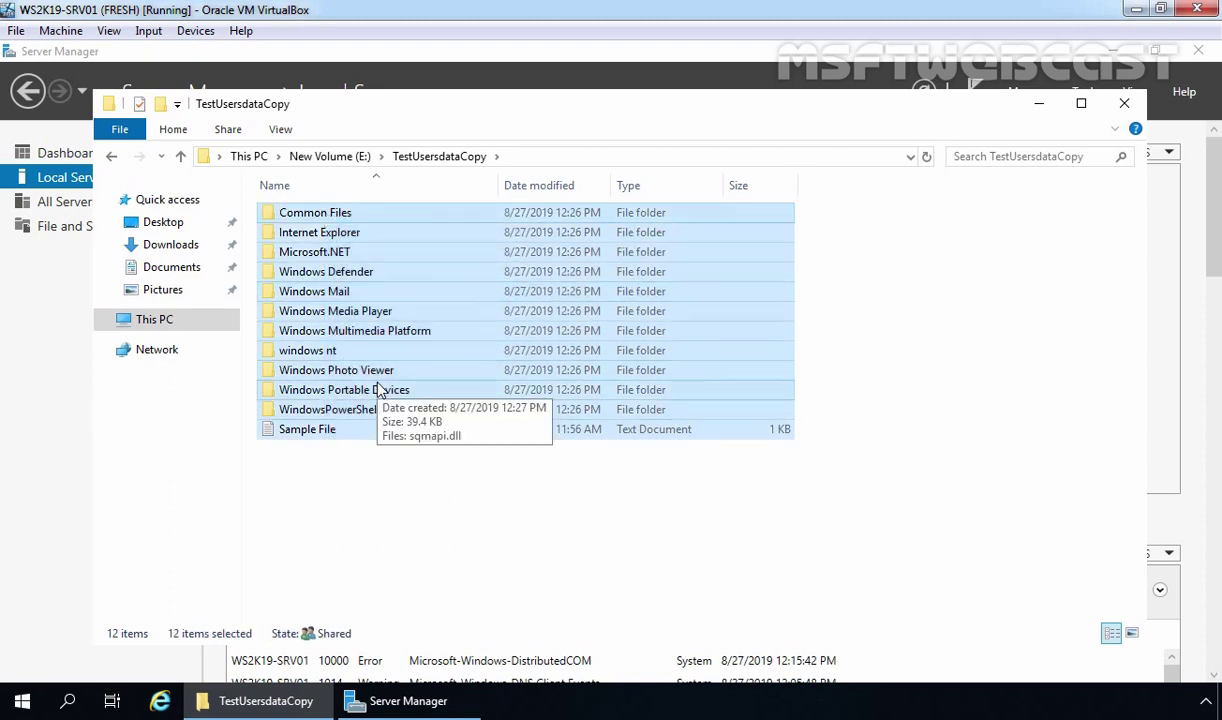
click(489, 549)
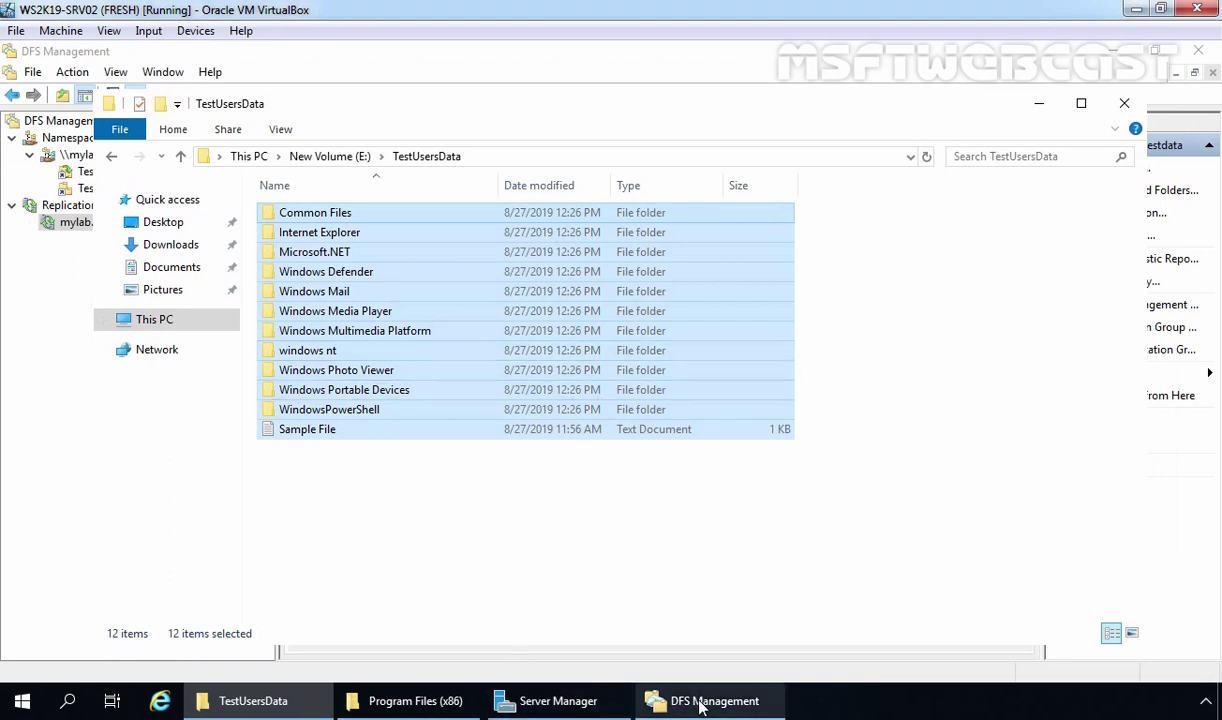
Start a health report for the mylab.local\store\testdata replication group in DFS Management, keeping C:\DFSReports as the path and the default name and members
click(700, 704)
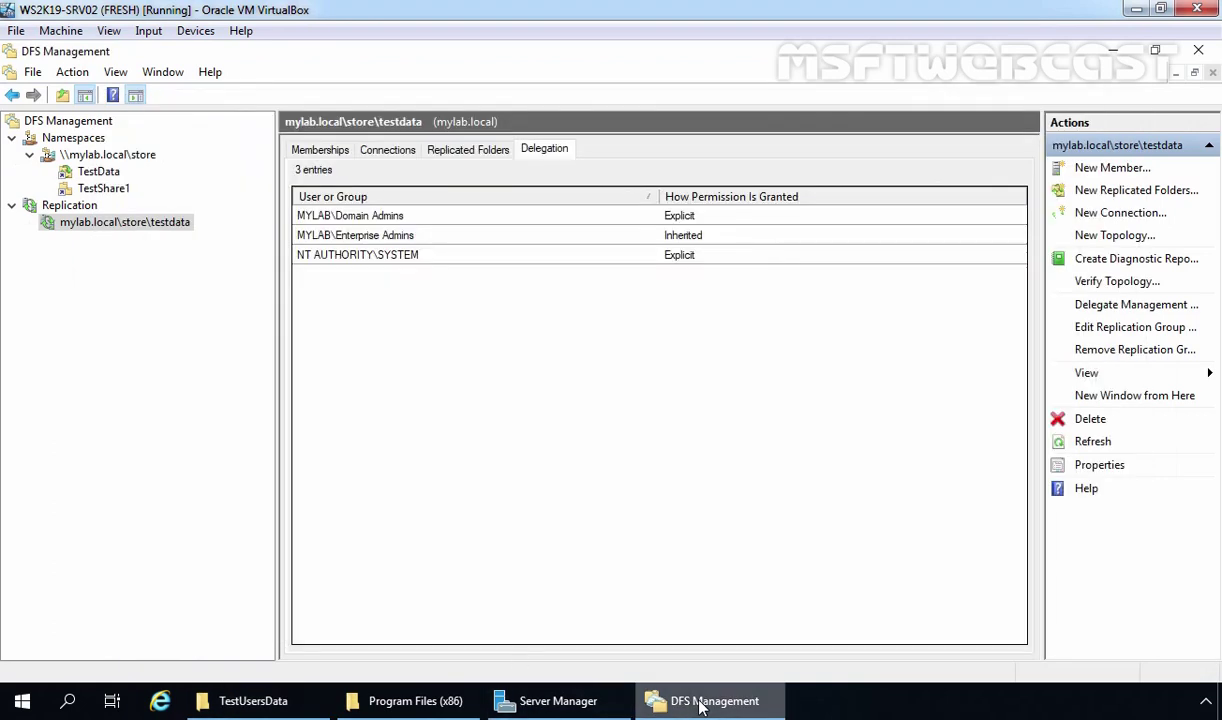
right_click(100, 227)
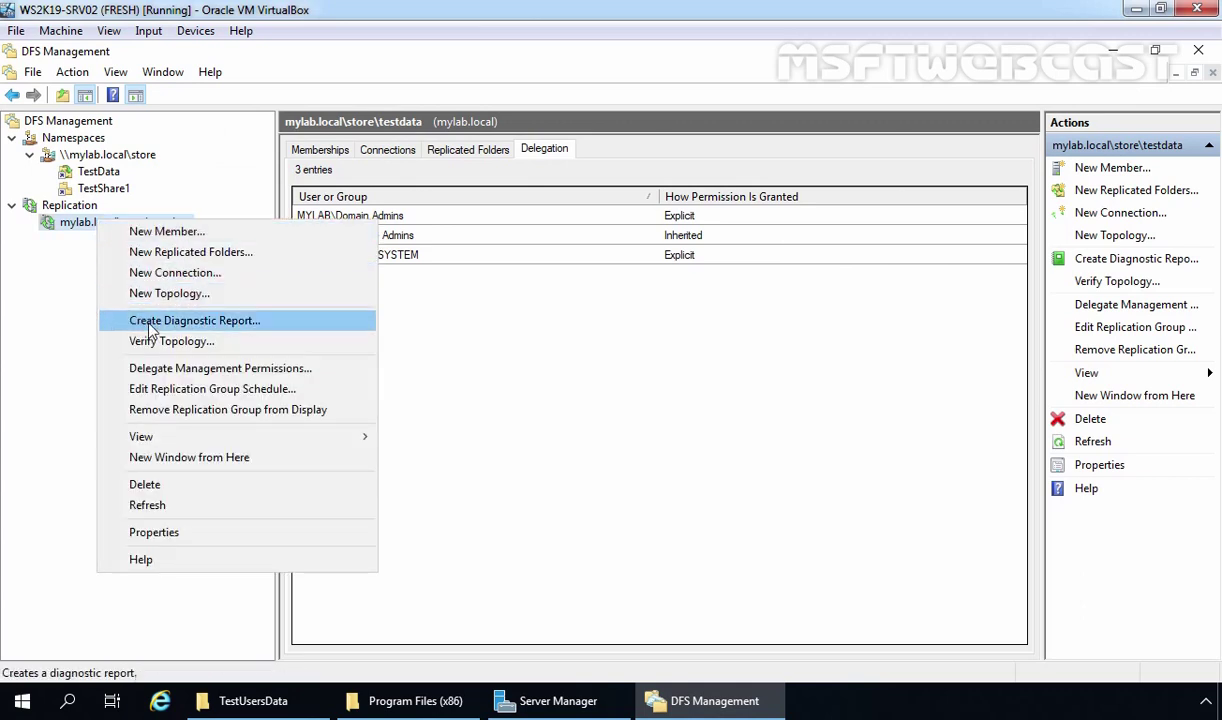
click(224, 323)
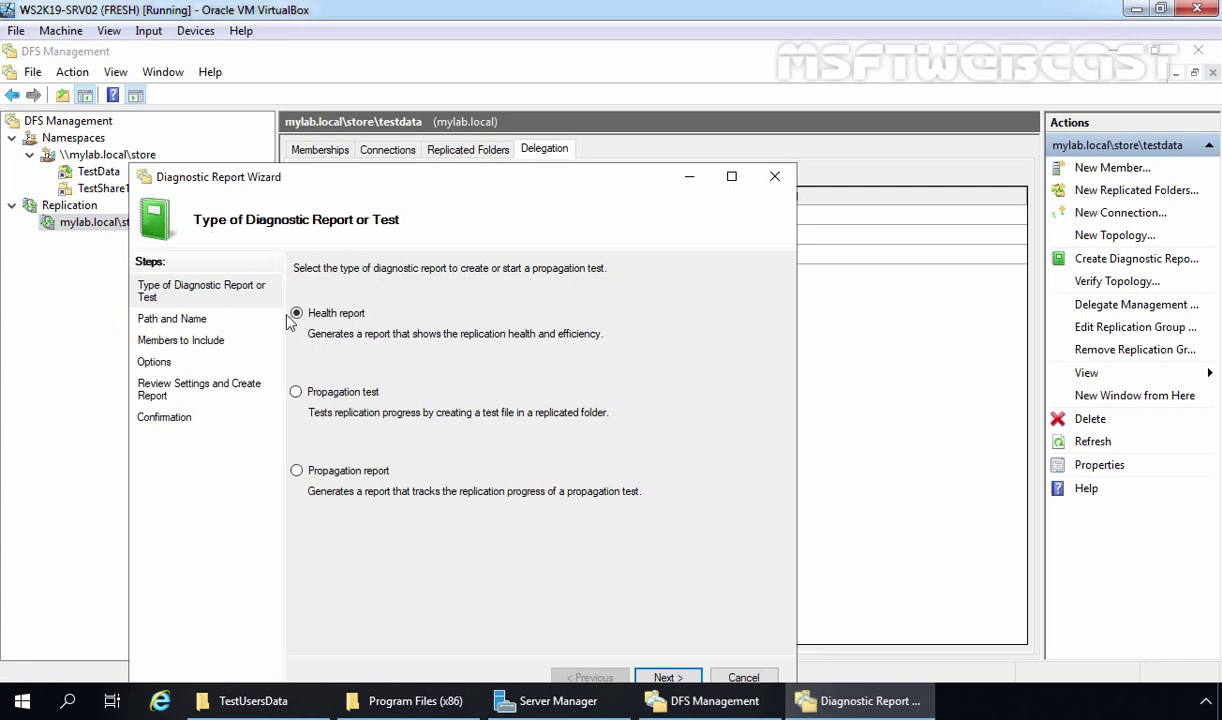
drag(346, 186, 333, 113)
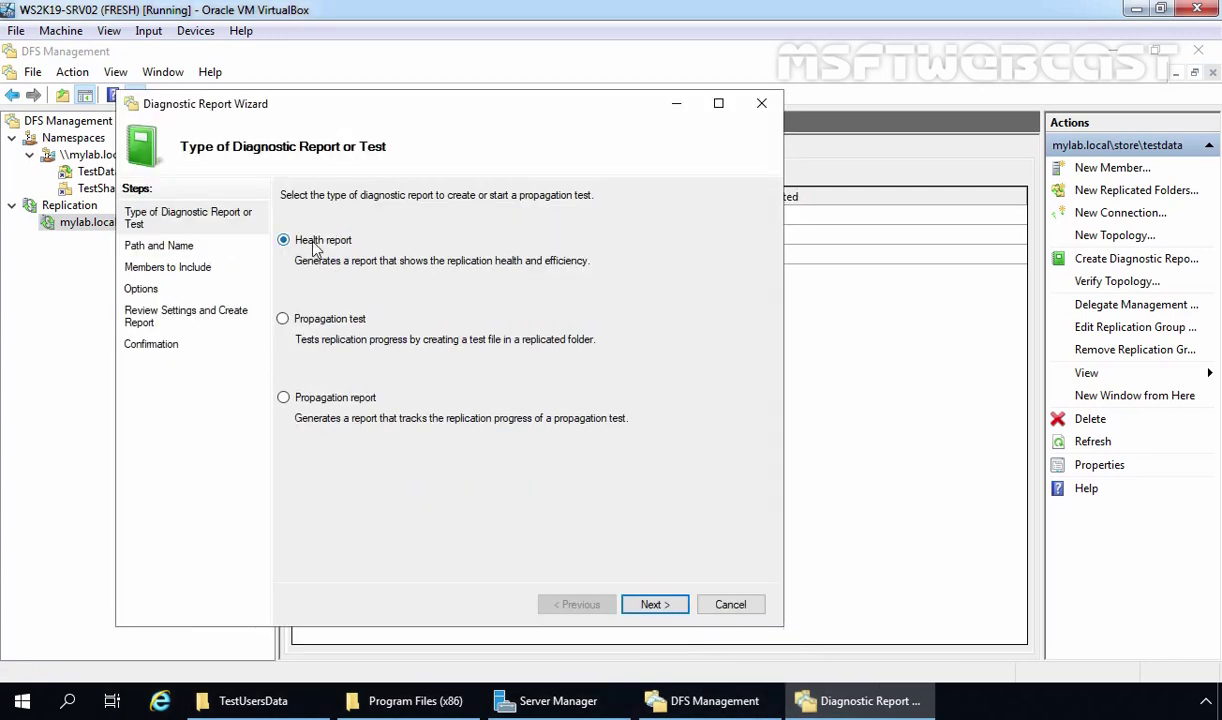
click(660, 605)
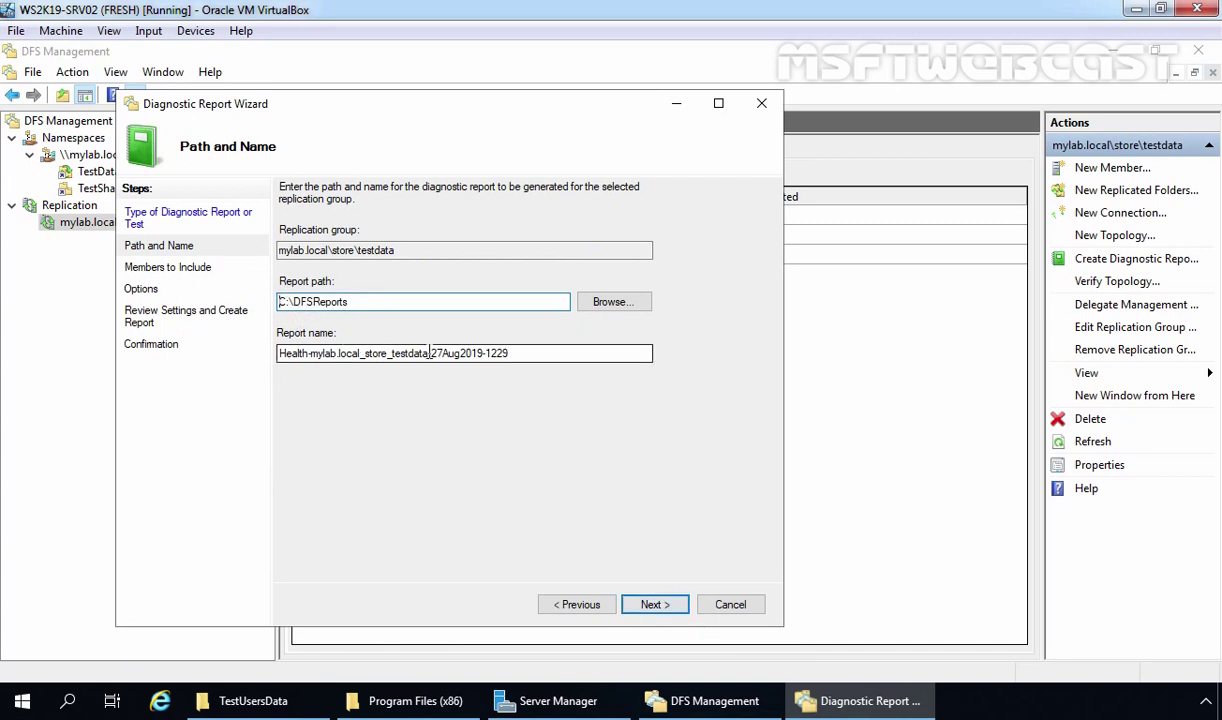
click(652, 605)
click(655, 607)
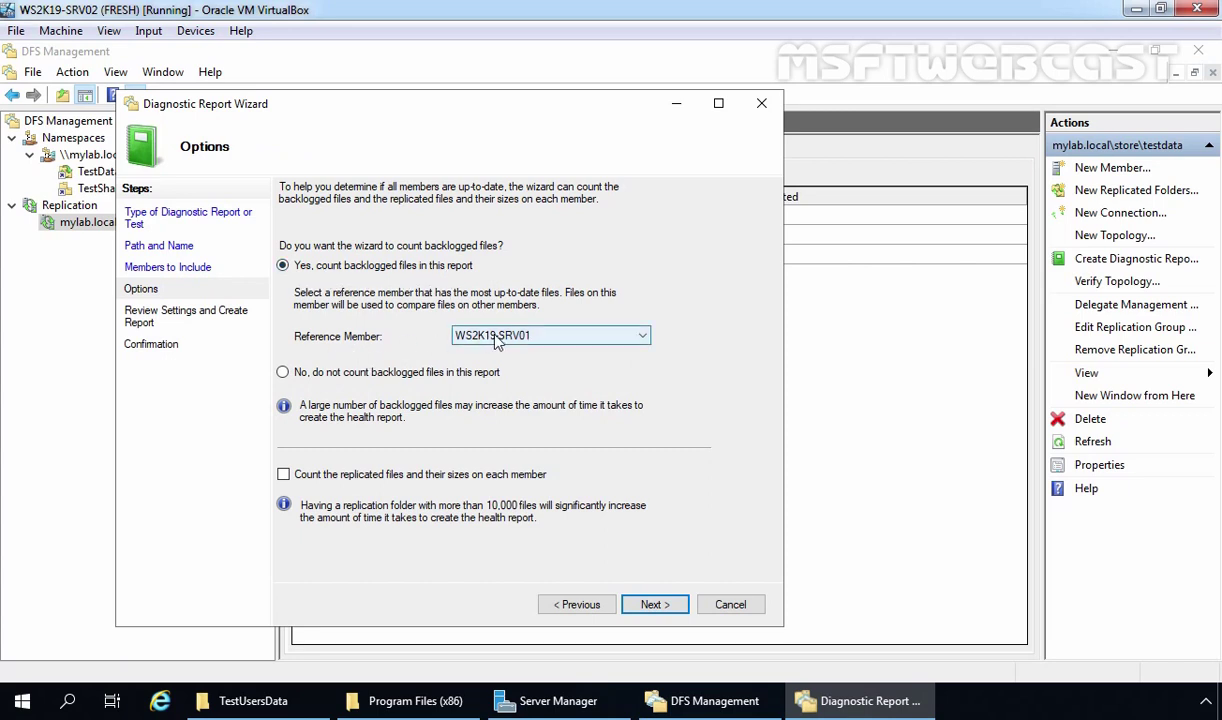
Set WS2K19-SRV02 as the reference member for counting backlogged files and create the health report
click(489, 338)
click(505, 366)
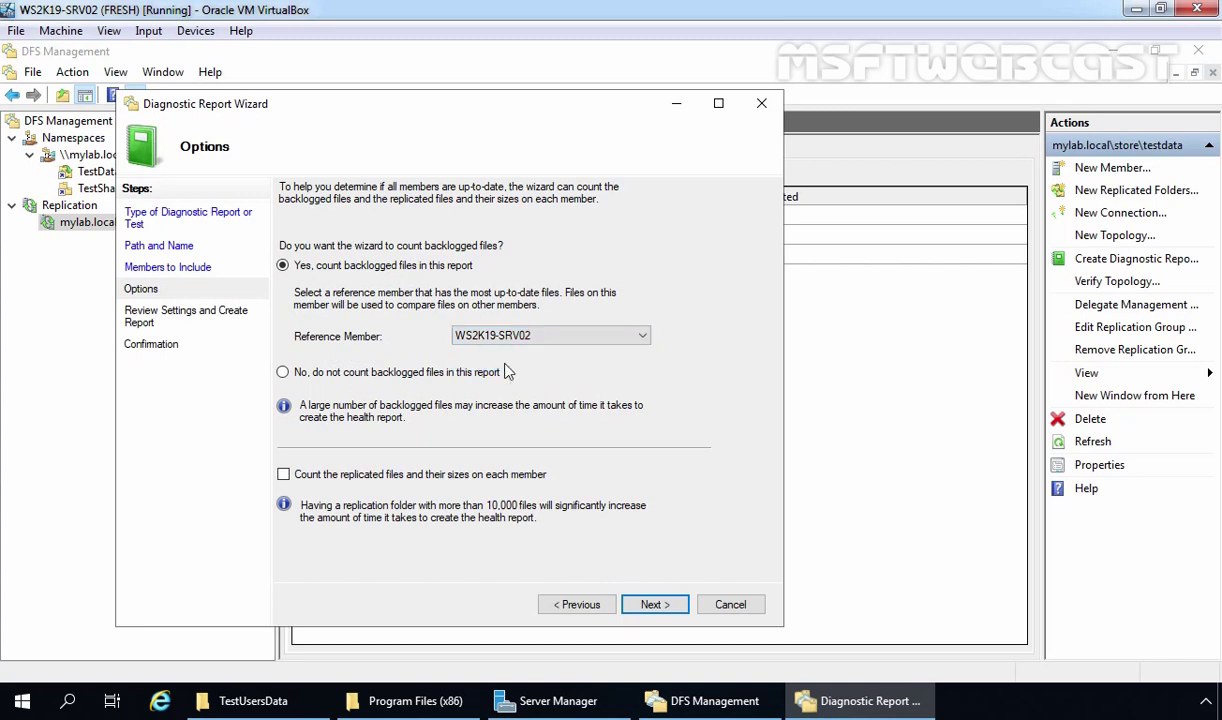
click(655, 608)
click(655, 606)
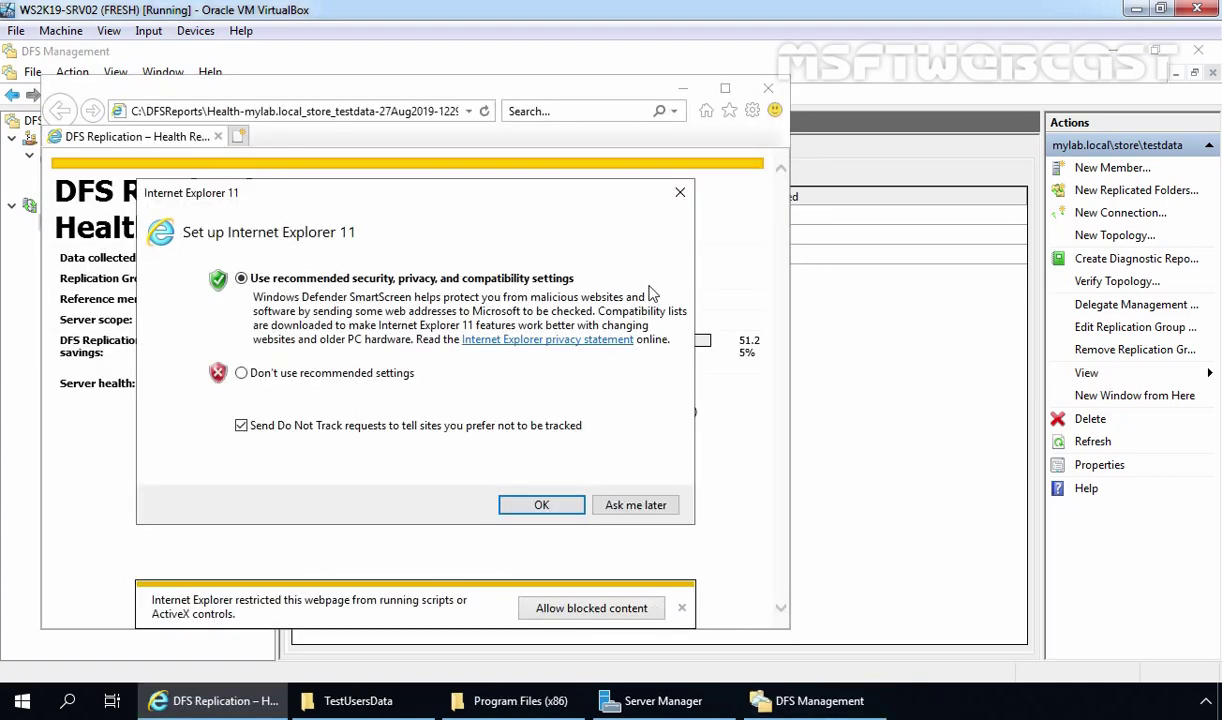
Dismiss the Internet Explorer setup and its extra page, and allow blocked content in the maximized DFS Replication Health Report
click(680, 192)
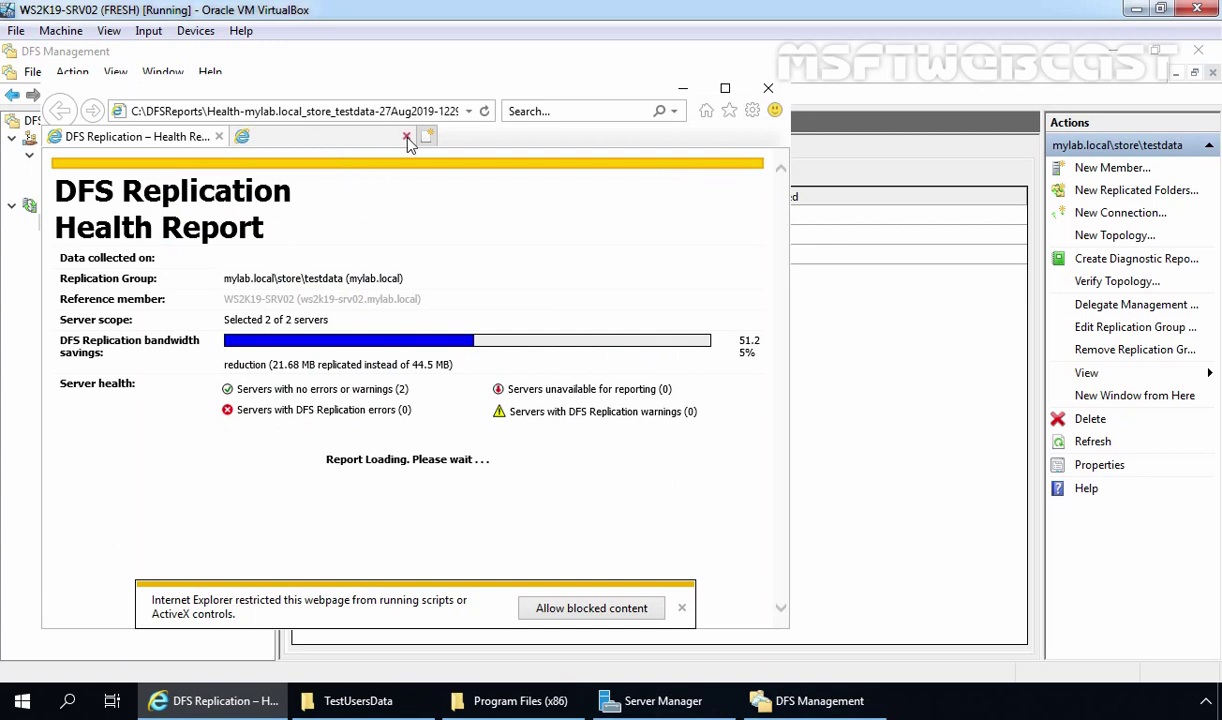
click(725, 88)
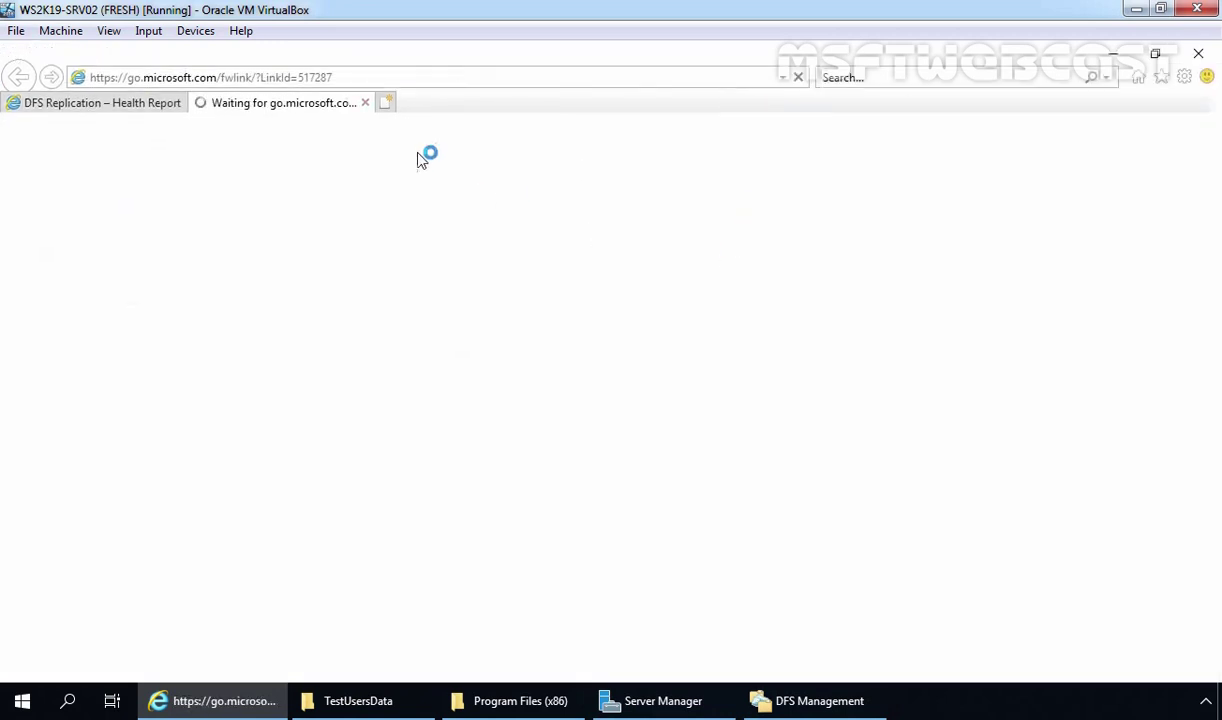
click(366, 103)
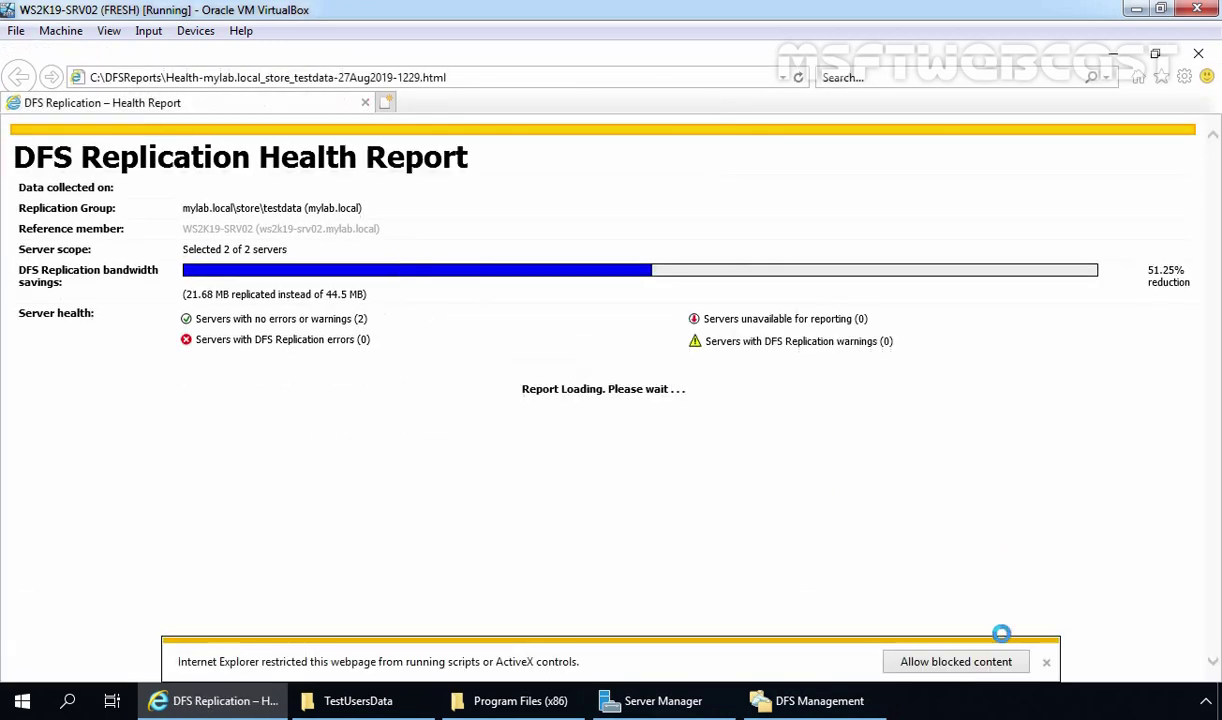
click(960, 661)
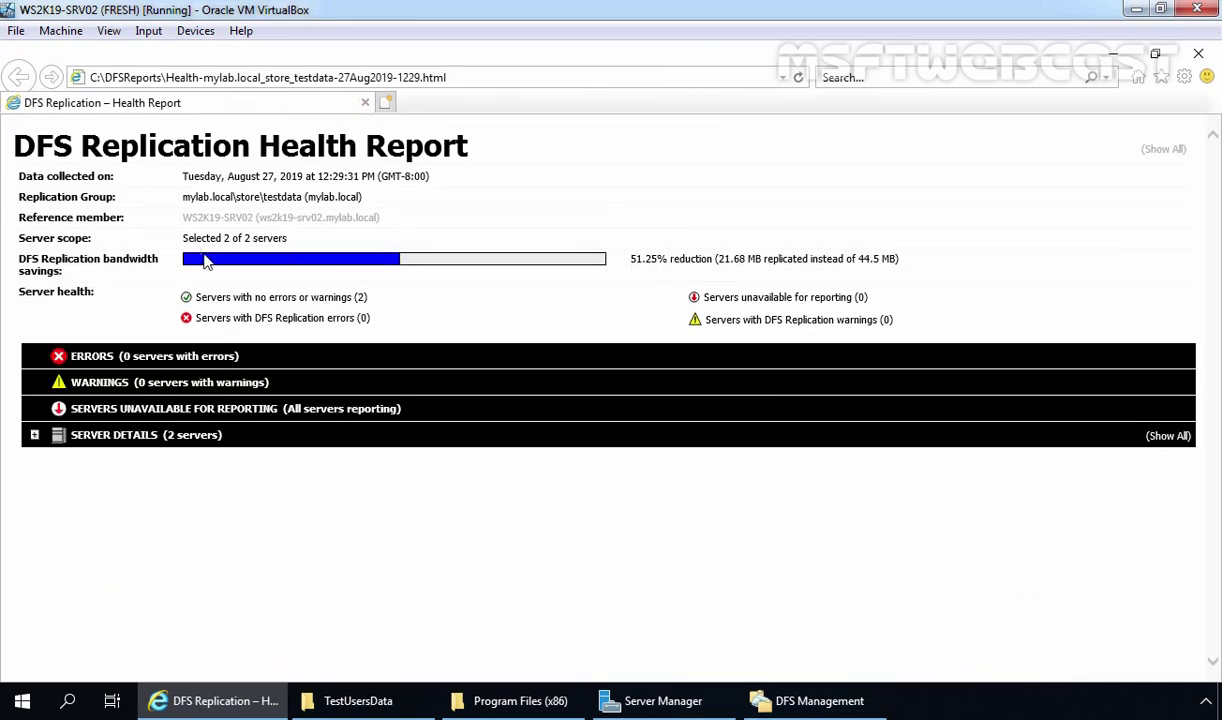
Expand the report's server details and view the general details of WS2K19-SRV01, collapse them, and view those of WS2K19-SRV02
click(163, 435)
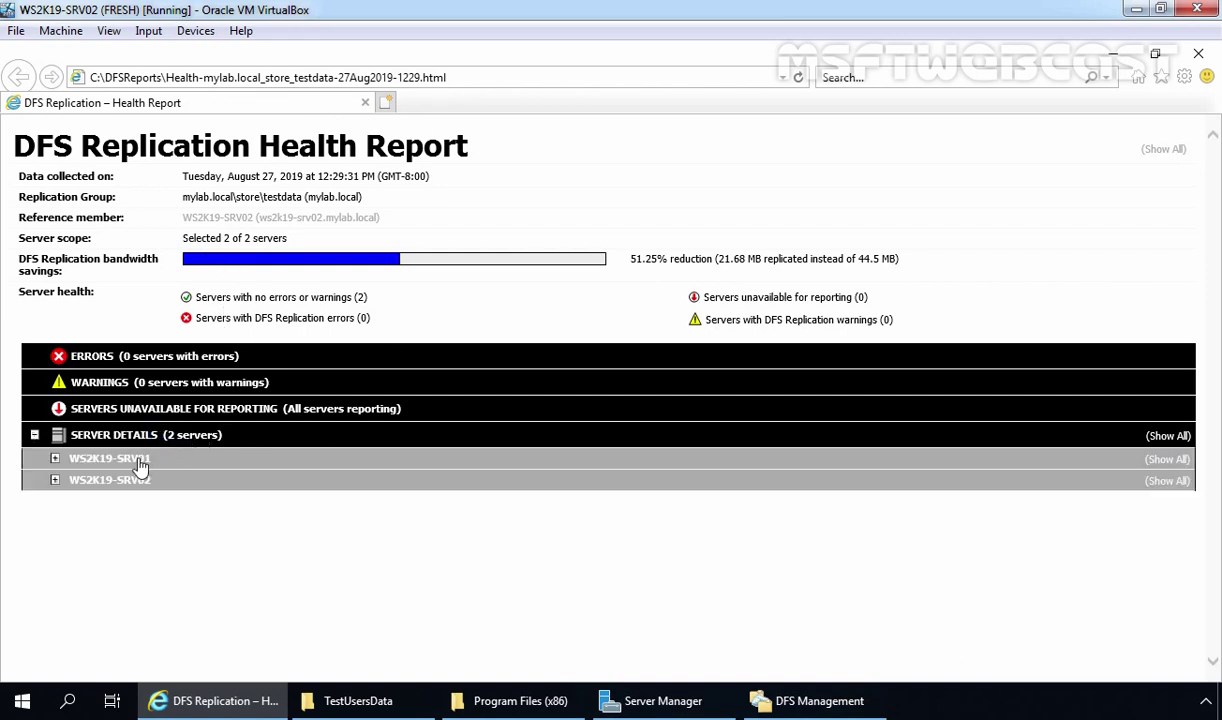
click(140, 462)
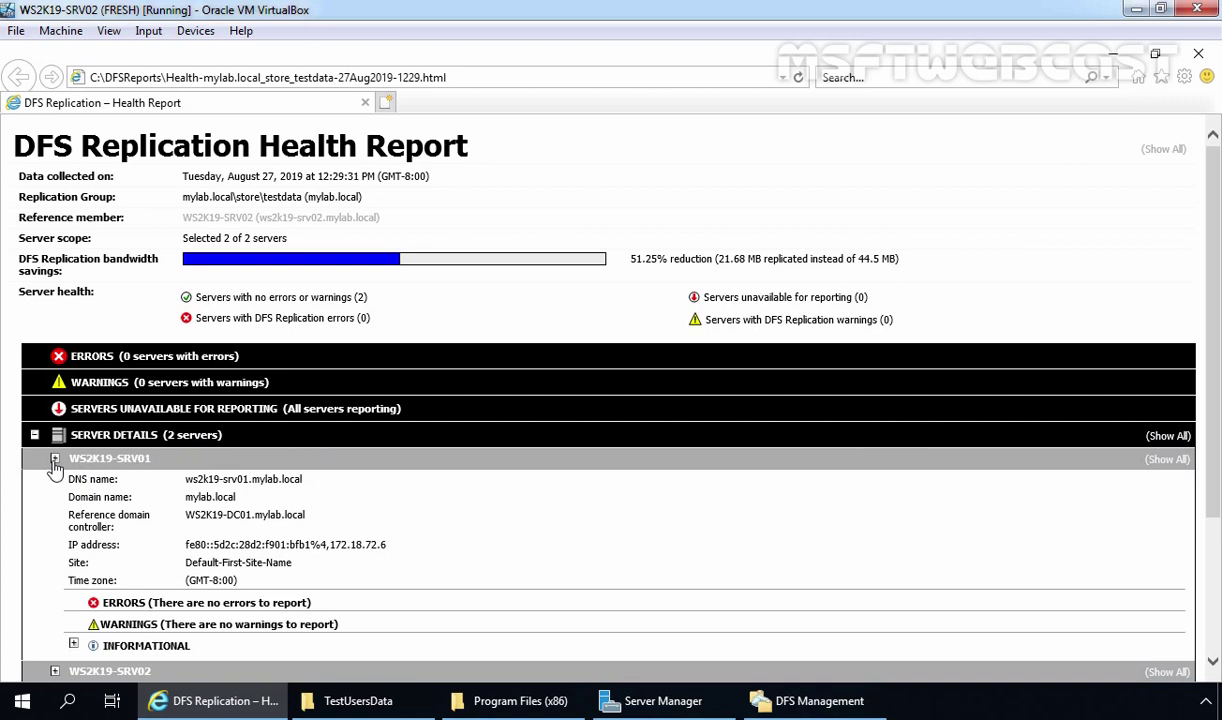
click(55, 459)
click(148, 484)
scroll(374, 458, down, 1)
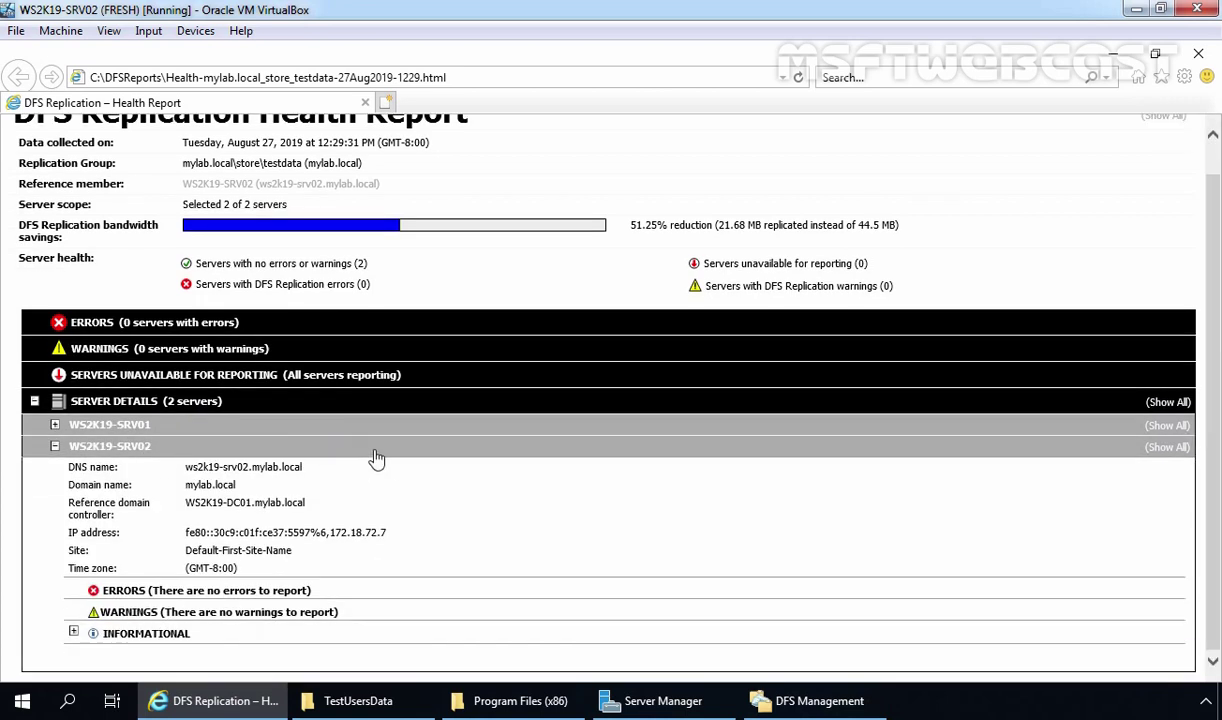
Expand the informational section of WS2K19-SRV02 and review its service state, replicated folder status, disk space and bandwidth savings
click(146, 632)
scroll(412, 560, down, 4)
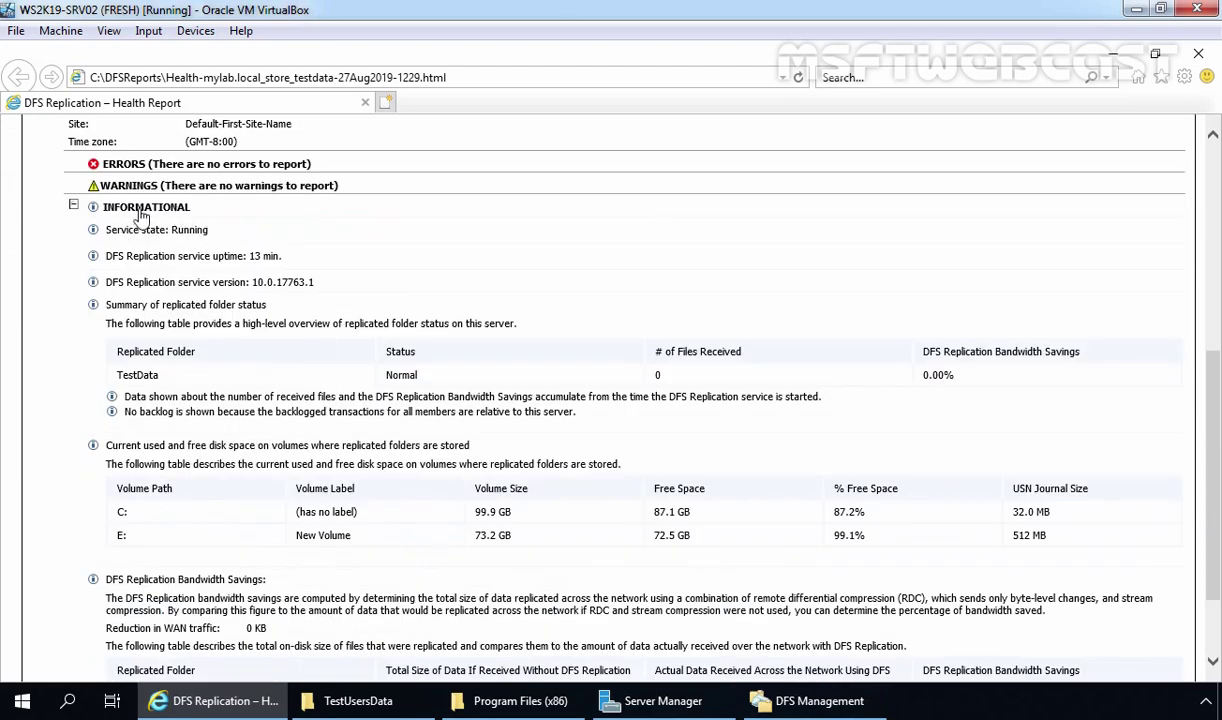
scroll(376, 380, down, 1)
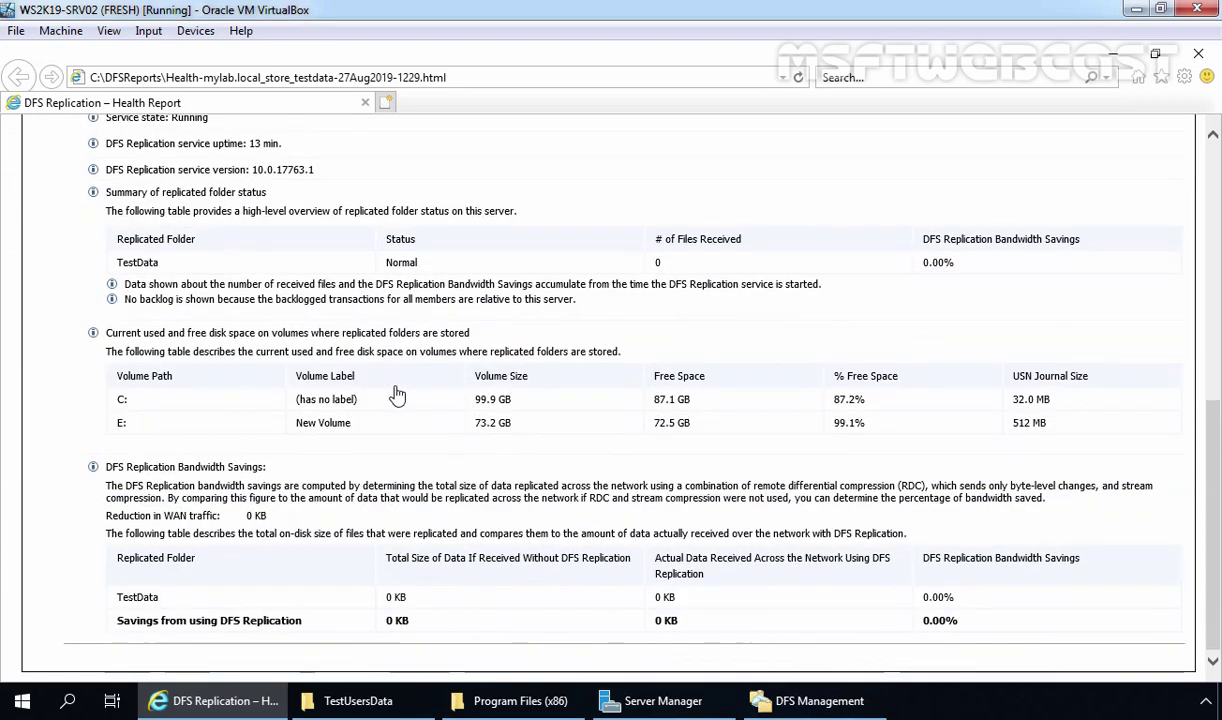
scroll(420, 392, up, 3)
scroll(396, 393, down, 3)
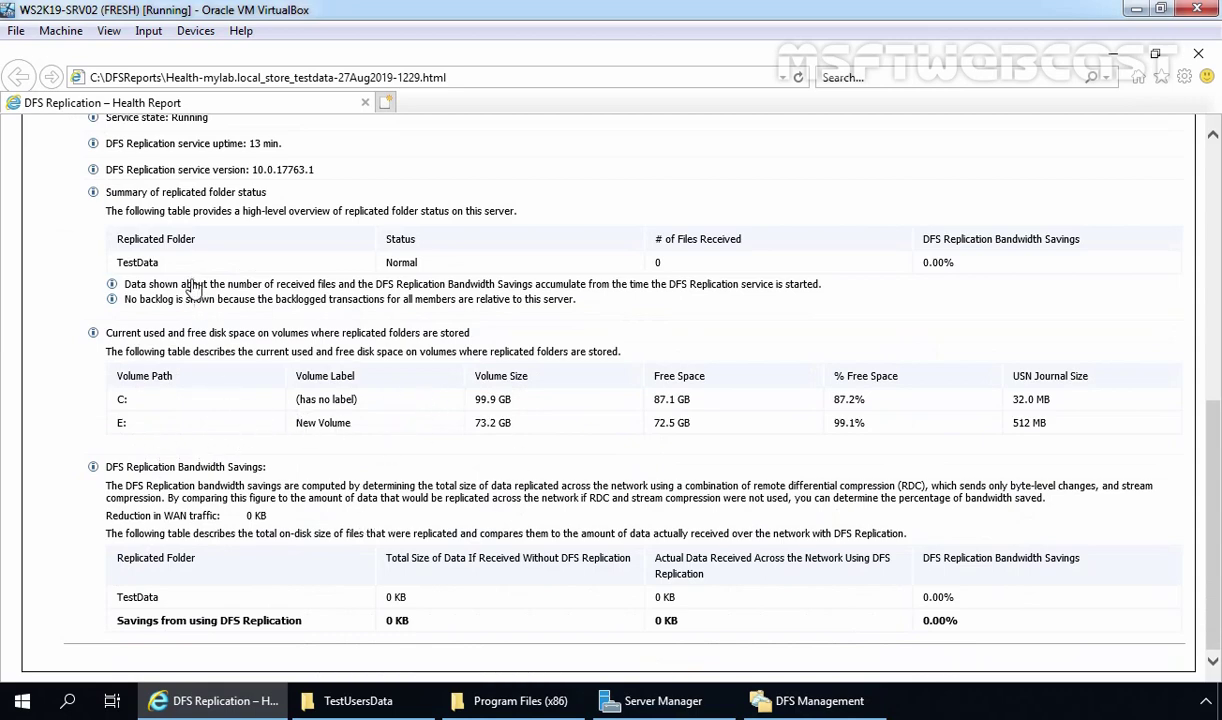
scroll(570, 332, up, 3)
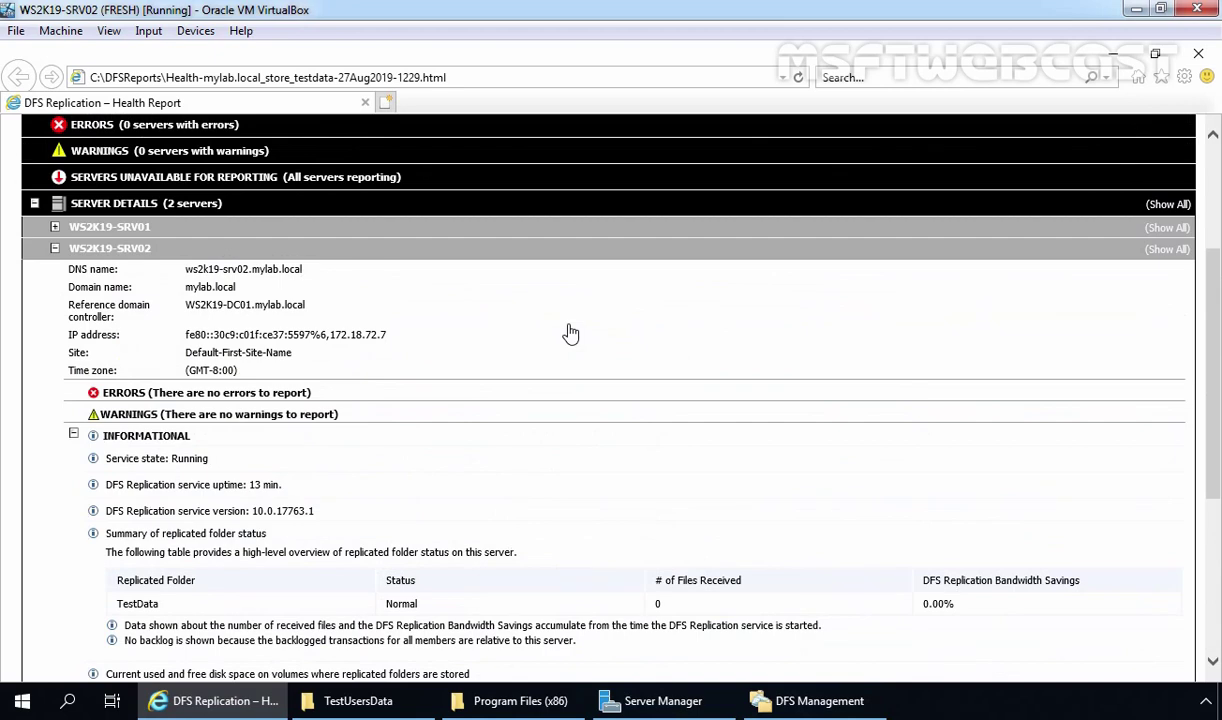
scroll(567, 330, up, 1)
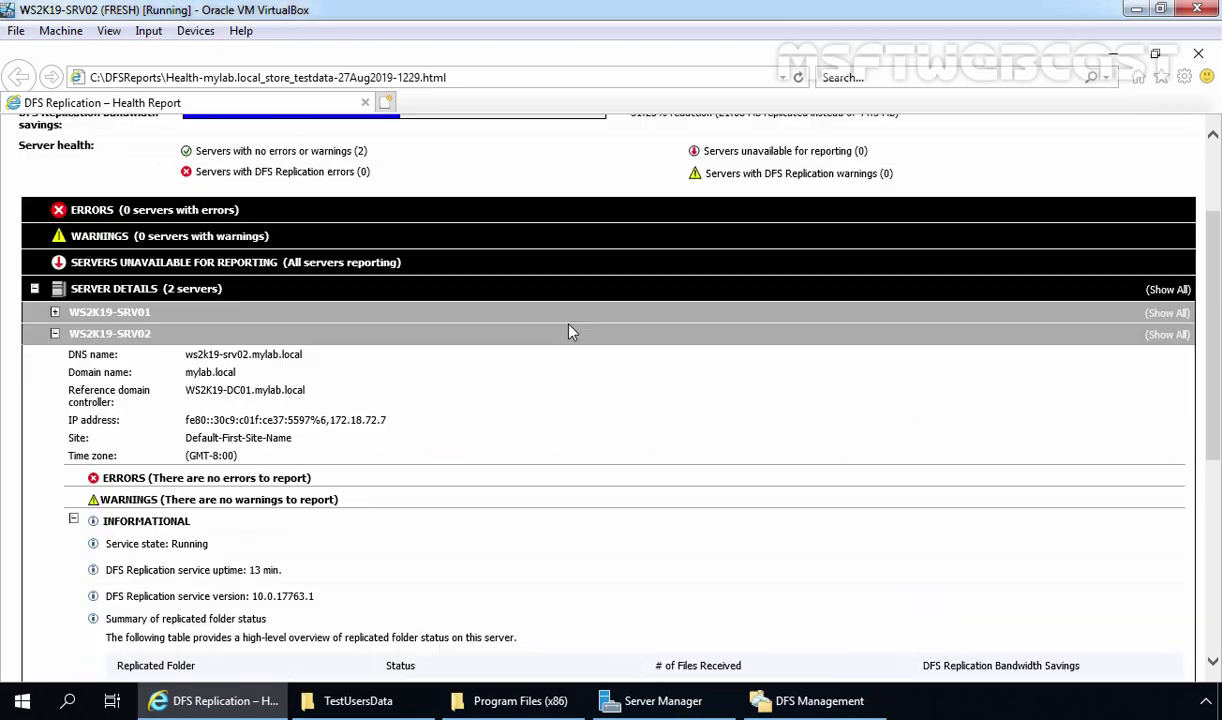
Expand WS2K19-SRV01 and its informational section, and review its replicated folder status, disk space and bandwidth savings
double_click(124, 312)
scroll(464, 390, down, 2)
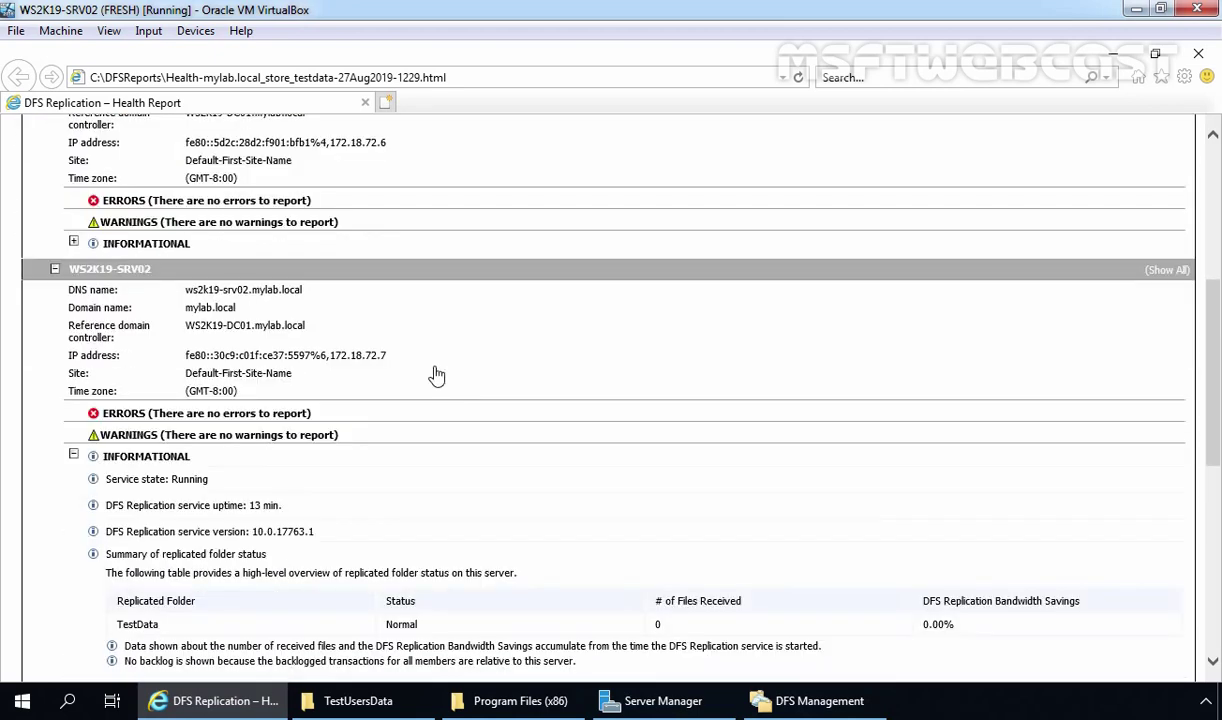
click(150, 248)
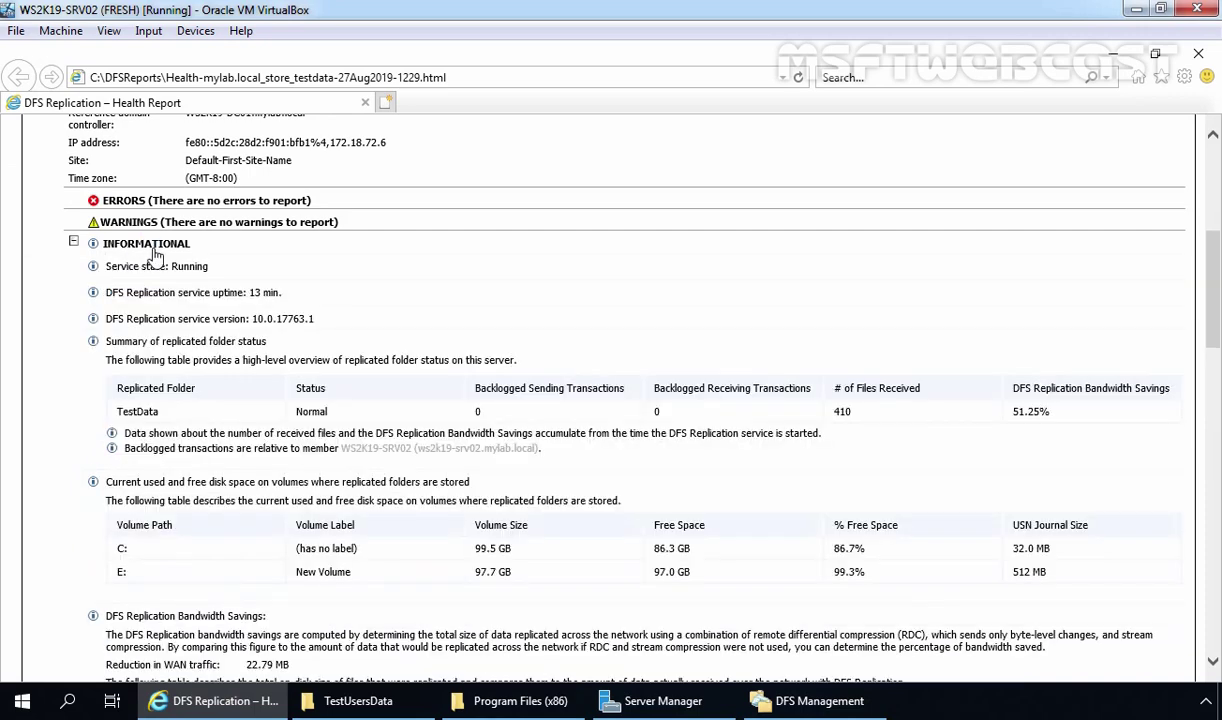
scroll(389, 426, down, 2)
scroll(389, 434, down, 2)
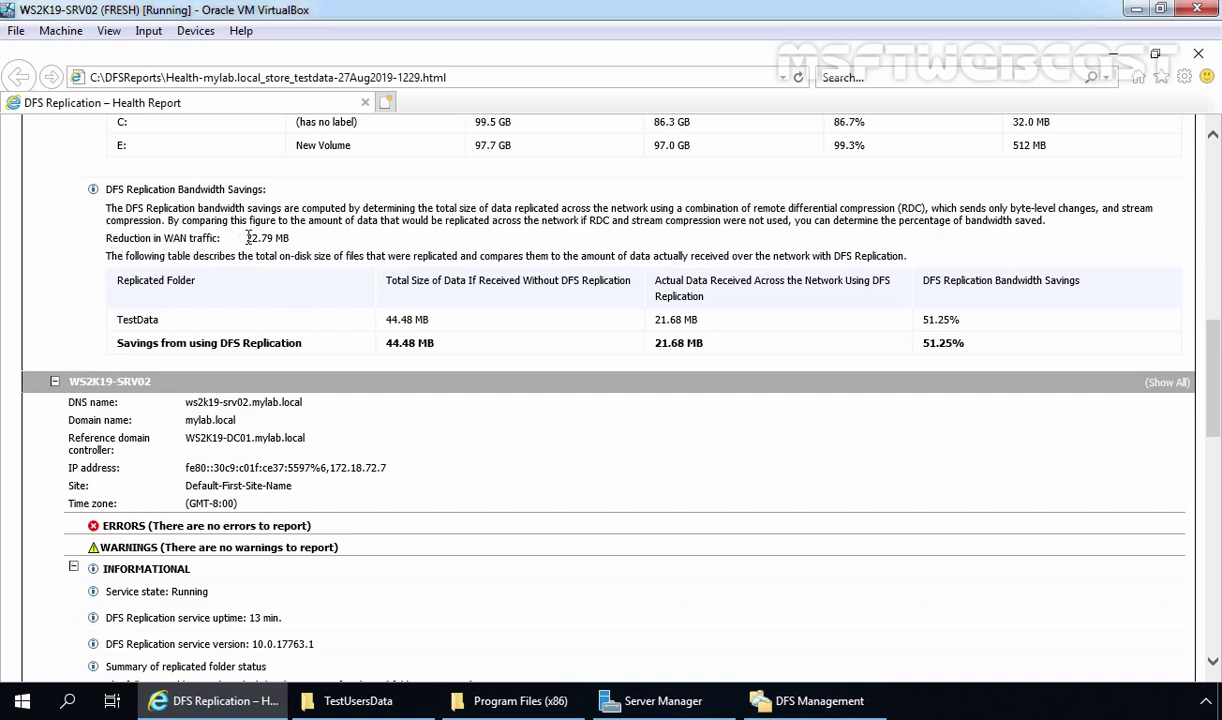
Highlight WS2K19-SRV01's WAN traffic reduction, the remote differential compression (RDC) mention, and TestData's size without DFS Replication, actual data received and savings percentage
drag(245, 238, 294, 238)
drag(387, 321, 432, 319)
click(703, 316)
drag(655, 320, 705, 320)
drag(924, 320, 962, 320)
drag(752, 208, 930, 210)
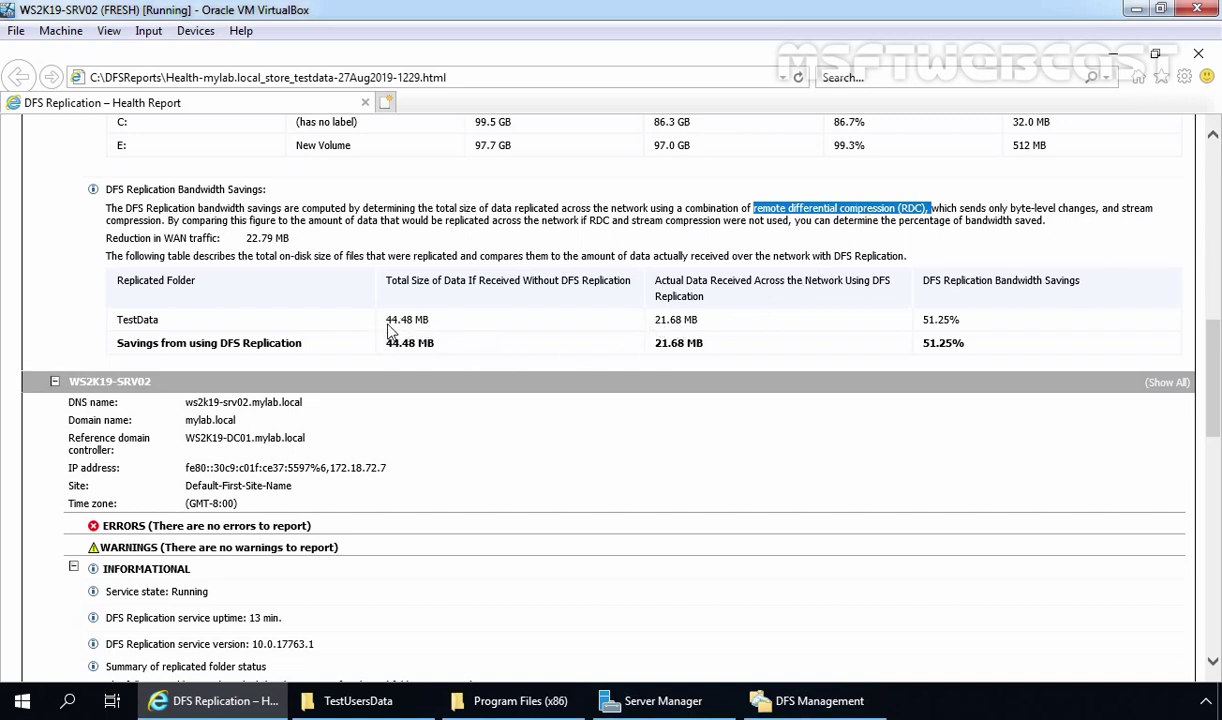
drag(381, 319, 446, 323)
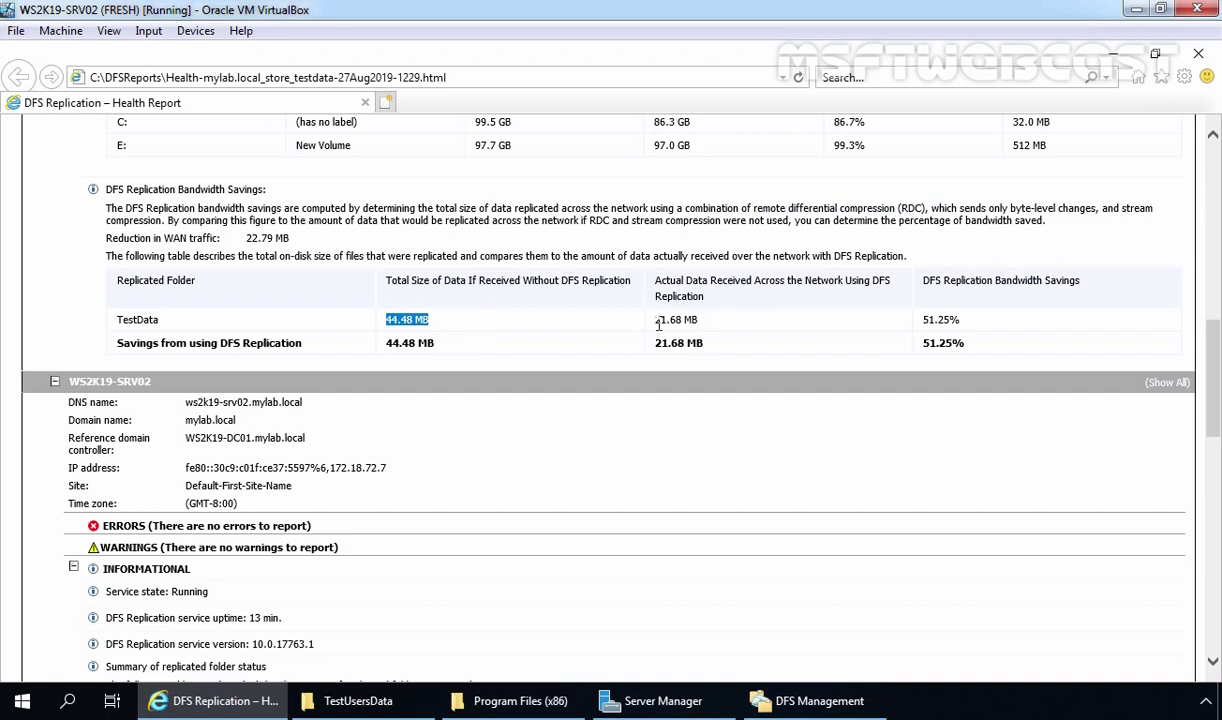
drag(652, 320, 690, 332)
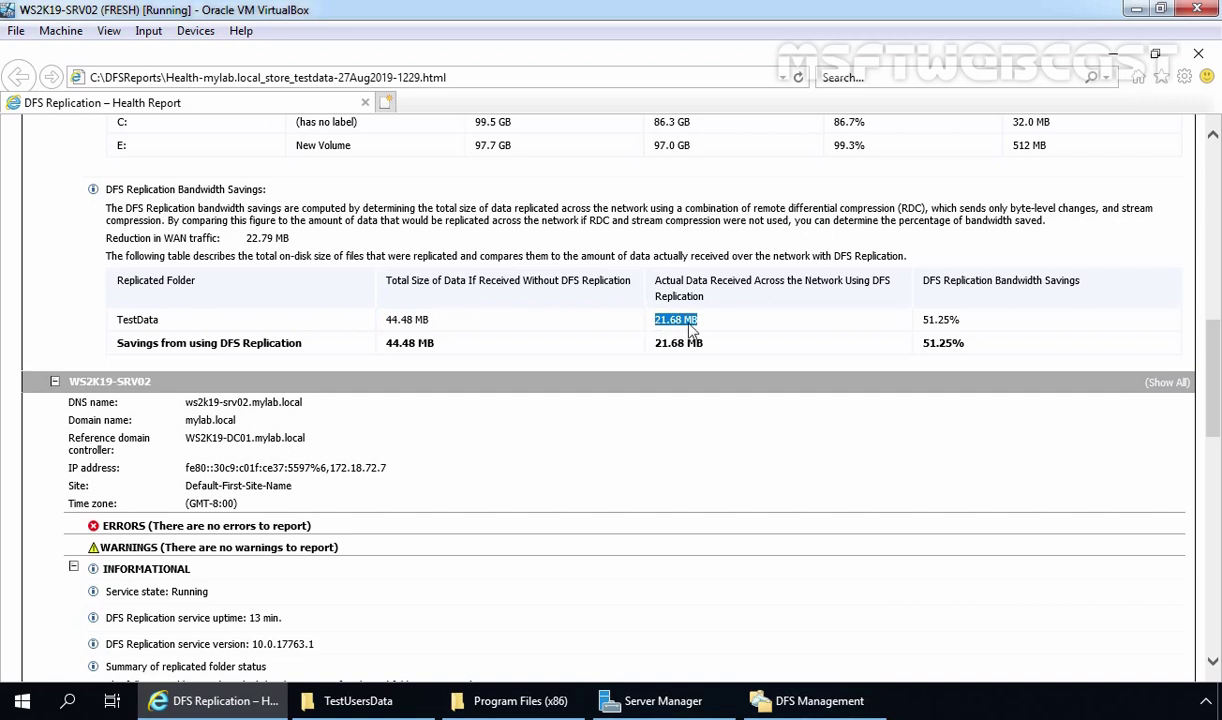